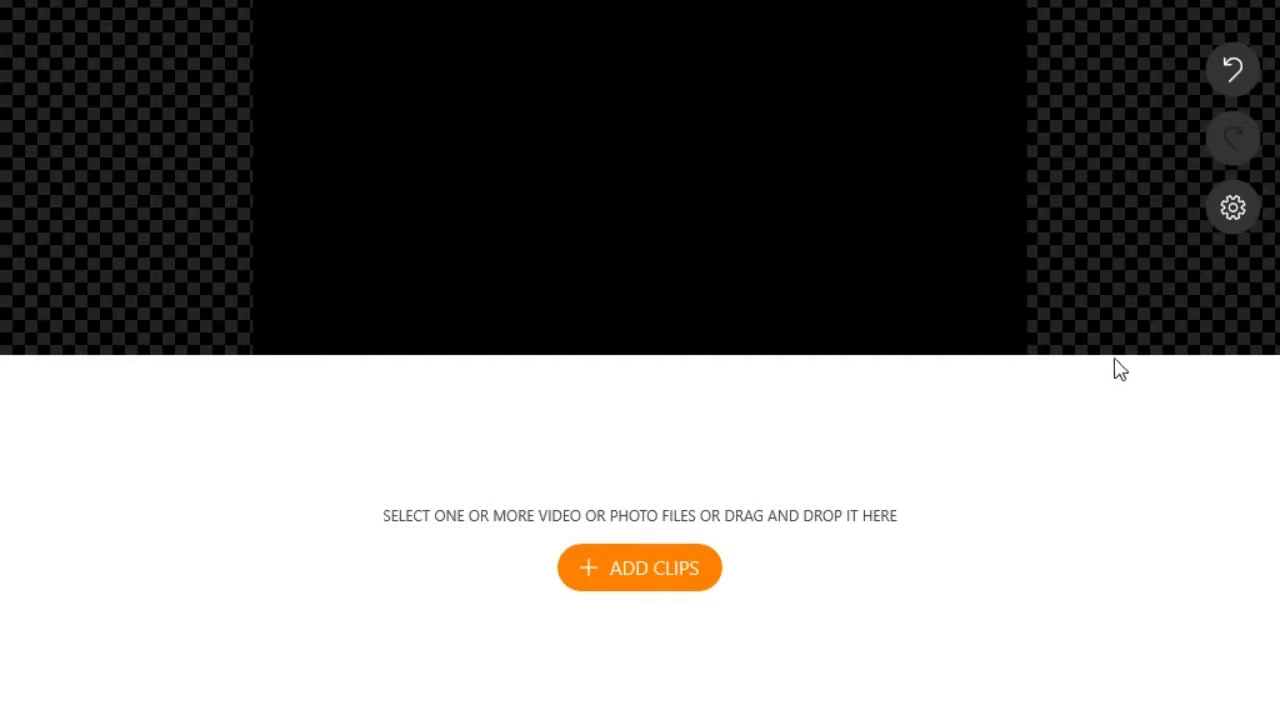
Step: Add the Seras image from NEED PRINTS as a 4-second photo clip and open its editing tools
{"action": "mouse_move", "coordinate": [1093, 354]}
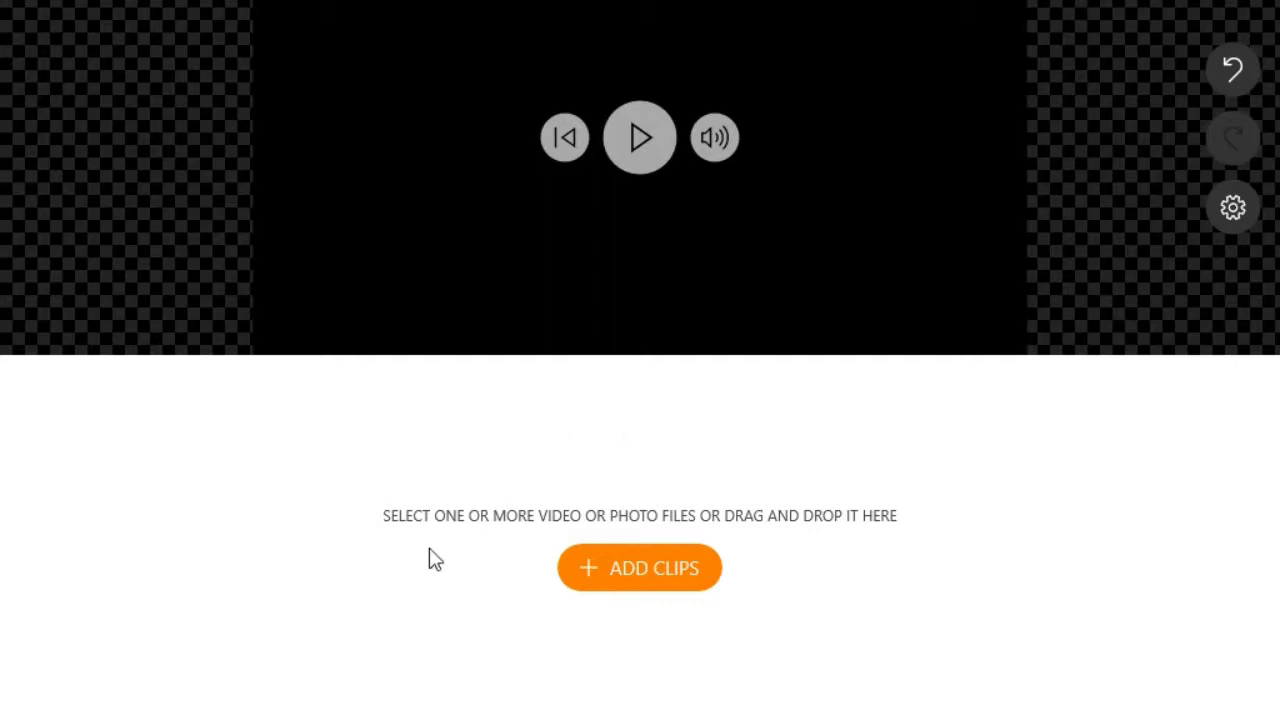
{"action": "left_click", "coordinate": [622, 585]}
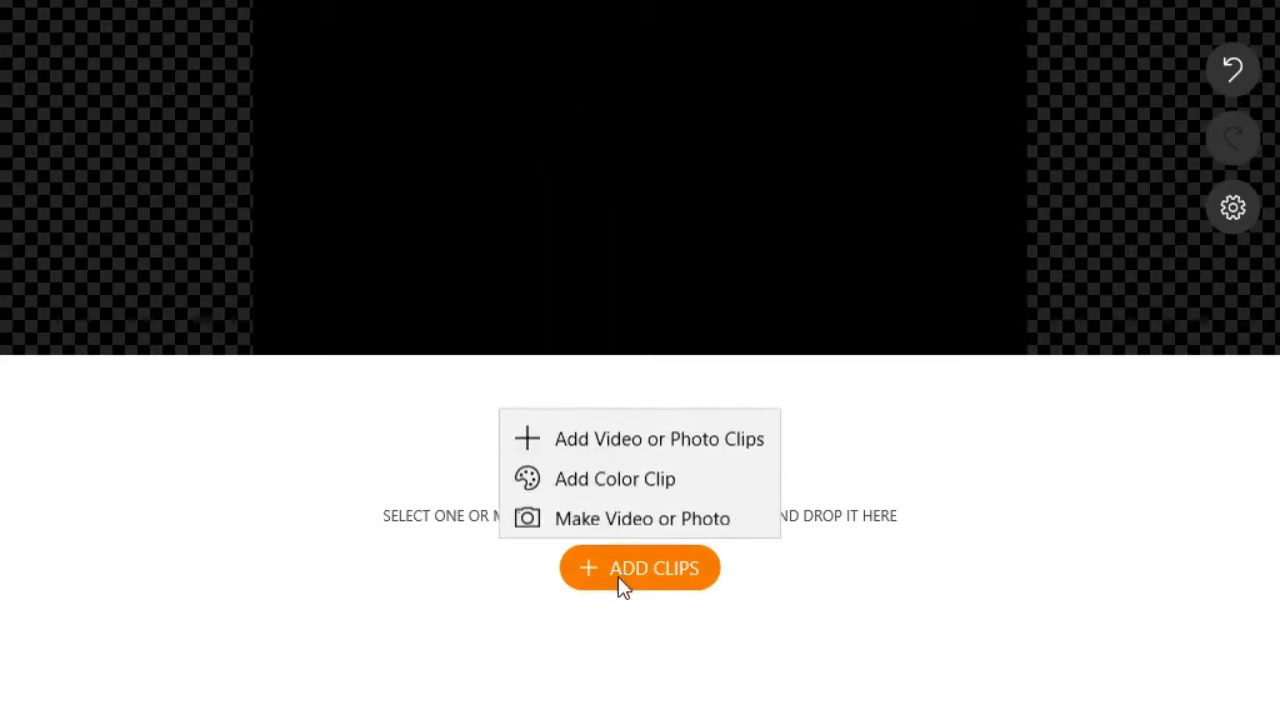
{"action": "left_click", "coordinate": [714, 428]}
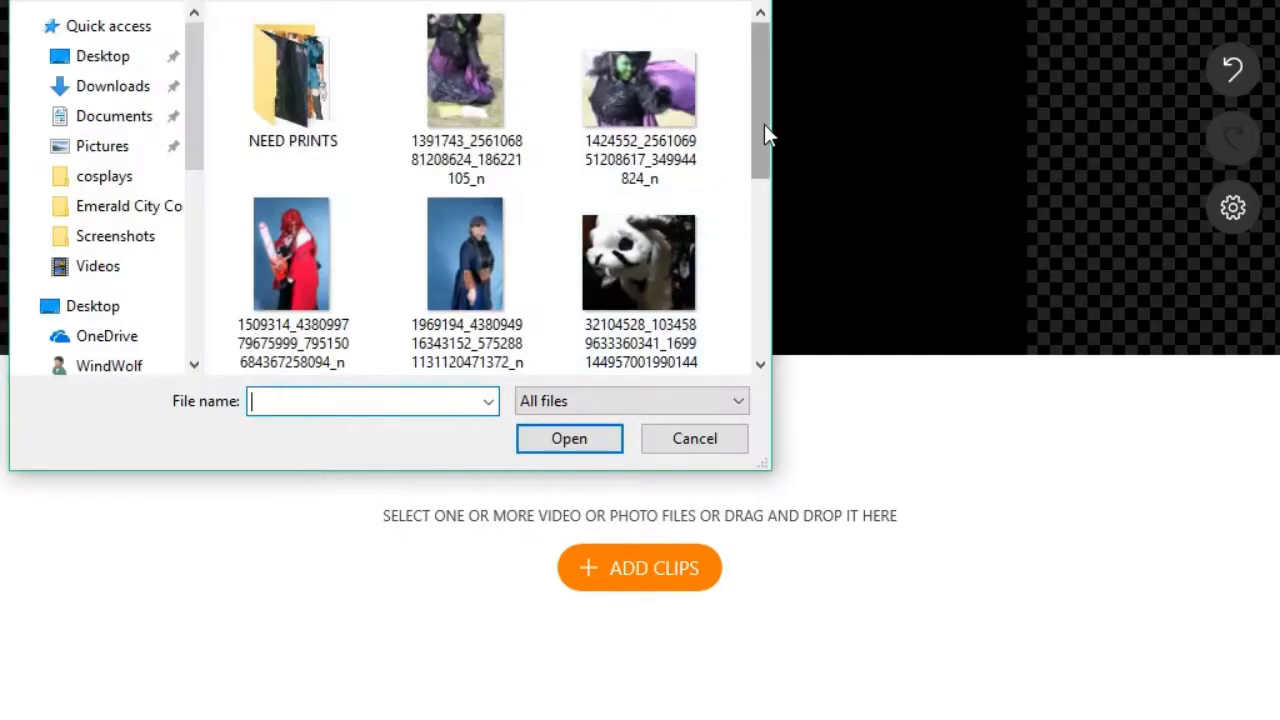
{"action": "double_click", "coordinate": [291, 96]}
{"action": "left_click_drag", "start_coordinate": [770, 64], "coordinate": [752, 227]}
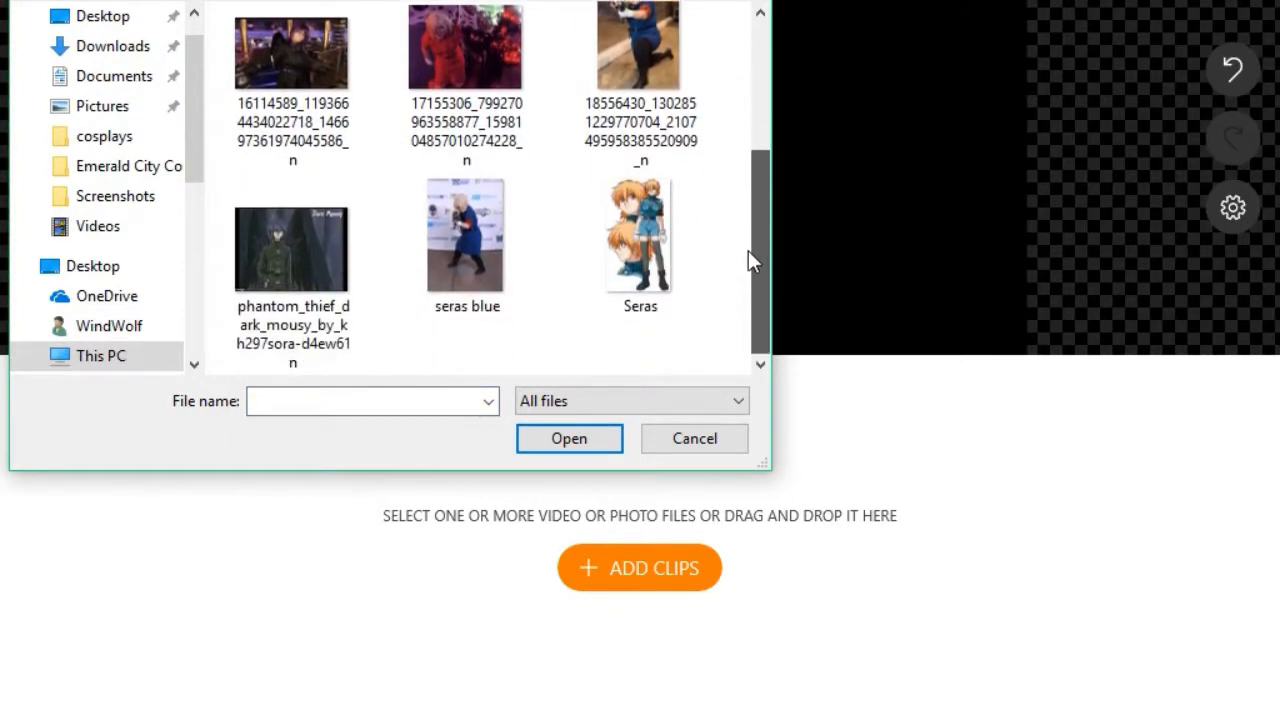
{"action": "left_click", "coordinate": [640, 240]}
{"action": "left_click", "coordinate": [626, 572]}
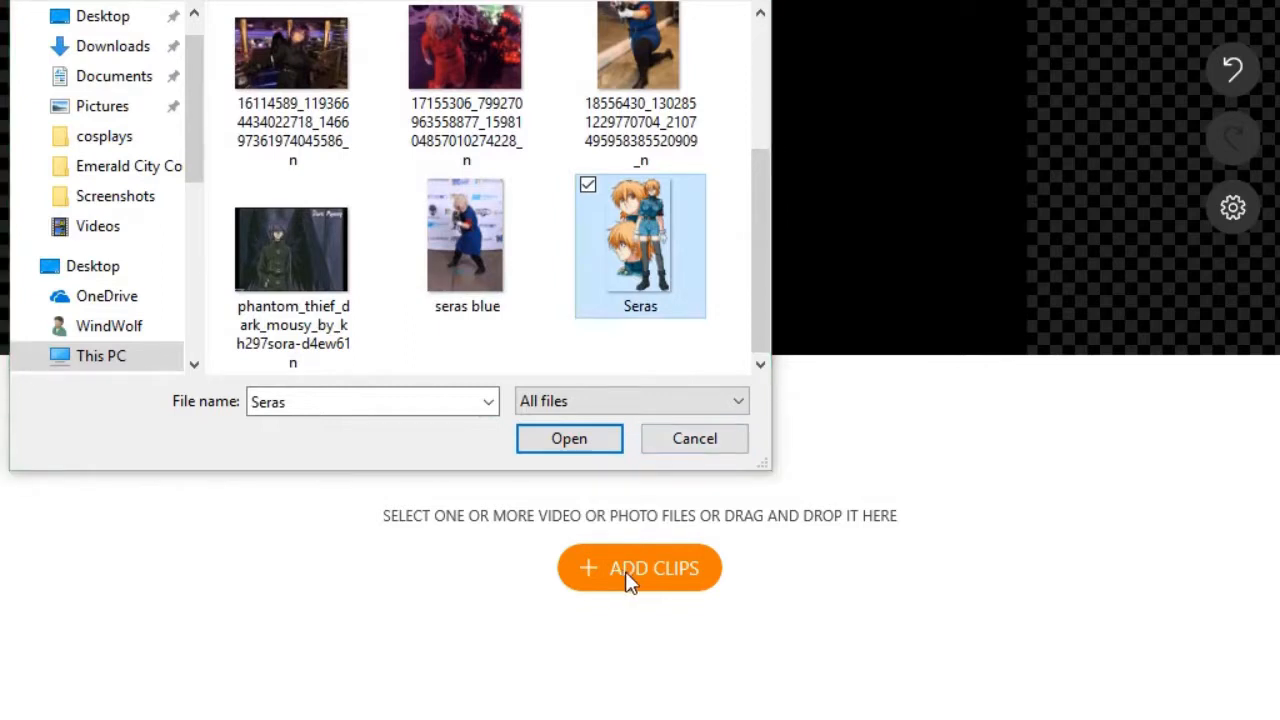
{"action": "left_click", "coordinate": [522, 432]}
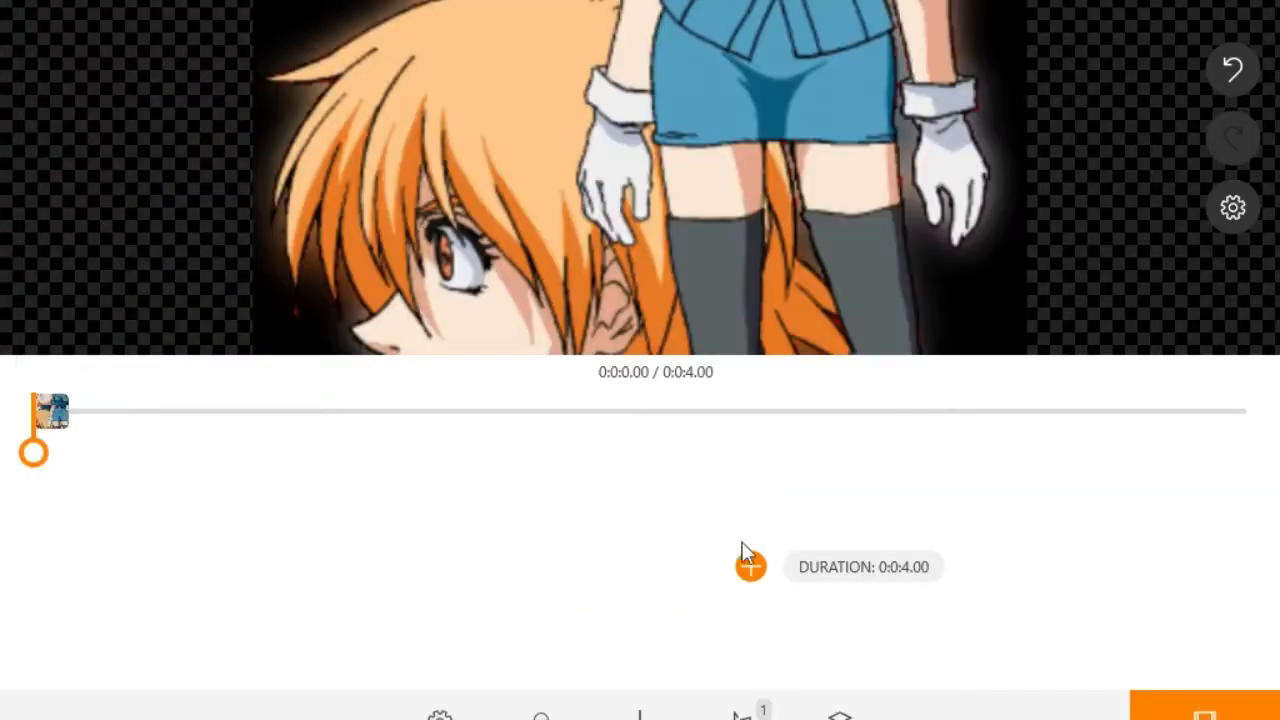
{"action": "mouse_move", "coordinate": [727, 230]}
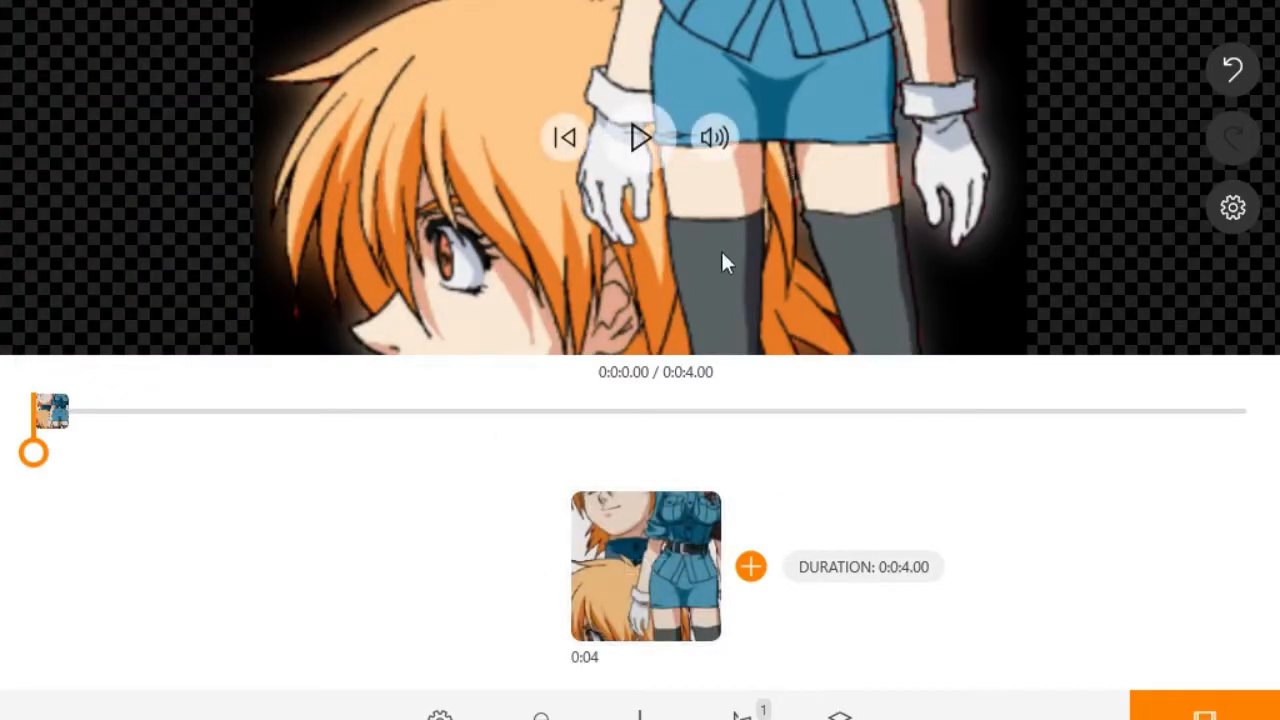
{"action": "mouse_move", "coordinate": [646, 590]}
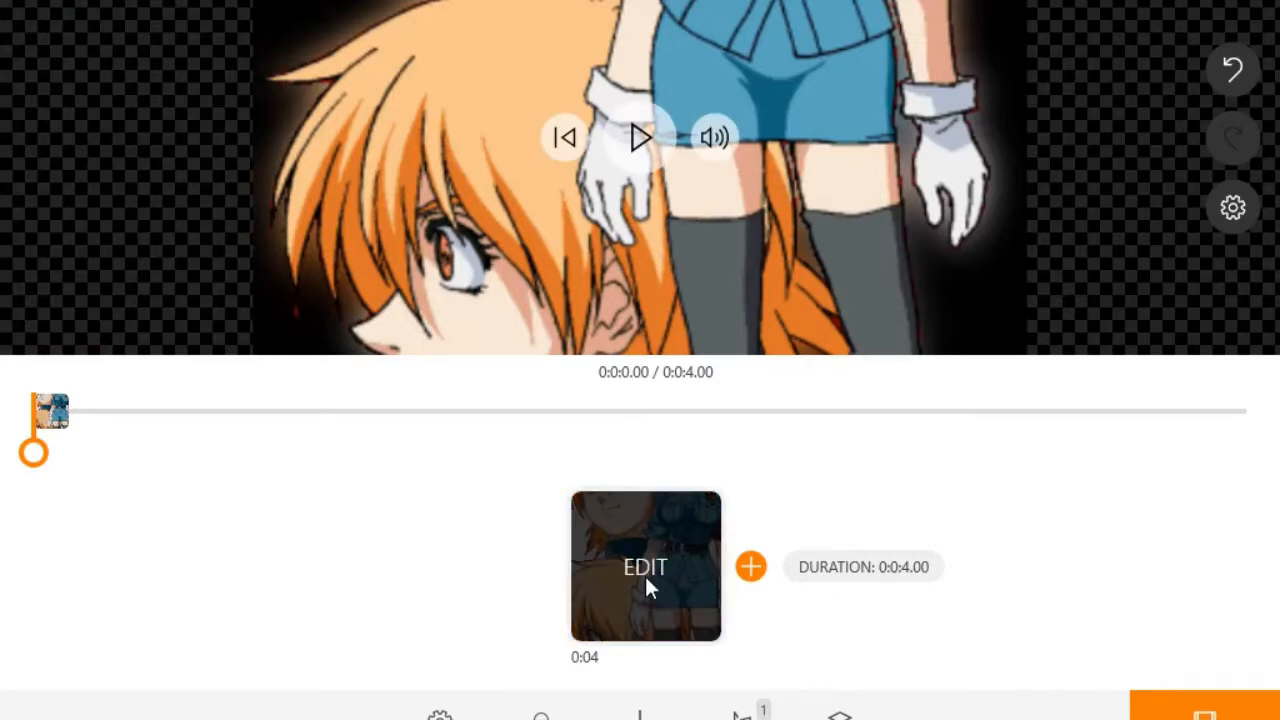
{"action": "left_click", "coordinate": [654, 566]}
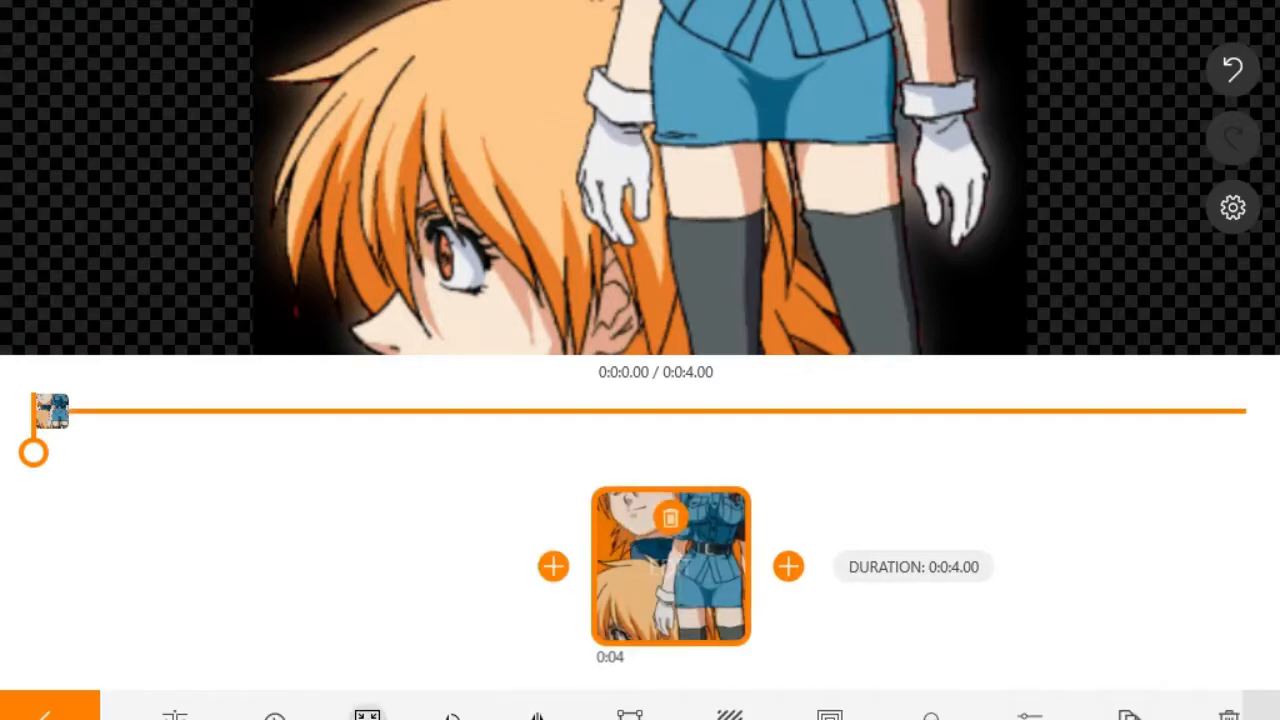
Step: Fit the whole Seras image in the frame and try the blur background styles
{"action": "left_click", "coordinate": [367, 715]}
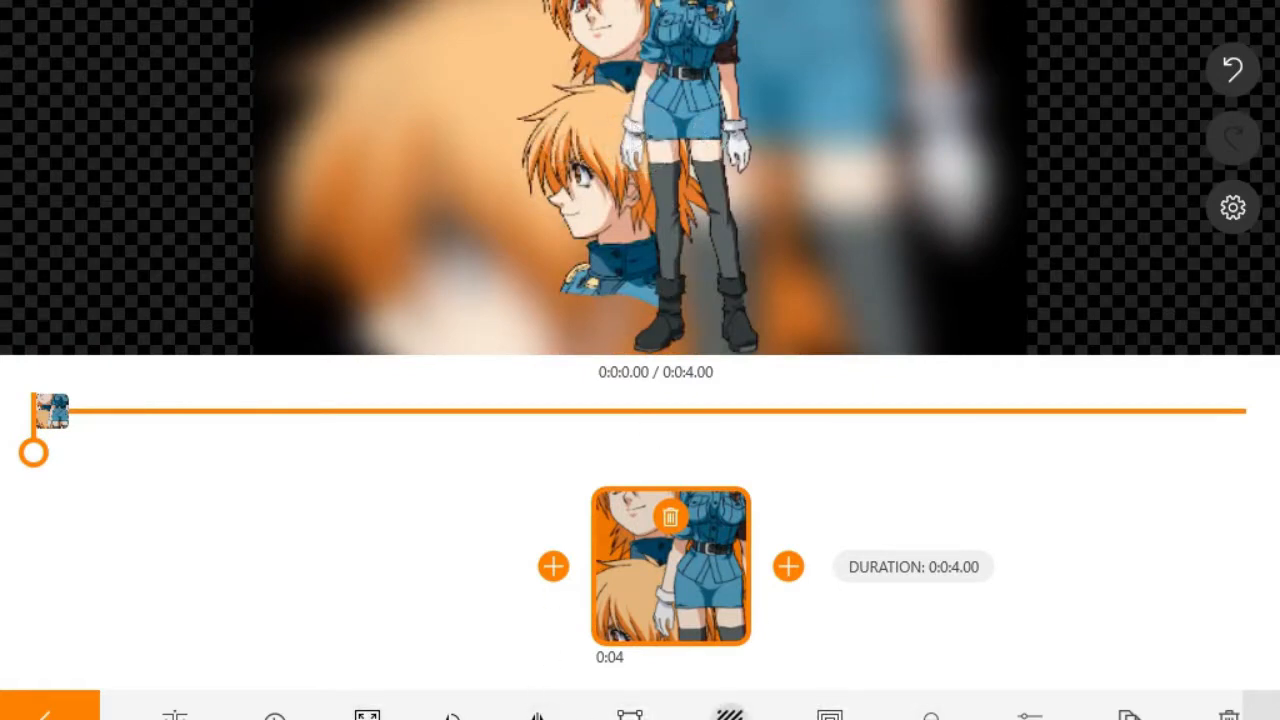
{"action": "left_click", "coordinate": [729, 712]}
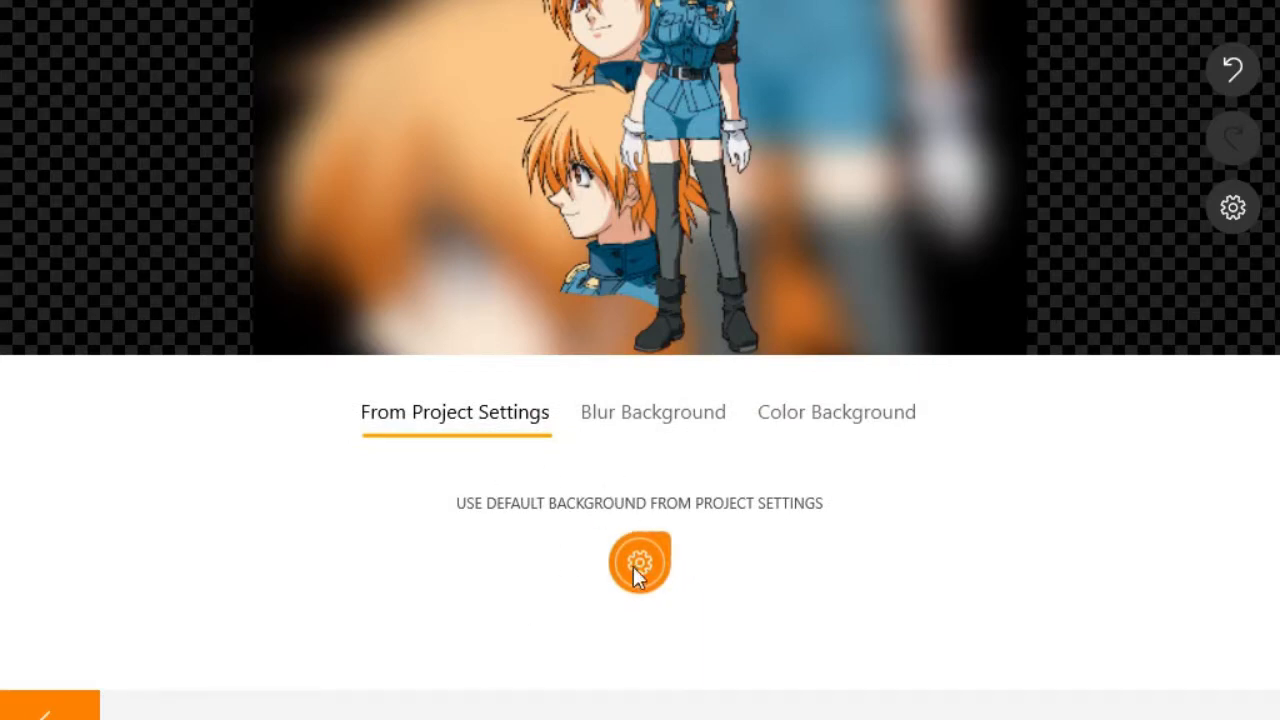
{"action": "left_click", "coordinate": [692, 432]}
{"action": "mouse_move", "coordinate": [456, 112]}
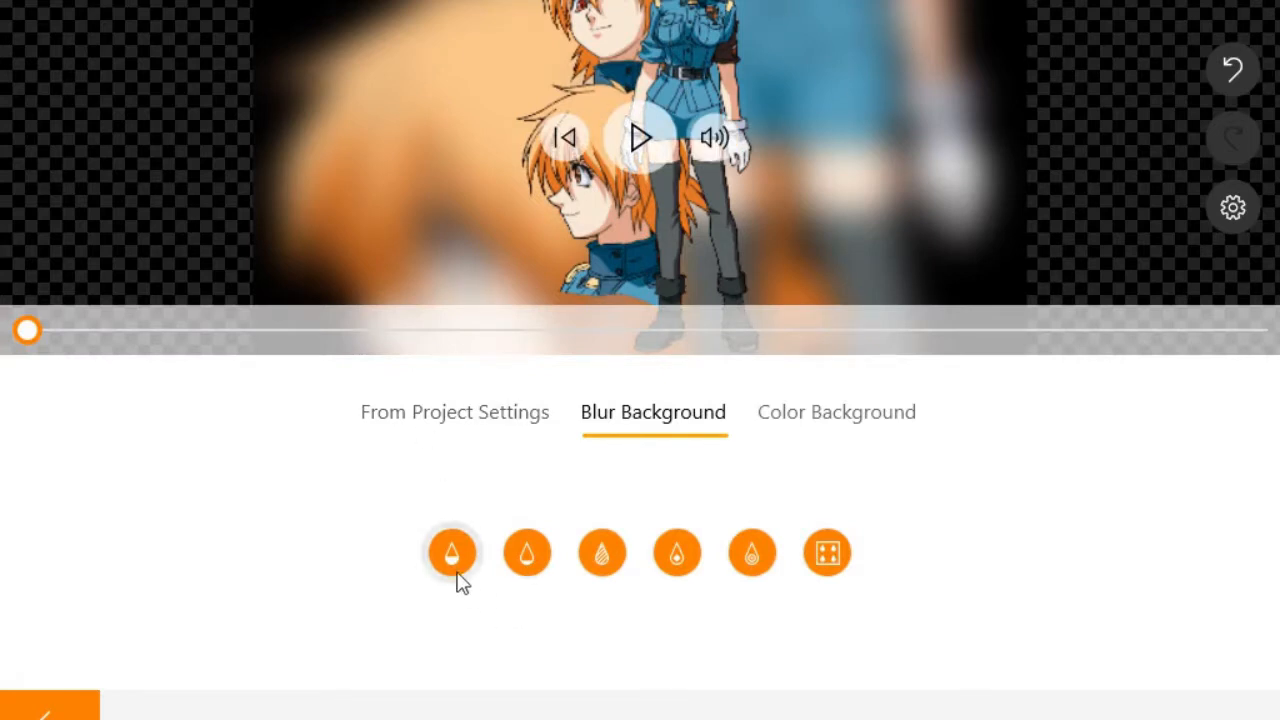
{"action": "left_click", "coordinate": [528, 551]}
{"action": "left_click", "coordinate": [600, 556]}
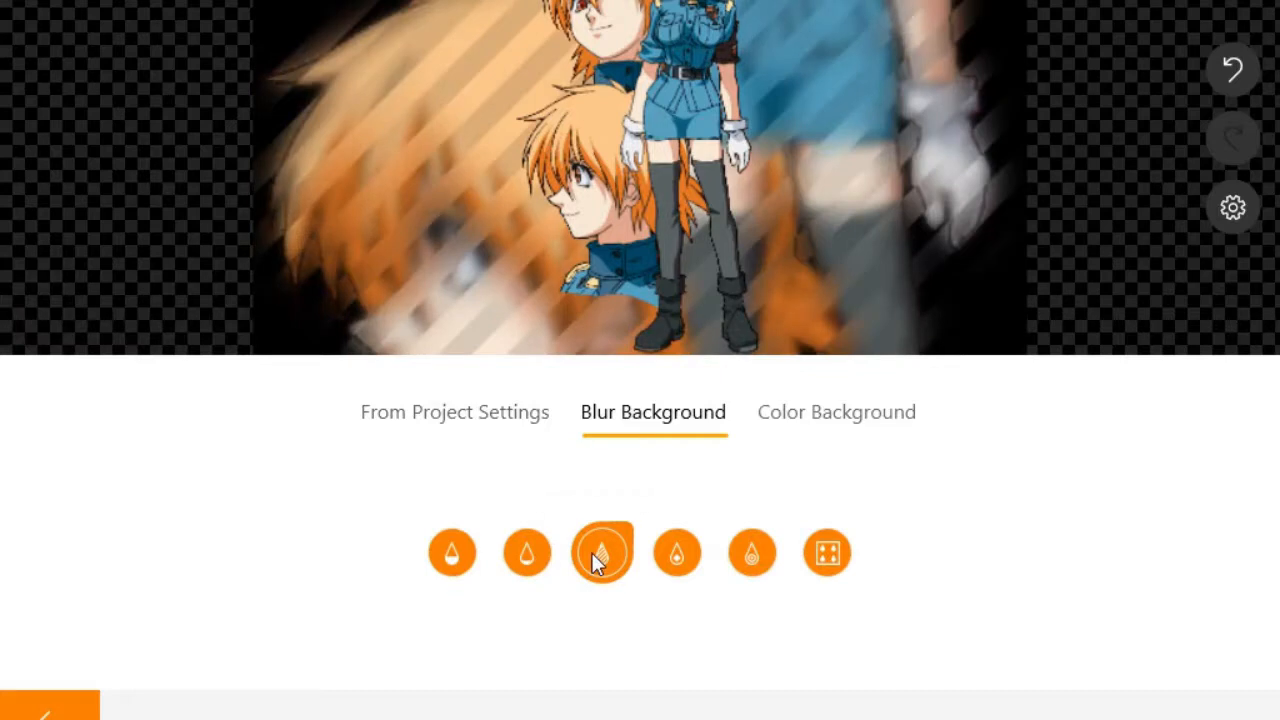
{"action": "left_click", "coordinate": [670, 560]}
{"action": "left_click", "coordinate": [750, 557]}
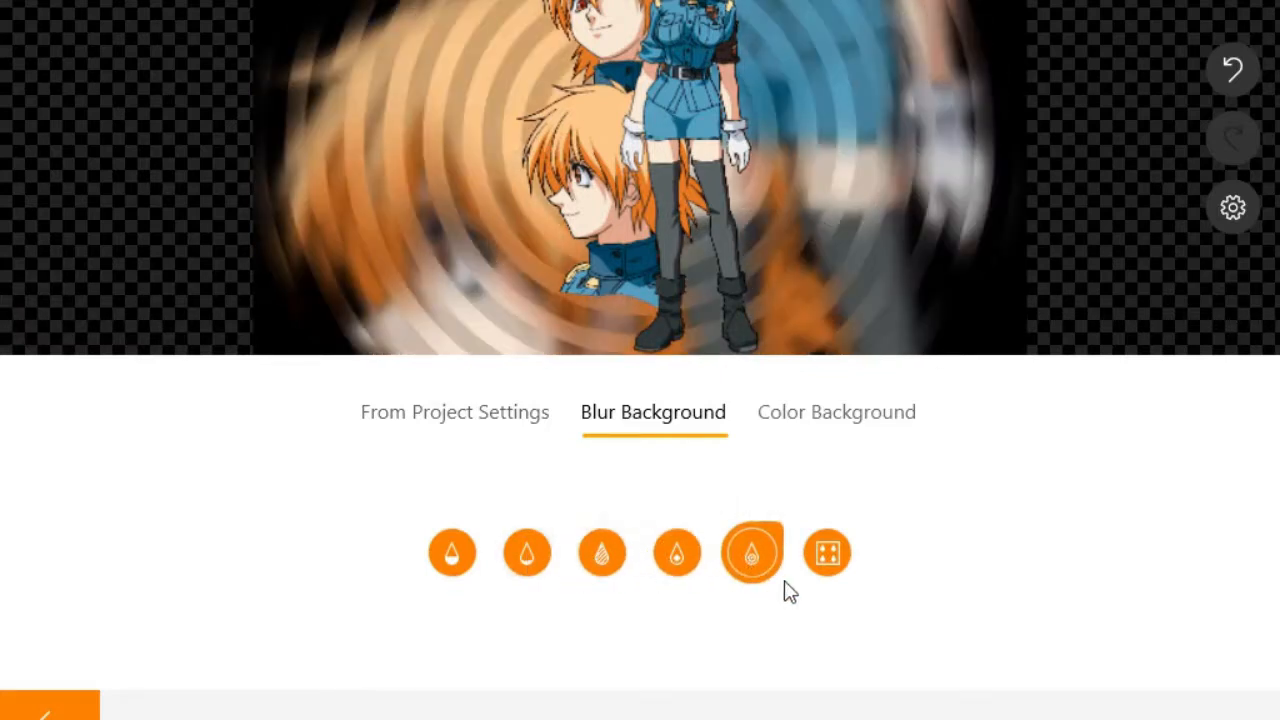
{"action": "left_click", "coordinate": [814, 562]}
Step: Try orange, yellow, red and coral solid backgrounds, then settle on black and confirm
{"action": "left_click", "coordinate": [836, 418]}
{"action": "left_click", "coordinate": [585, 565]}
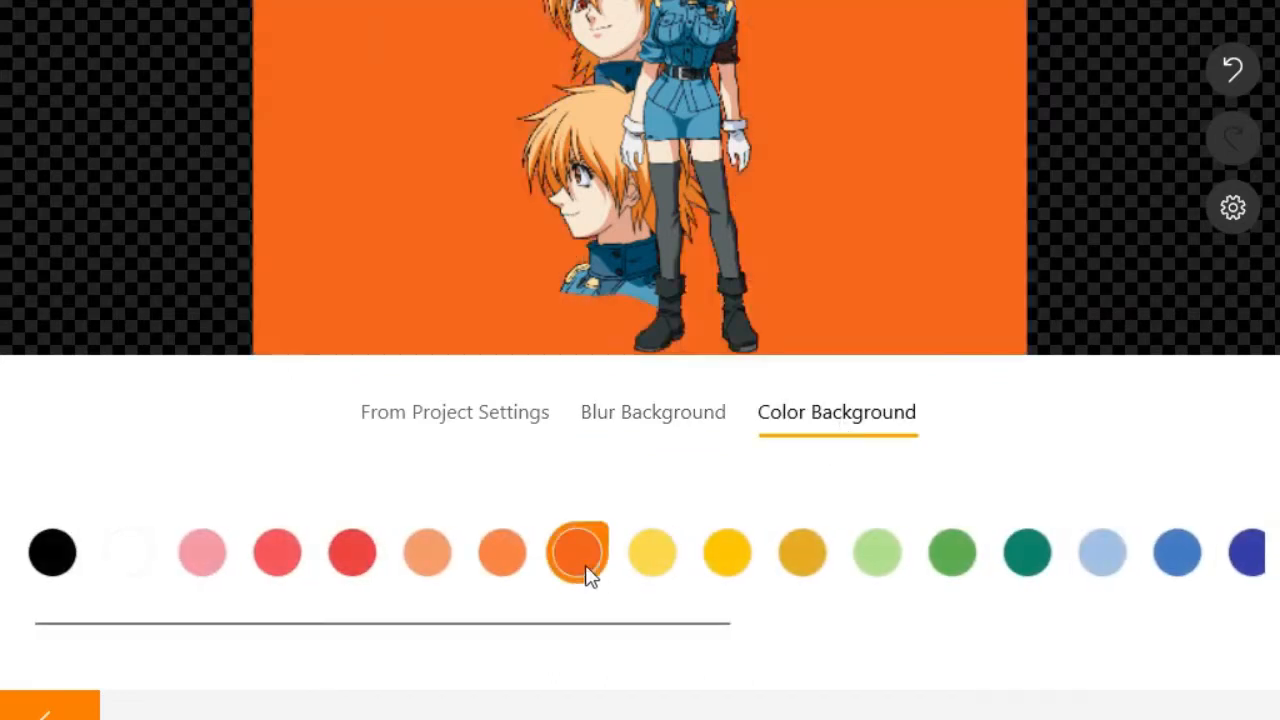
{"action": "left_click", "coordinate": [744, 535]}
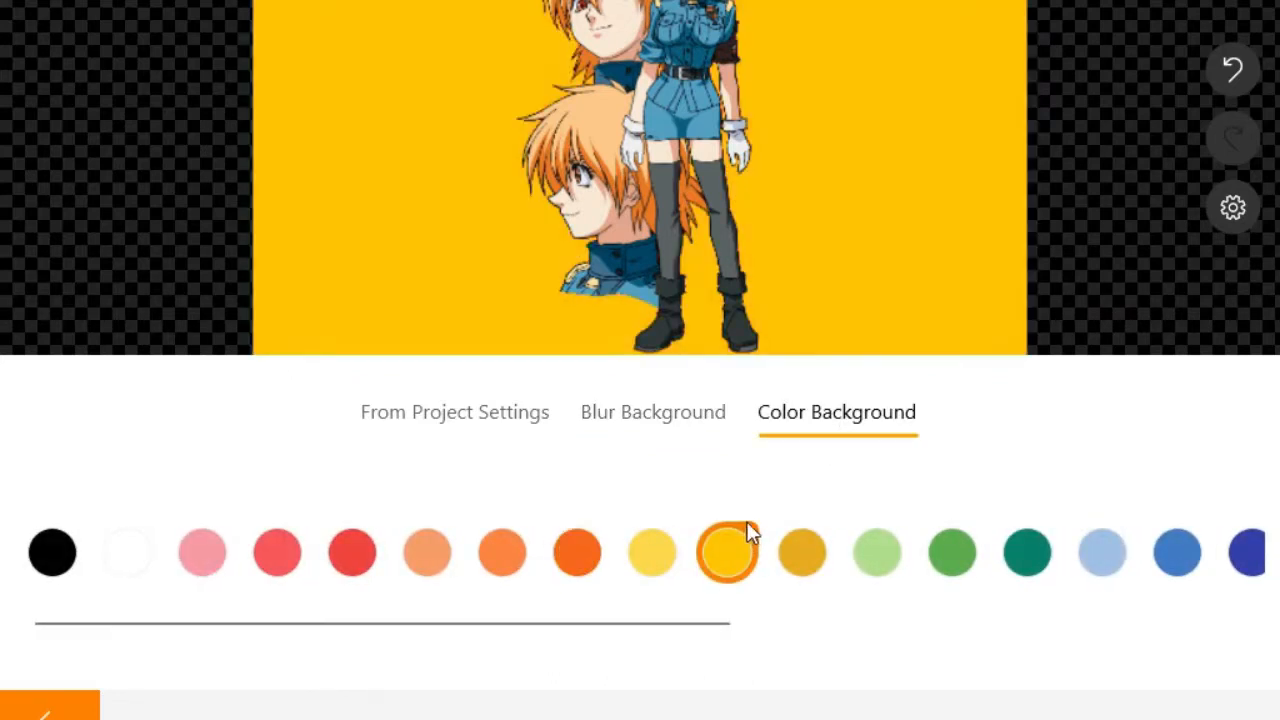
{"action": "mouse_move", "coordinate": [993, 106]}
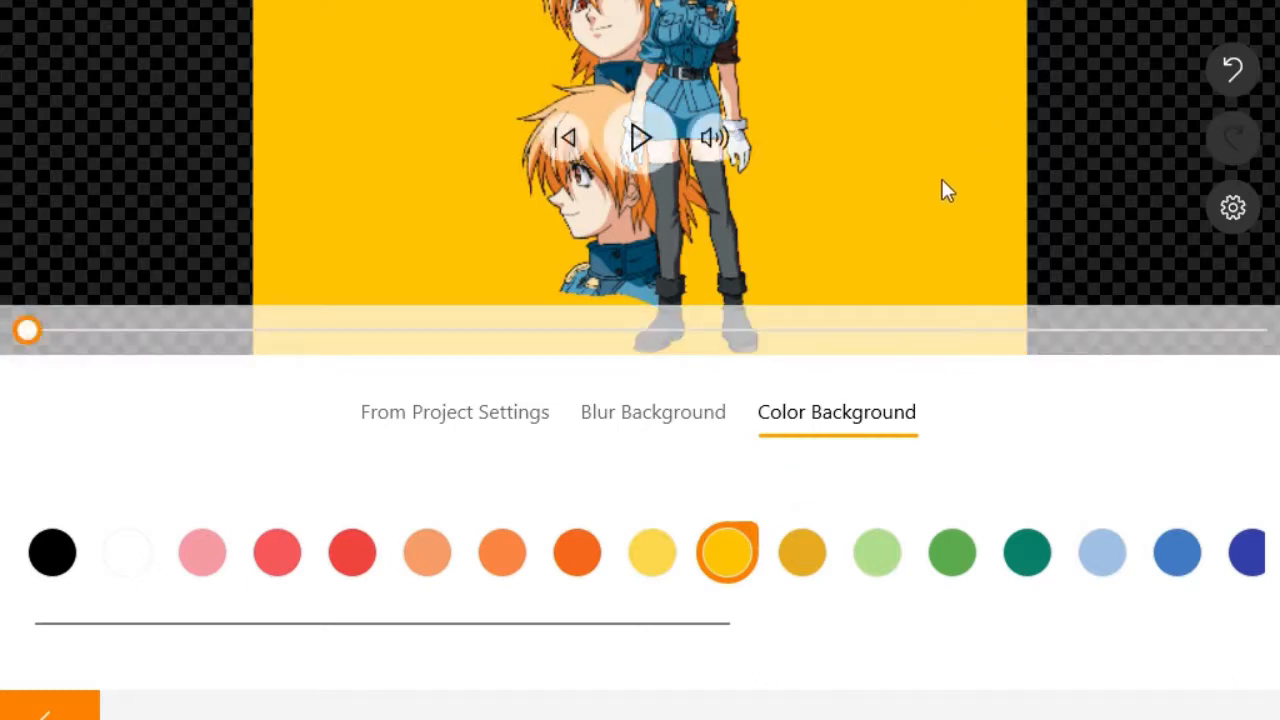
{"action": "left_click", "coordinate": [54, 560]}
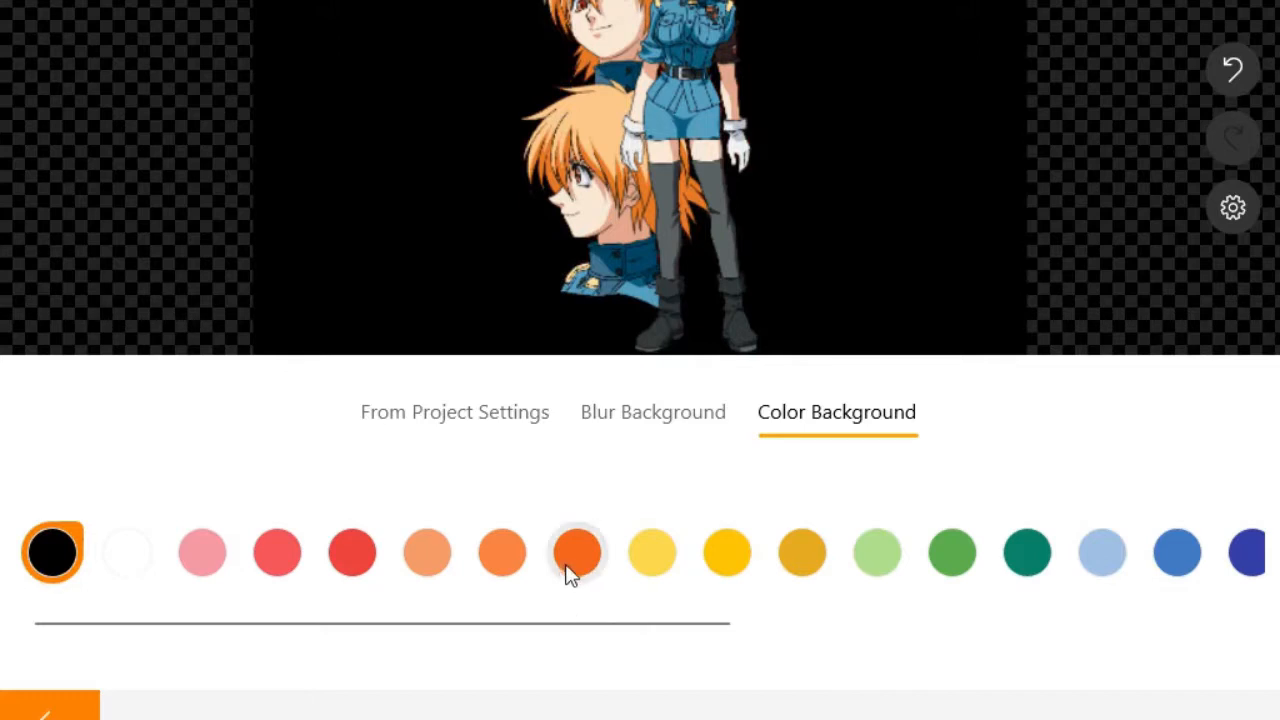
{"action": "left_click", "coordinate": [352, 565]}
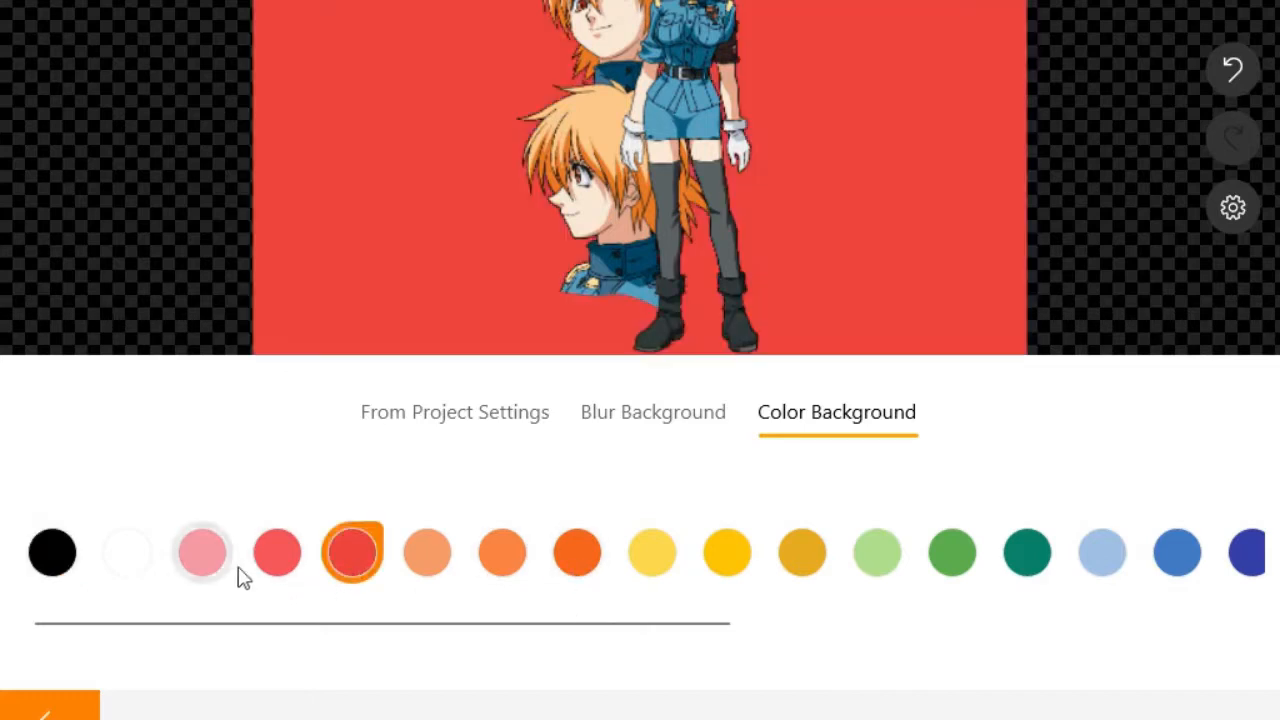
{"action": "left_click", "coordinate": [277, 563]}
{"action": "left_click", "coordinate": [68, 567]}
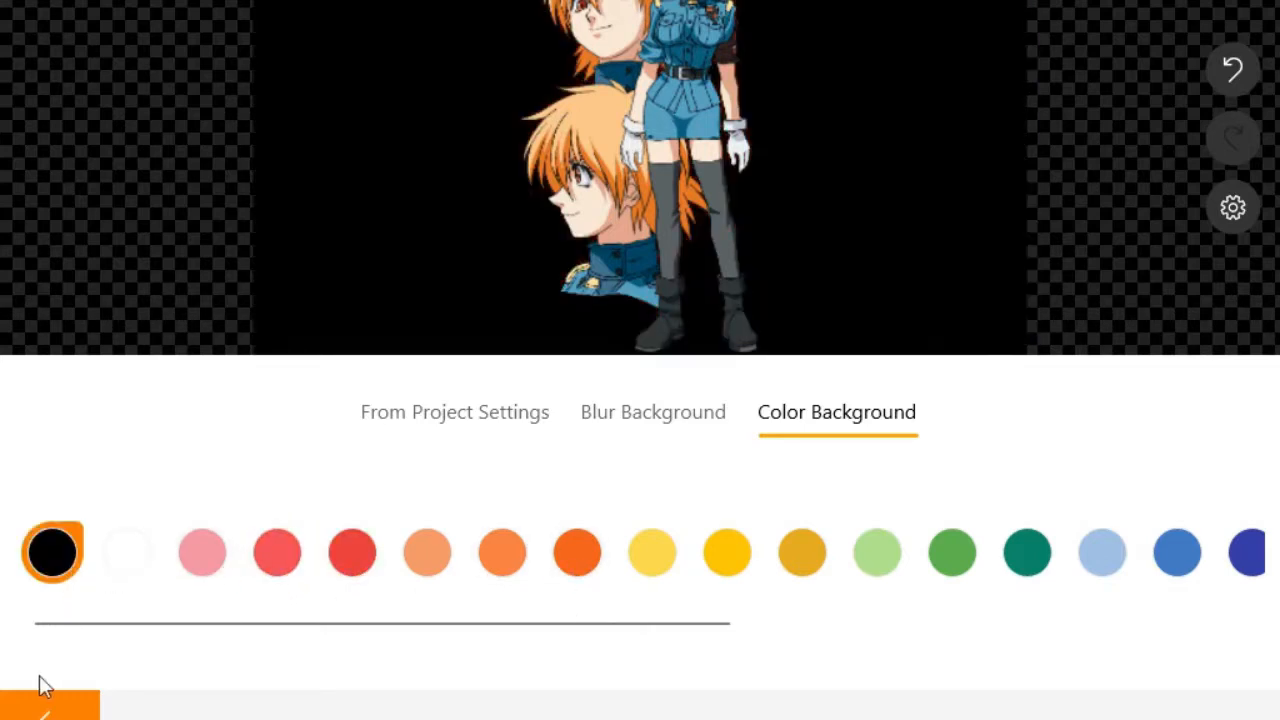
{"action": "left_click", "coordinate": [45, 710]}
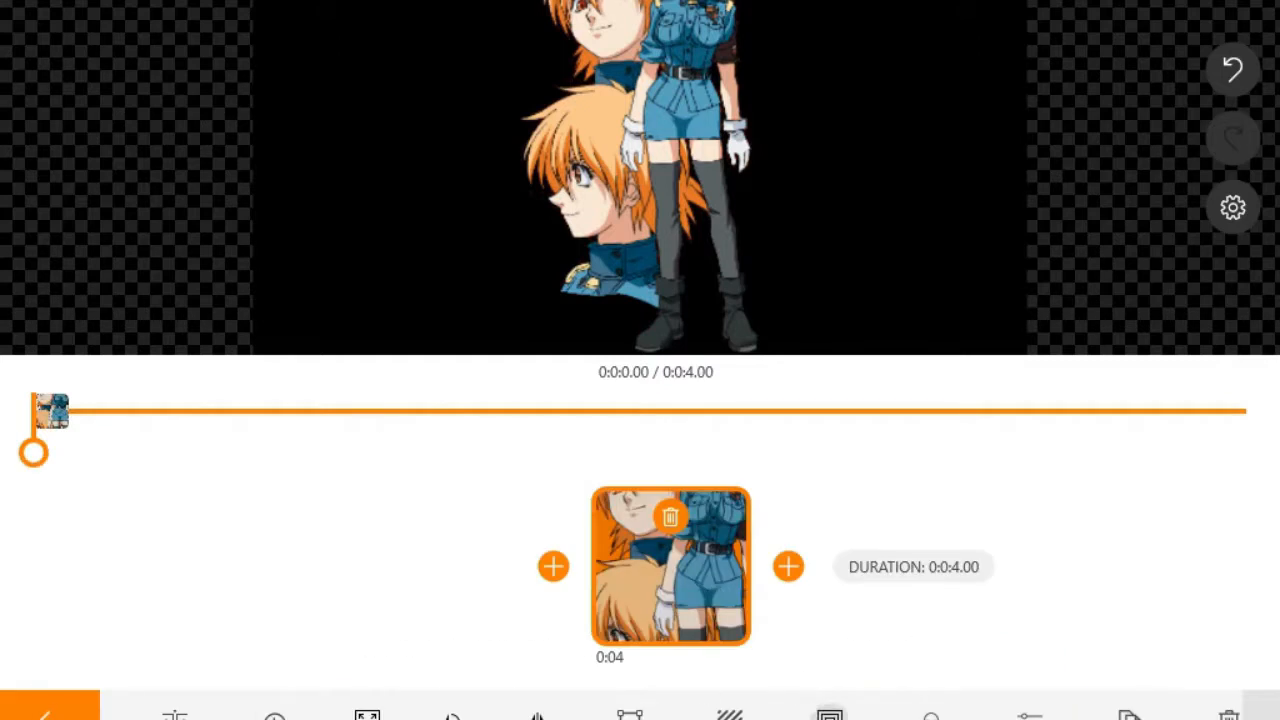
Step: Switch on the Ken Burns motion effect for the Seras clip
{"action": "left_click", "coordinate": [651, 124]}
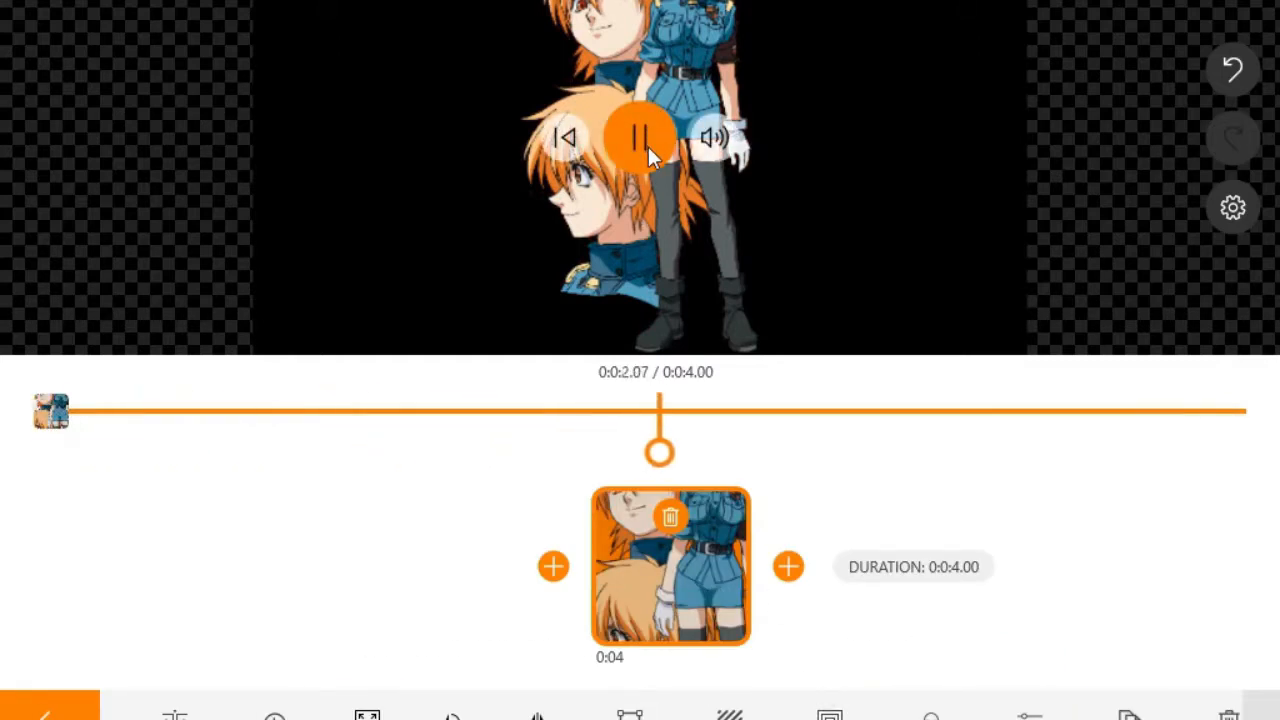
{"action": "left_click", "coordinate": [648, 146]}
{"action": "left_click", "coordinate": [829, 714]}
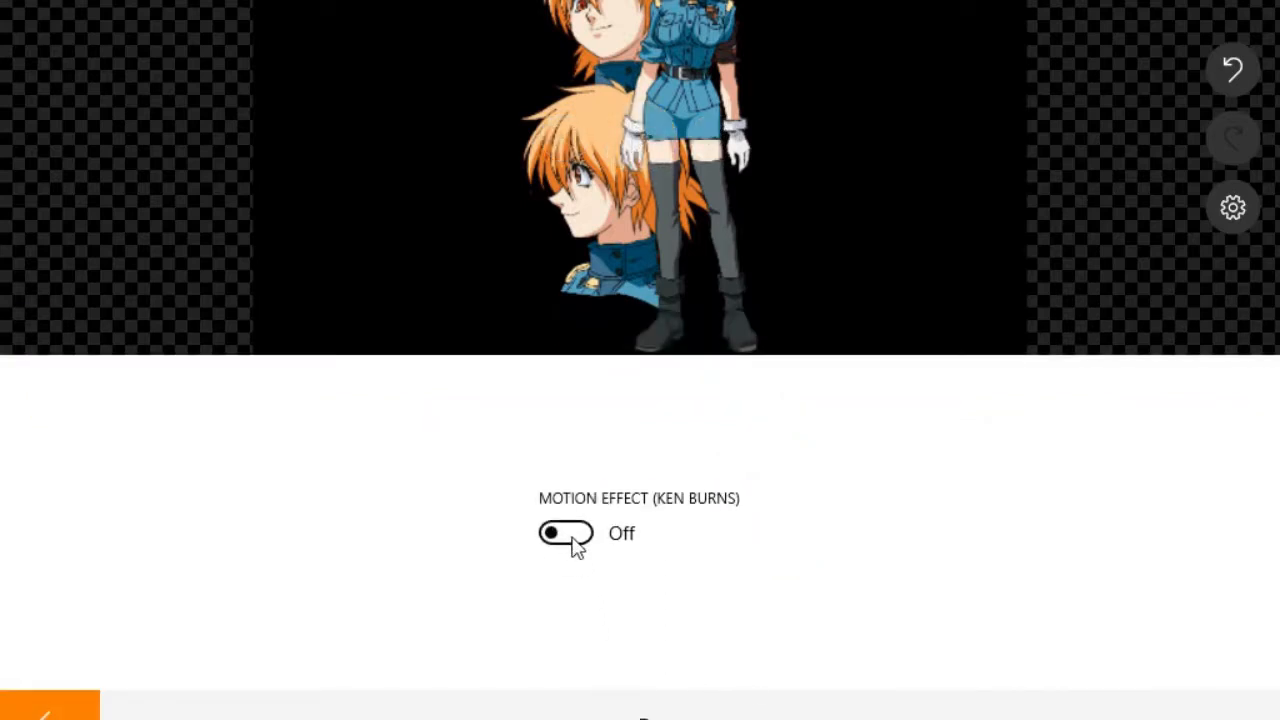
{"action": "left_click", "coordinate": [575, 545]}
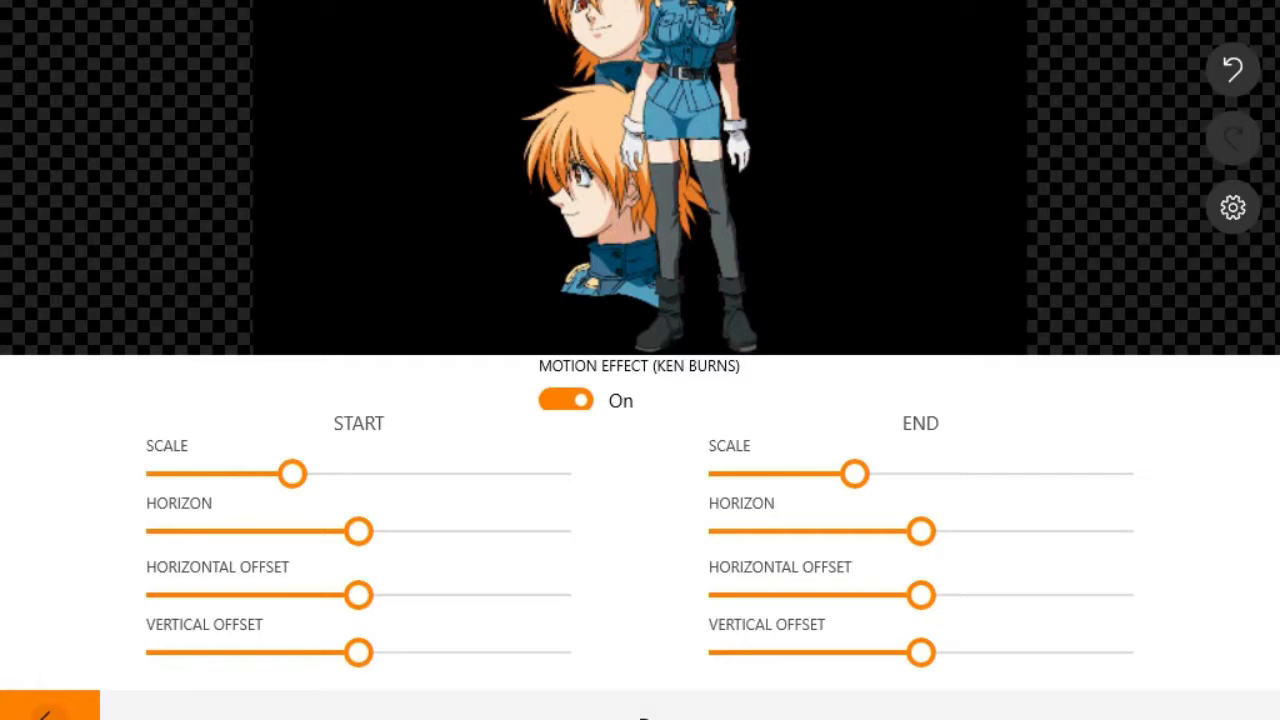
{"action": "left_click", "coordinate": [47, 714]}
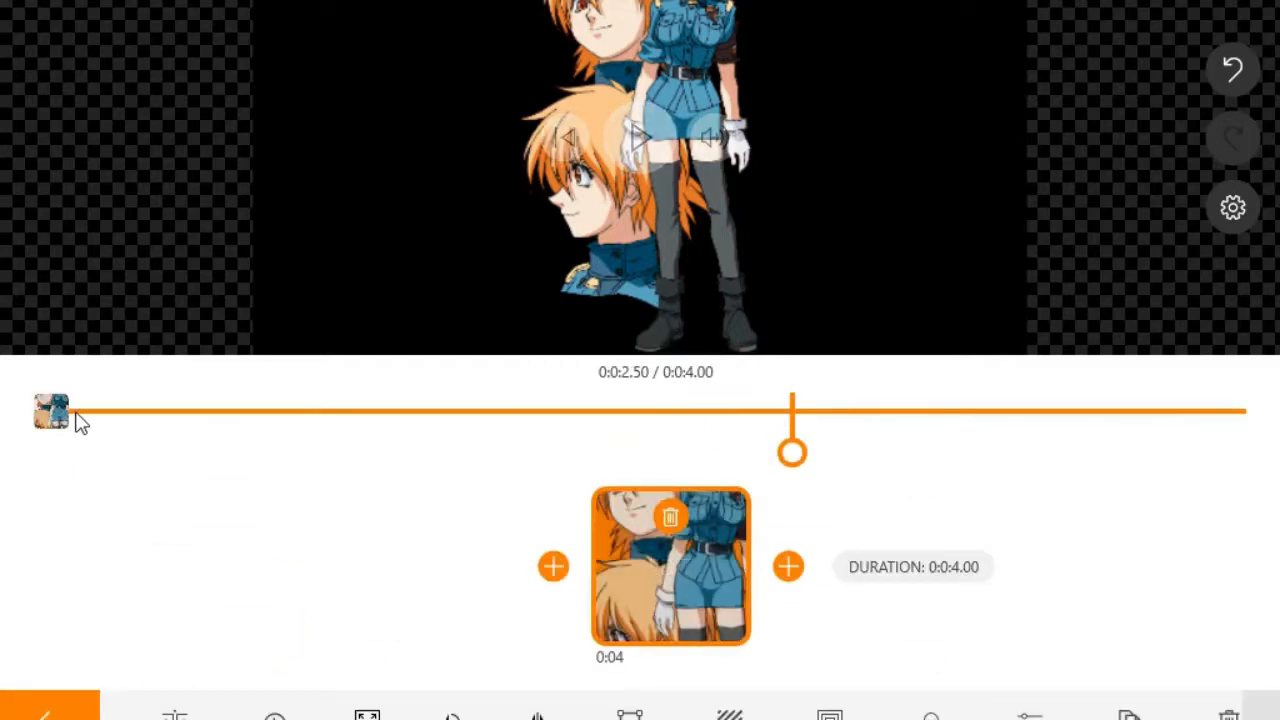
Step: Play the video from the start, then reopen the Seras clip for editing
{"action": "left_click", "coordinate": [47, 714]}
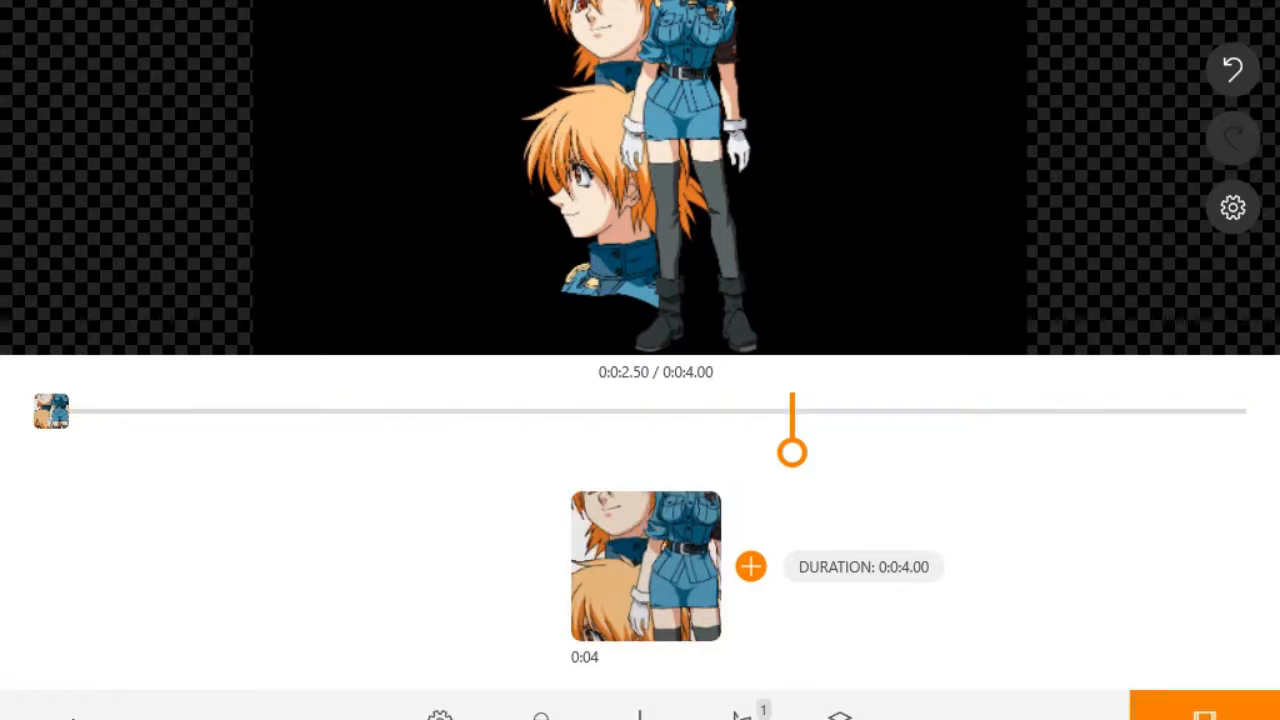
{"action": "left_click", "coordinate": [565, 138]}
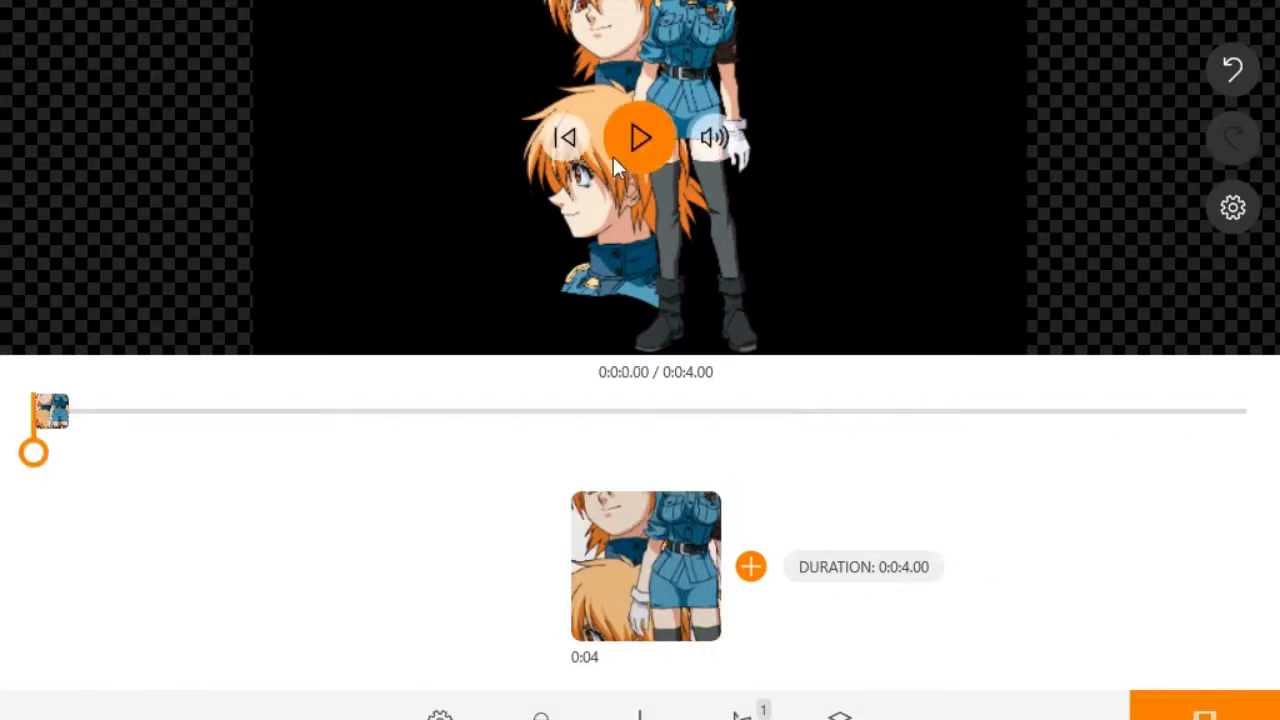
{"action": "left_click", "coordinate": [649, 144]}
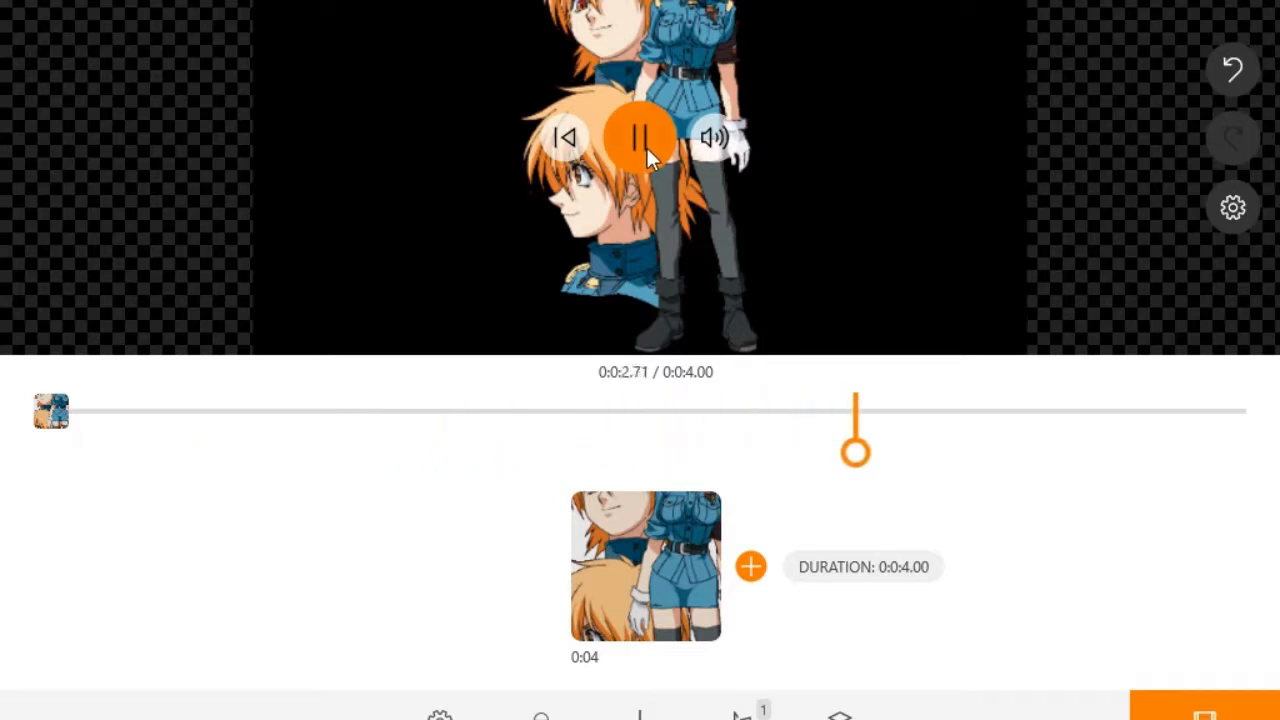
{"action": "left_click", "coordinate": [646, 145]}
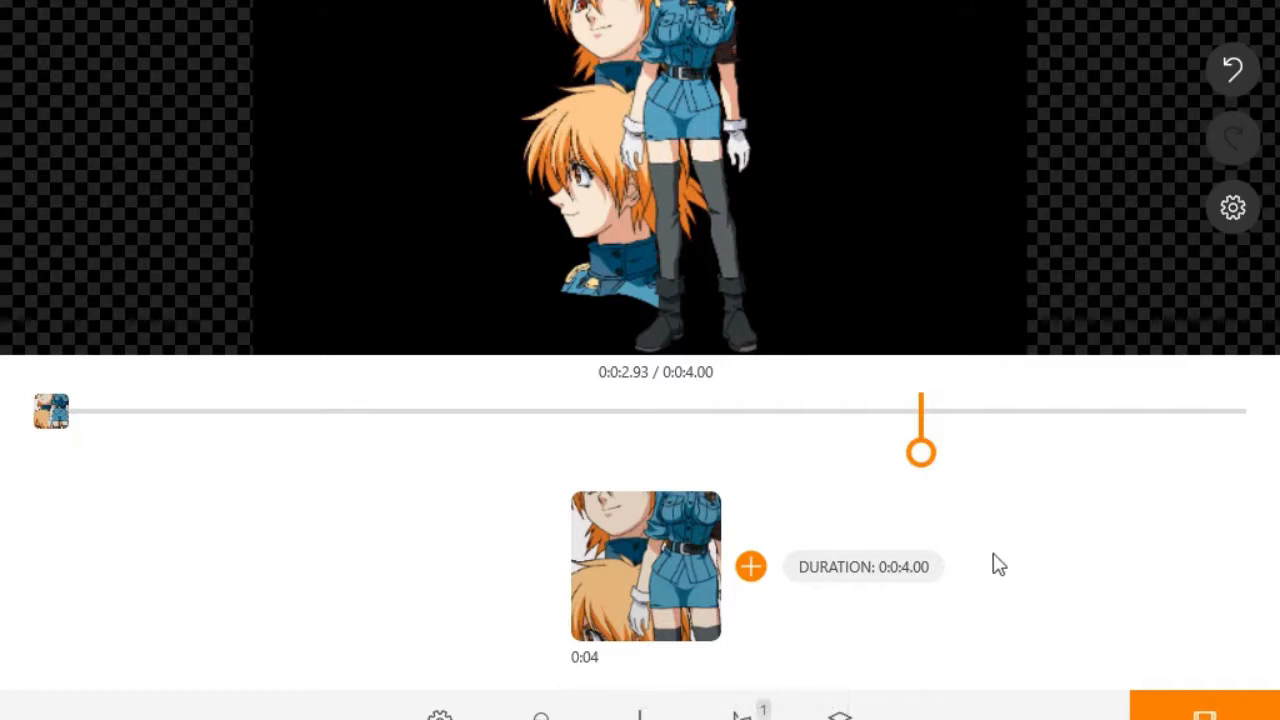
{"action": "mouse_move", "coordinate": [688, 573]}
{"action": "left_click", "coordinate": [624, 563]}
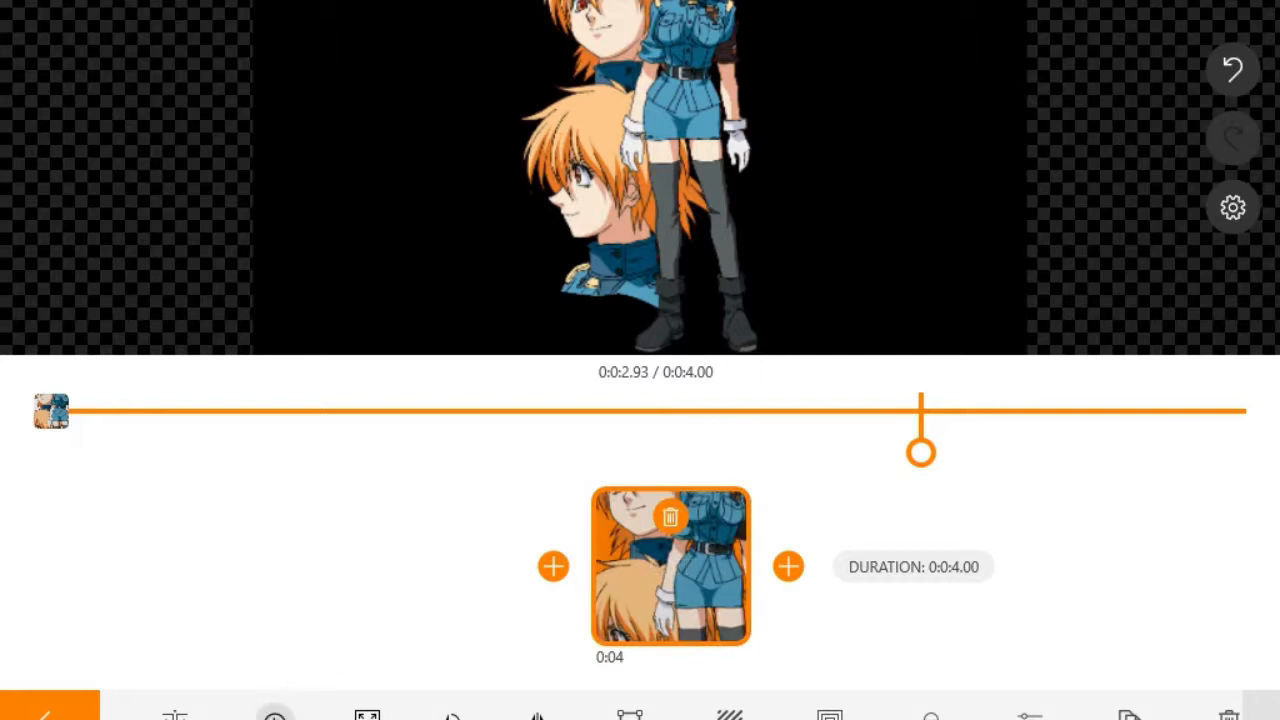
Step: Change the Seras clip duration to 6 seconds and reopen its Ken Burns settings
{"action": "left_click", "coordinate": [275, 715]}
{"action": "left_click", "coordinate": [668, 577]}
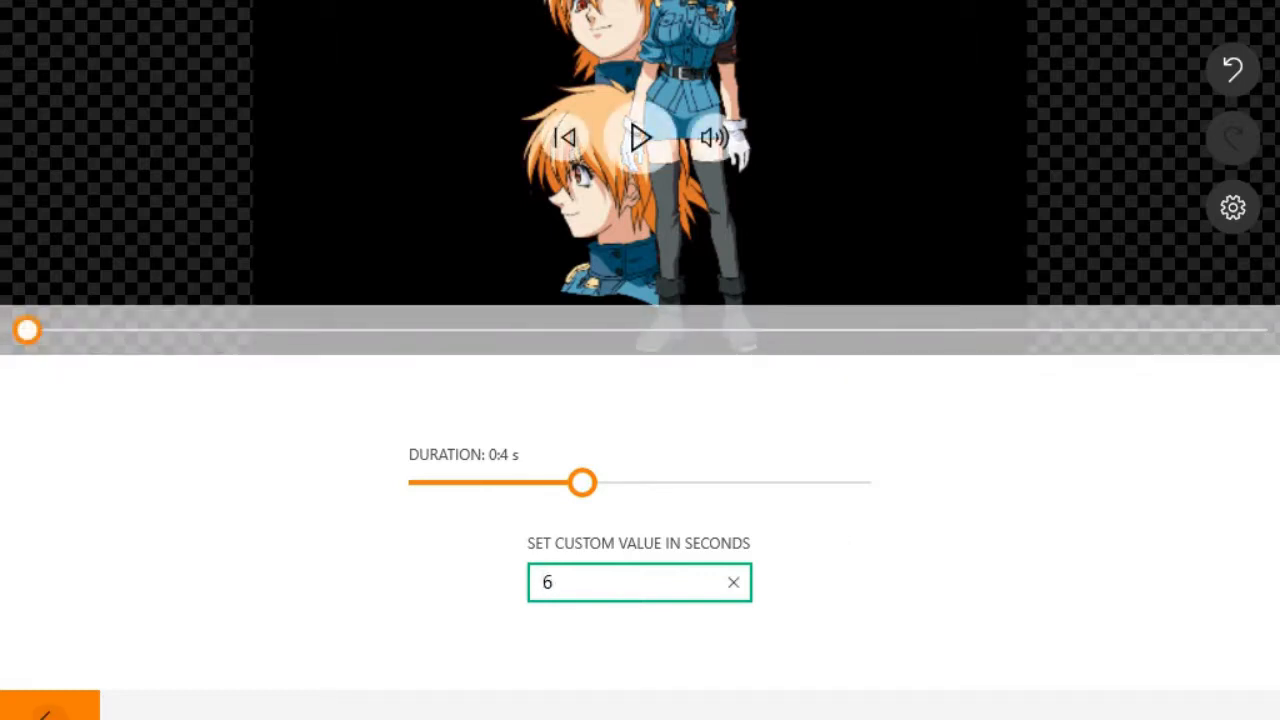
{"action": "left_click", "coordinate": [47, 710]}
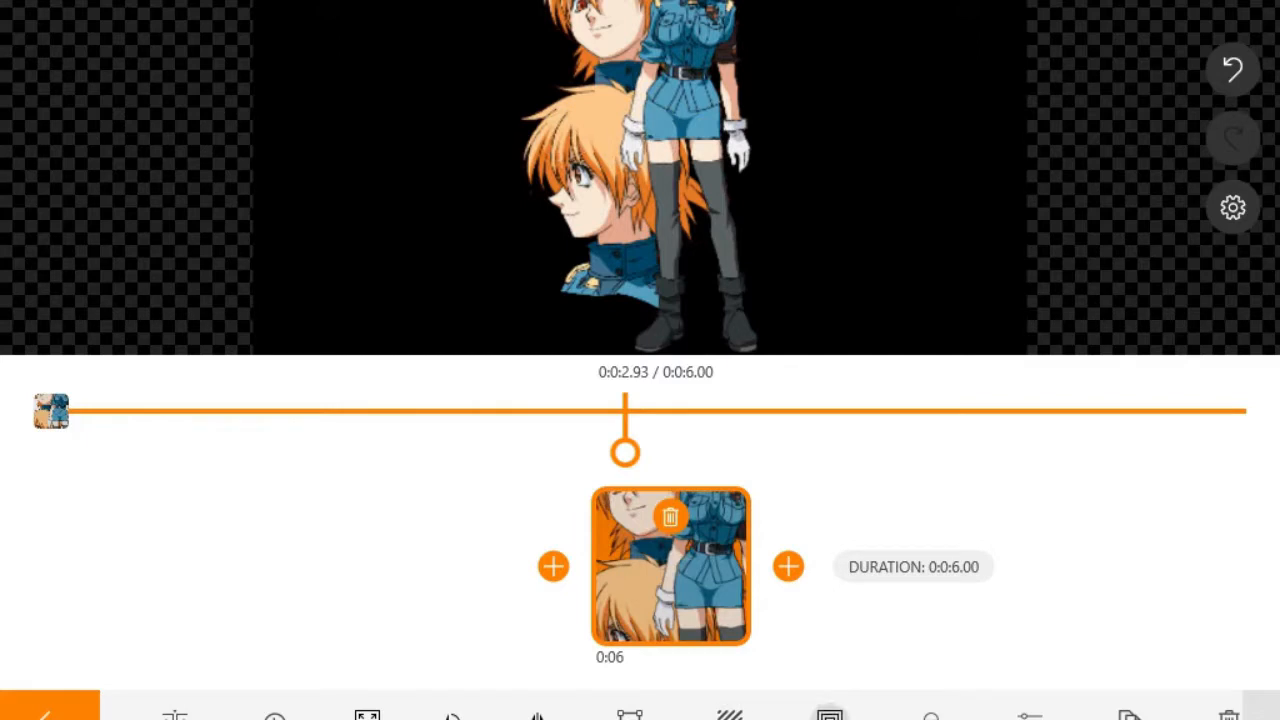
{"action": "left_click", "coordinate": [830, 714]}
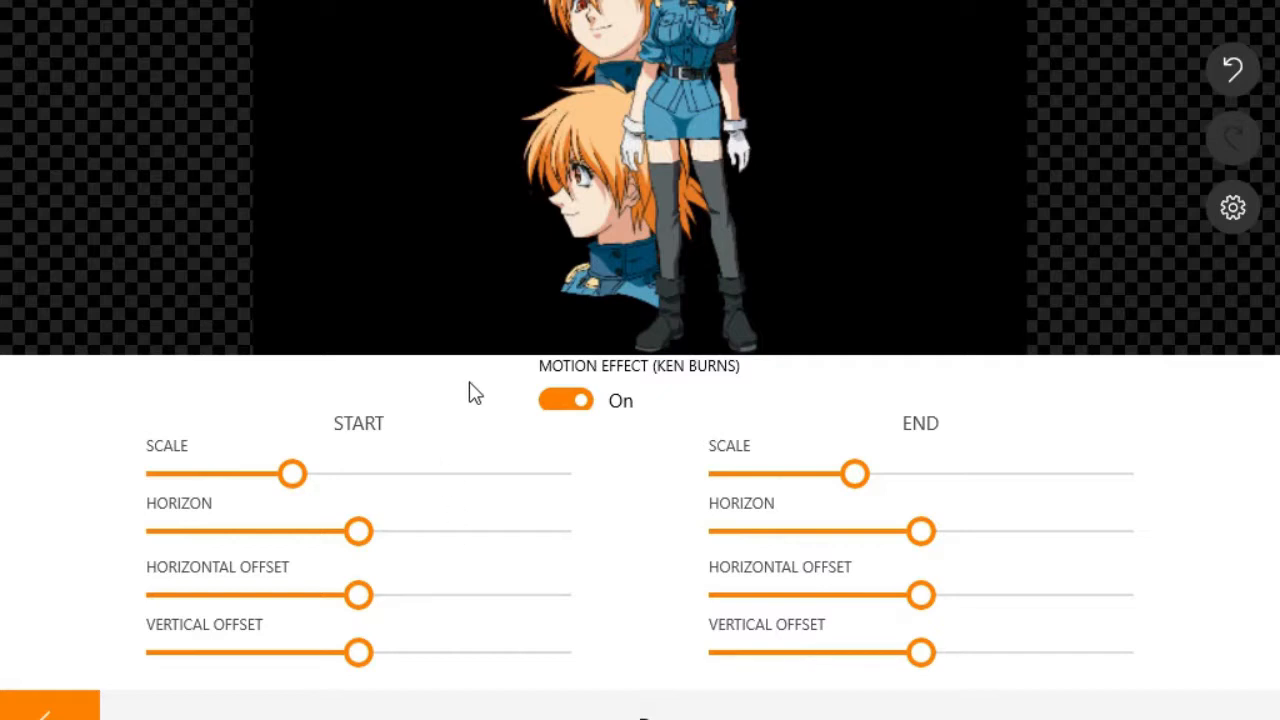
Step: Close the motion settings, deselect the Seras clip, and bring up the add menu
{"action": "mouse_move", "coordinate": [709, 343]}
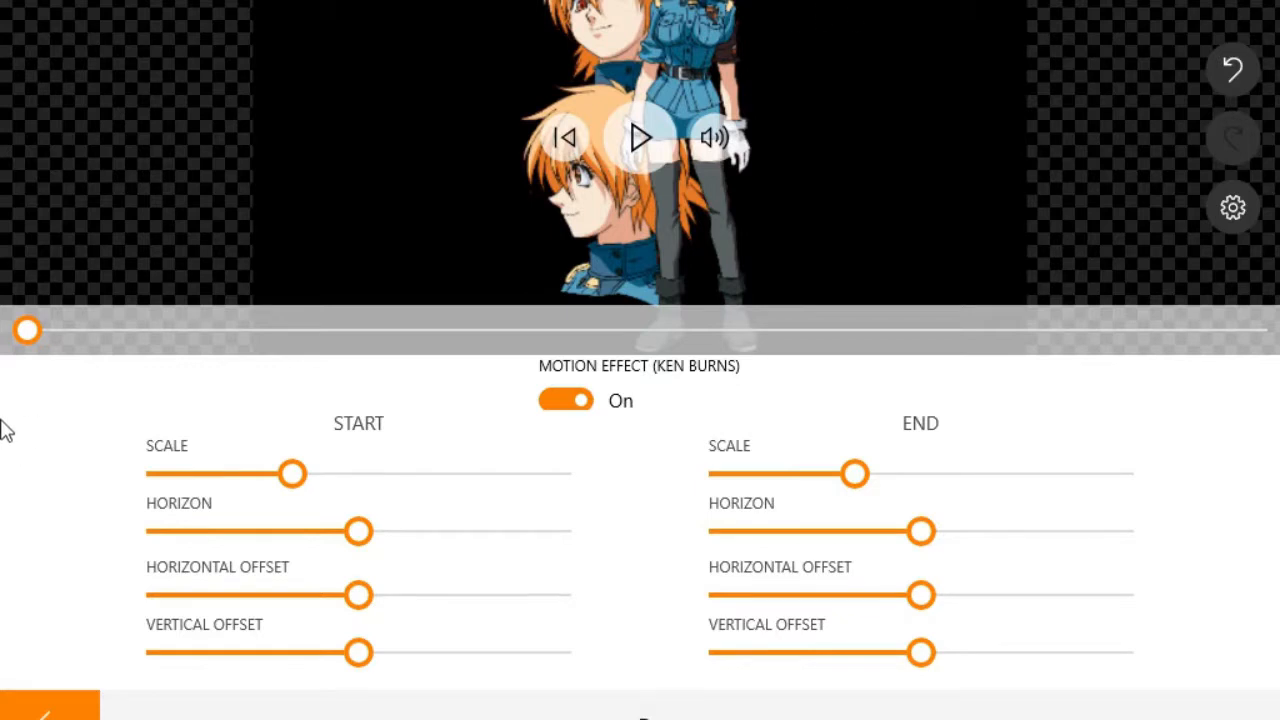
{"action": "left_click", "coordinate": [49, 714]}
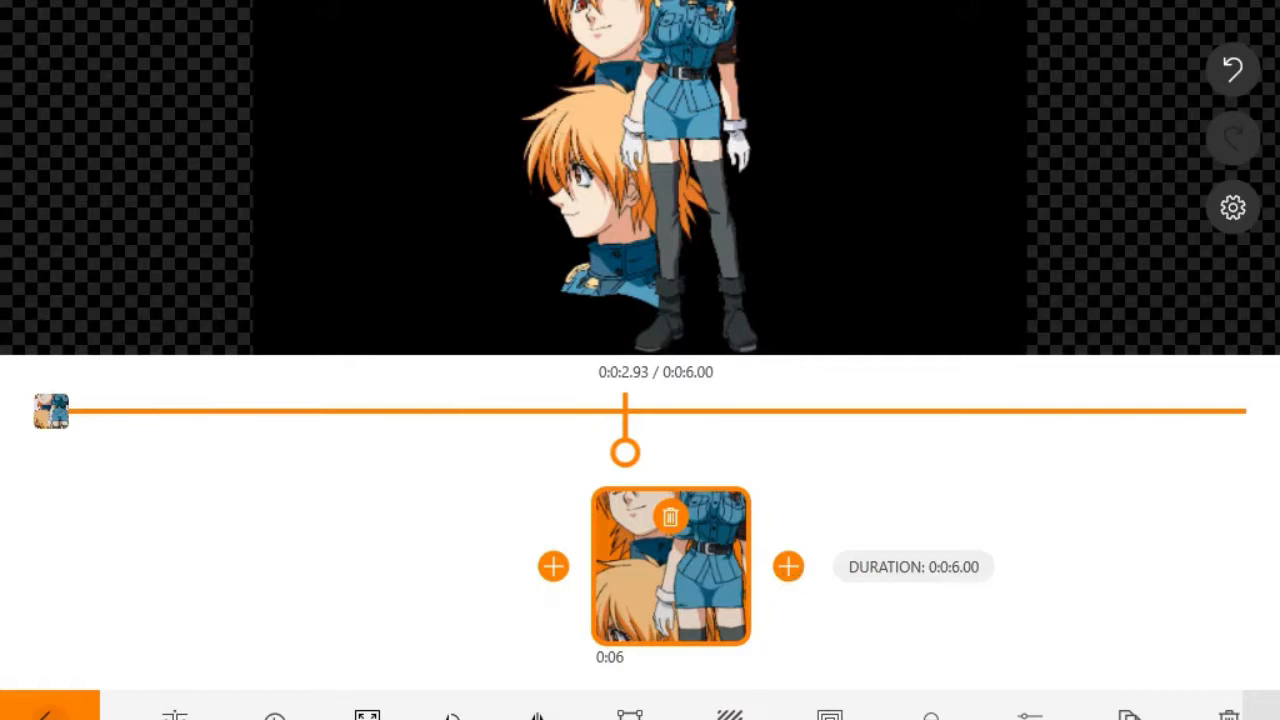
{"action": "left_click", "coordinate": [790, 570]}
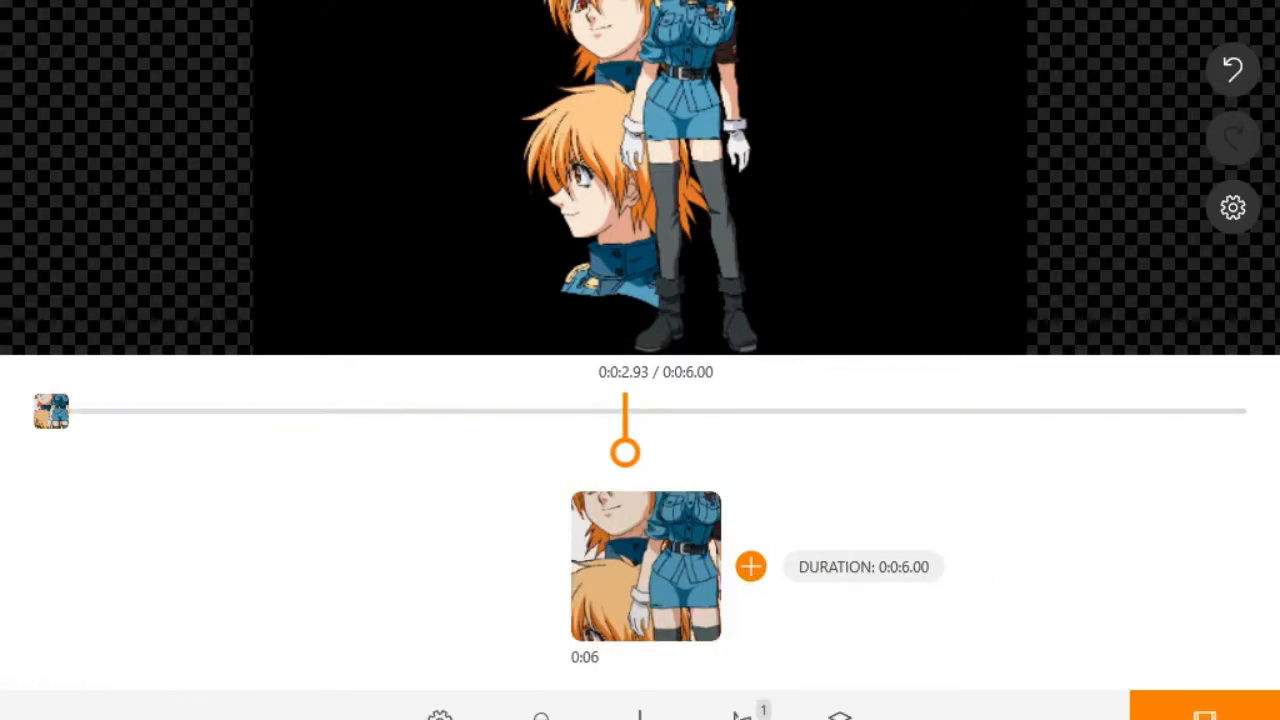
{"action": "left_click", "coordinate": [757, 572]}
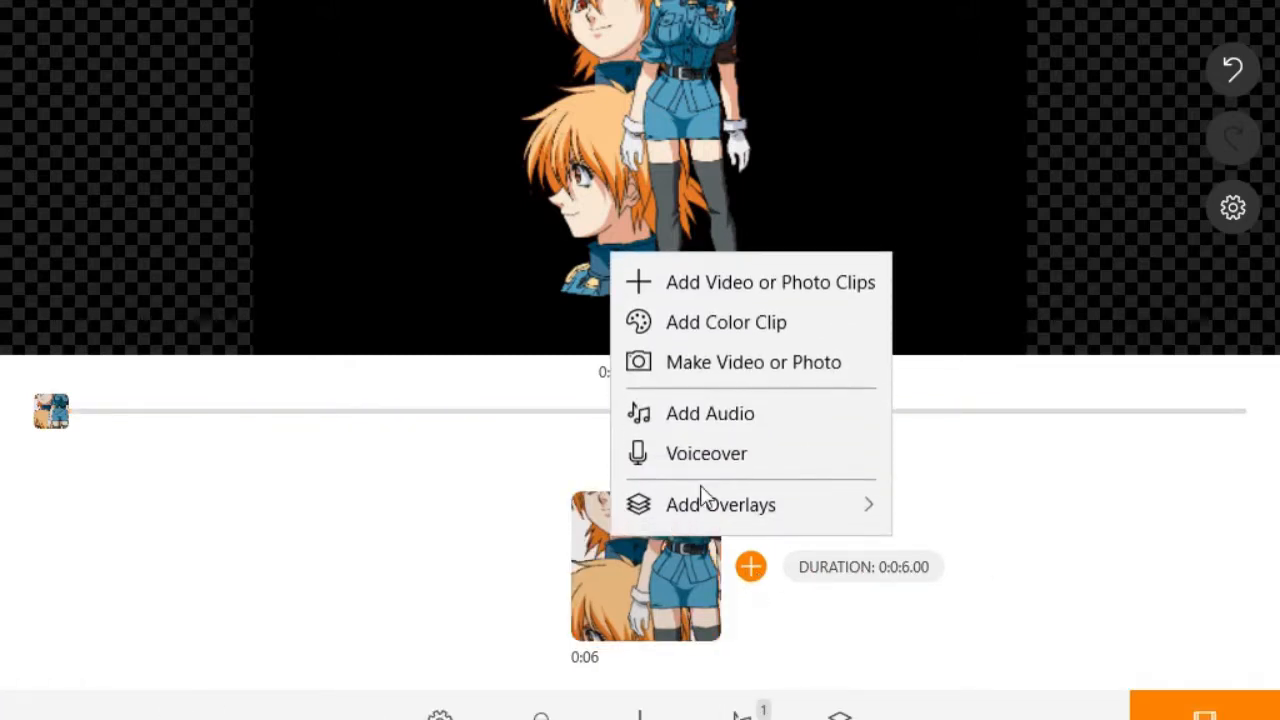
Step: Add the blue-uniform cosplay photo and a second cosplay photo as 4-second clips after Seras
{"action": "left_click", "coordinate": [764, 284]}
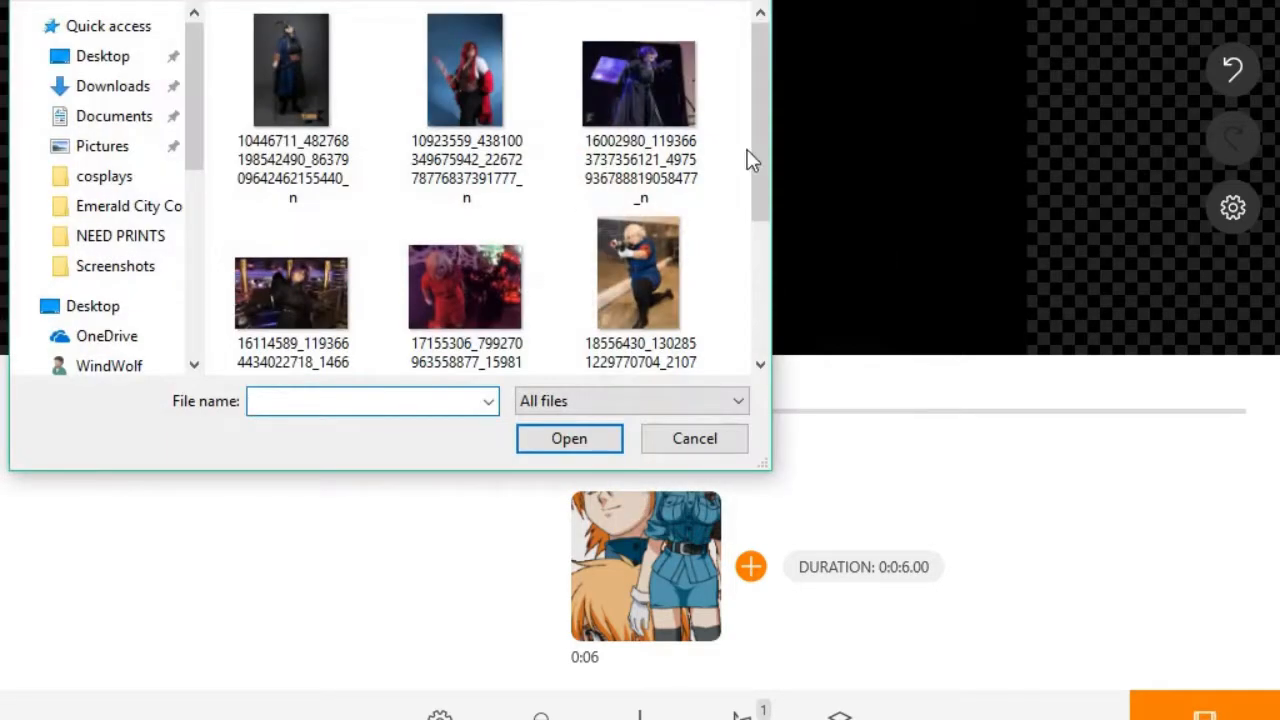
{"action": "left_click_drag", "start_coordinate": [754, 80], "coordinate": [766, 164]}
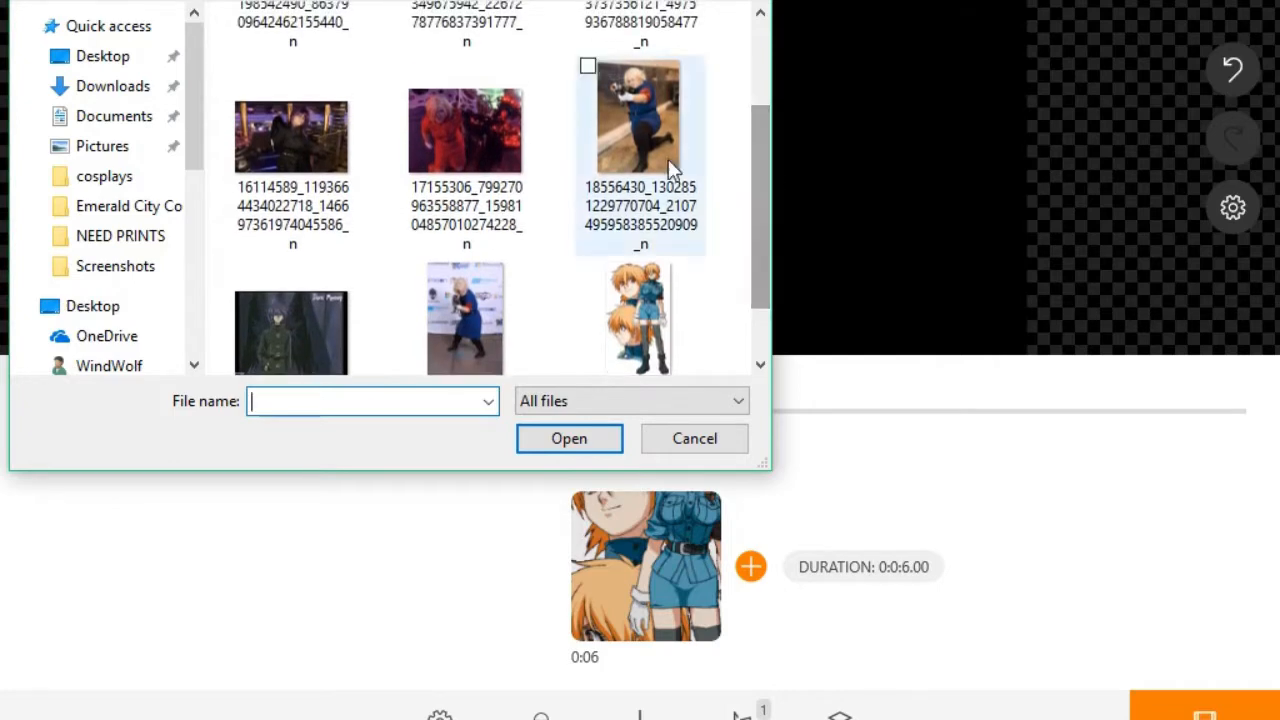
{"action": "left_click", "coordinate": [490, 297]}
{"action": "left_click", "coordinate": [585, 445]}
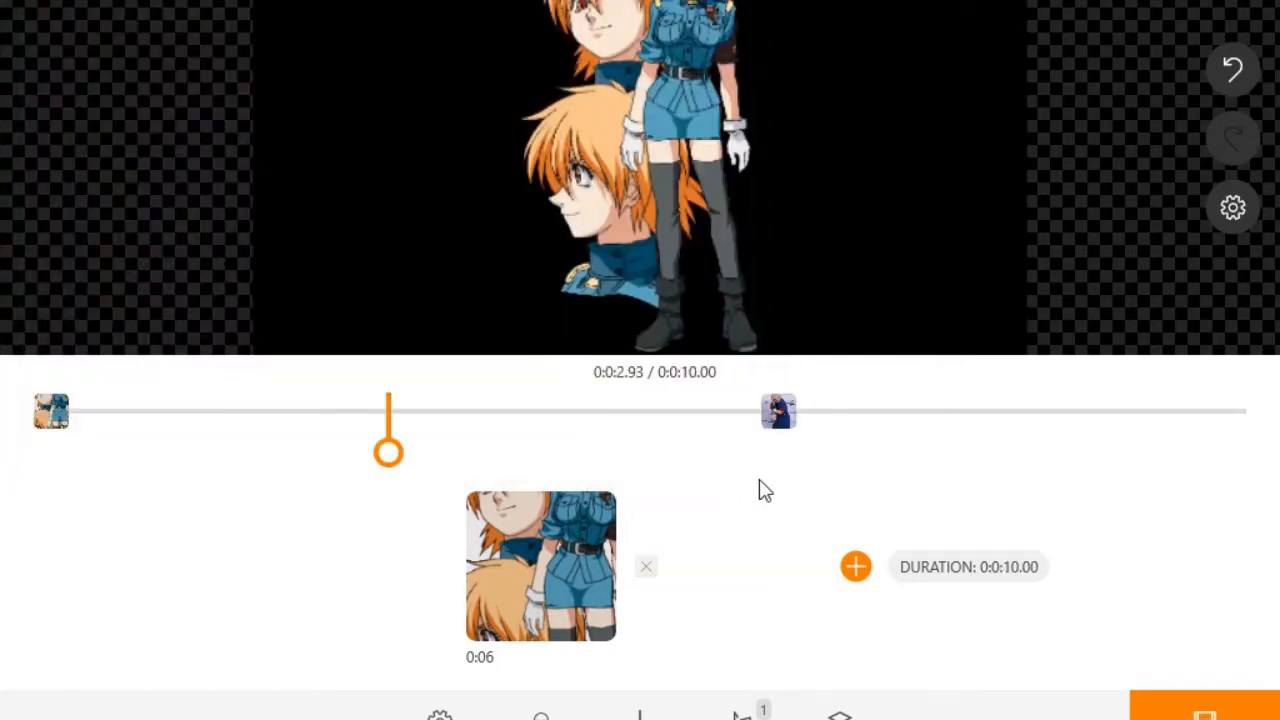
{"action": "left_click", "coordinate": [857, 568]}
{"action": "left_click", "coordinate": [919, 277]}
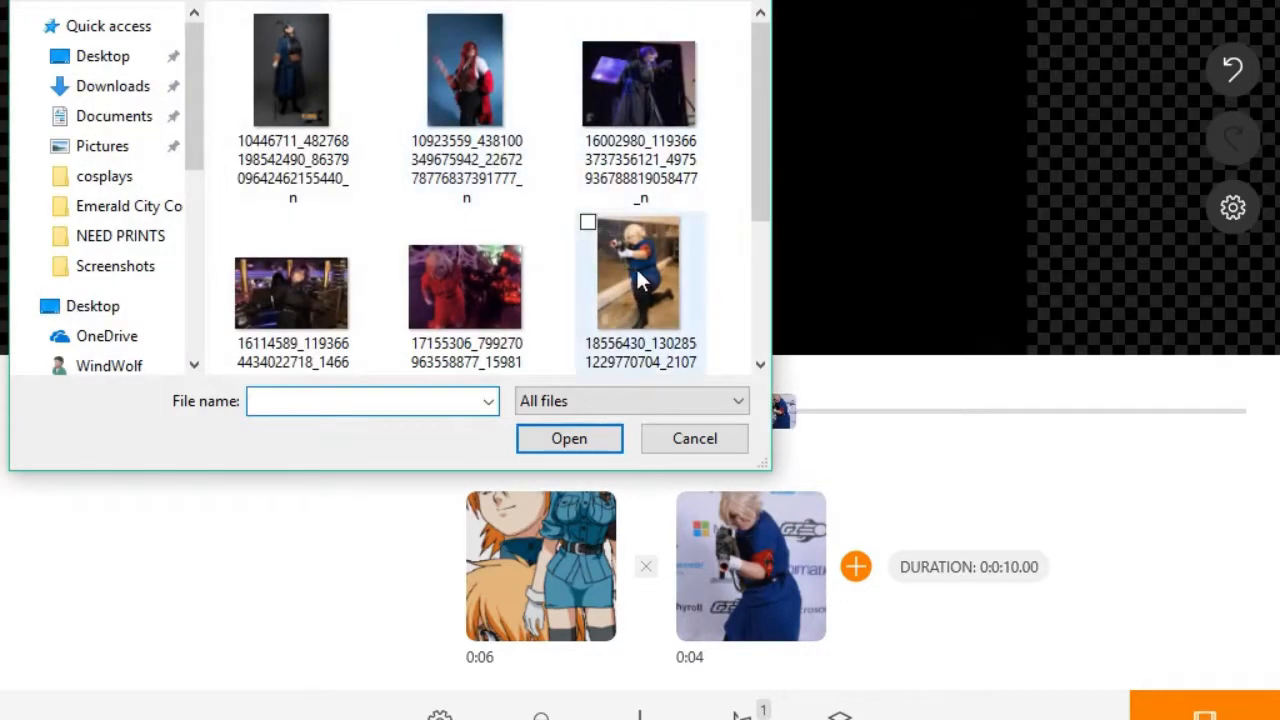
{"action": "left_click", "coordinate": [638, 270]}
{"action": "left_click", "coordinate": [578, 444]}
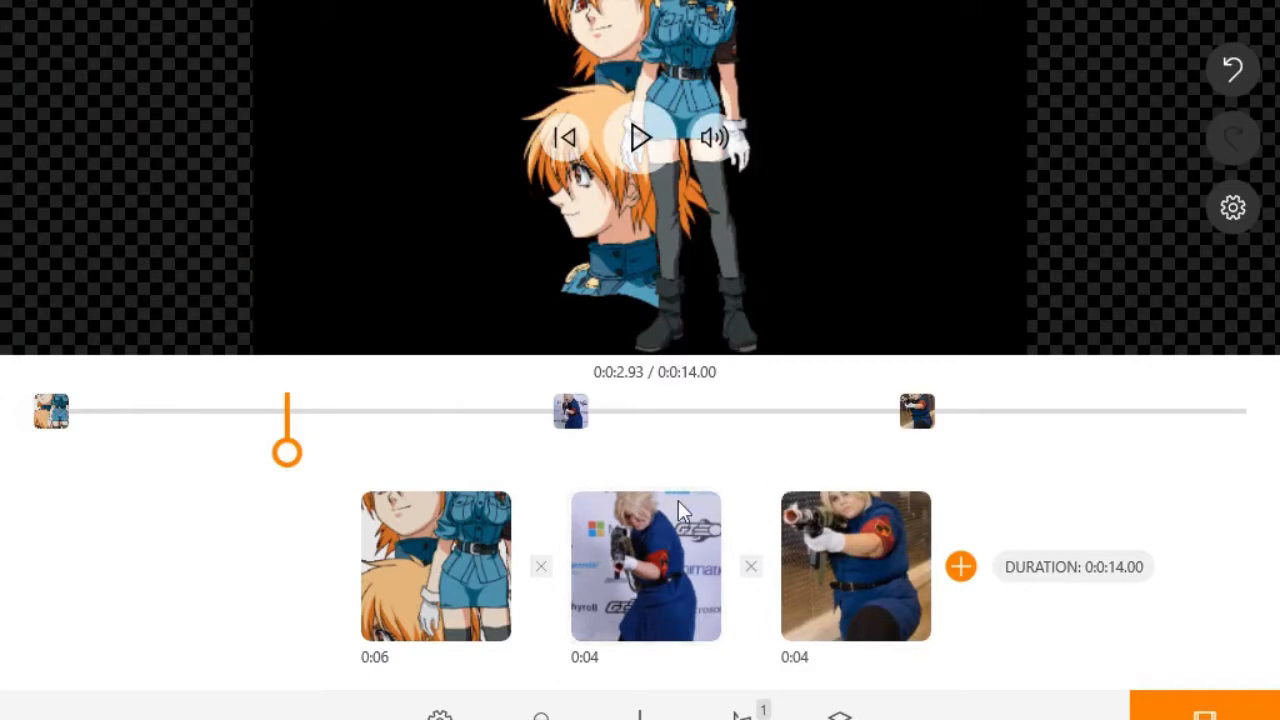
{"action": "left_click", "coordinate": [549, 586]}
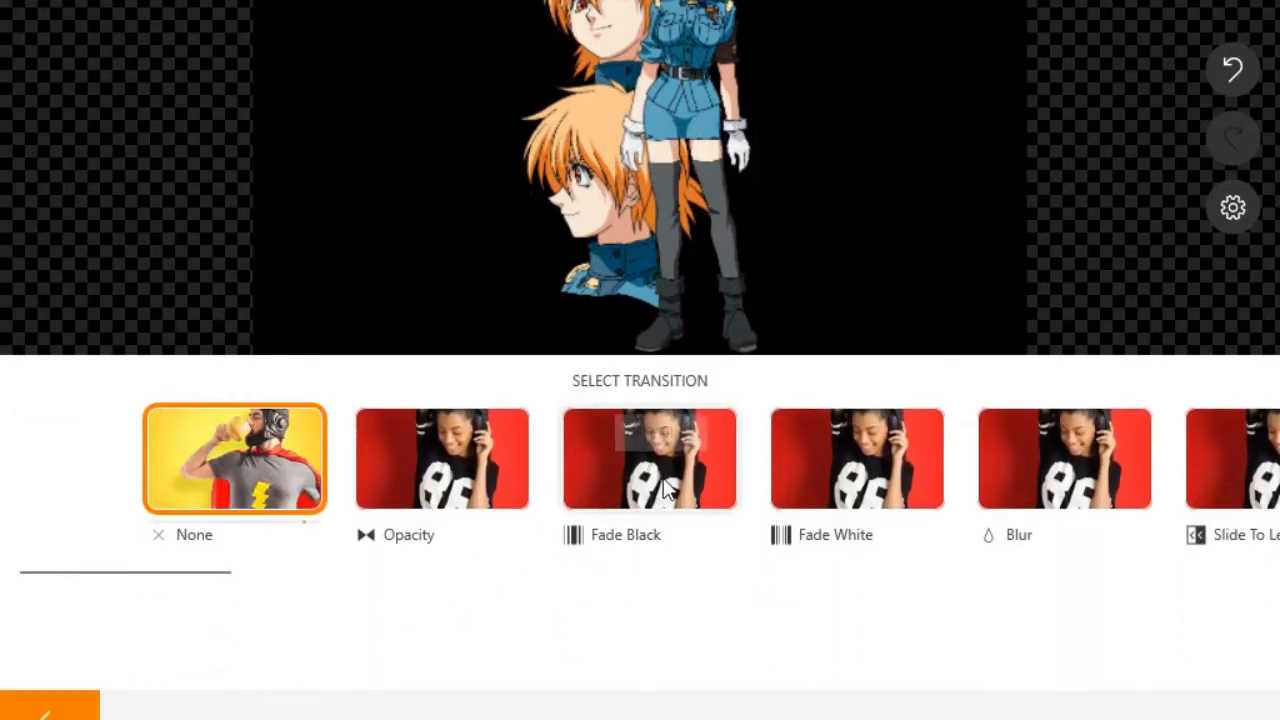
Step: Insert a lengthened Fade Black transition between Seras and the first cosplay photo
{"action": "left_click", "coordinate": [660, 505]}
{"action": "left_click_drag", "start_coordinate": [583, 626], "coordinate": [660, 632]}
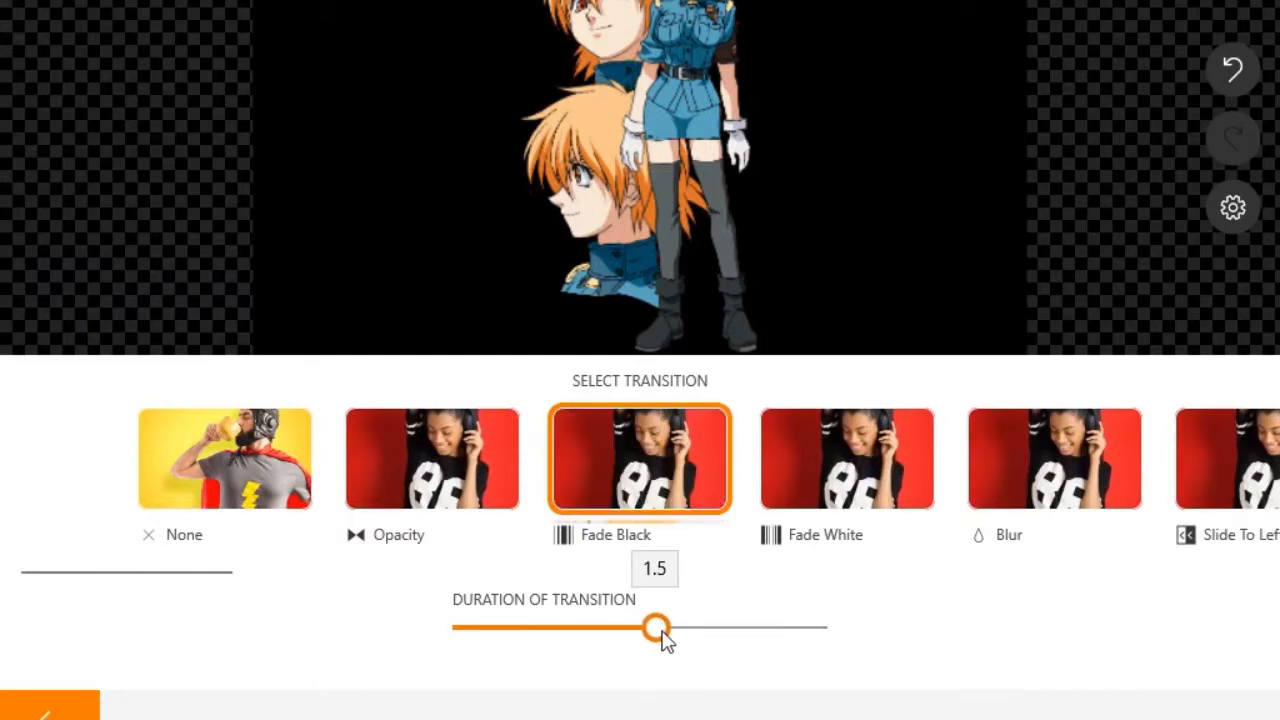
{"action": "left_click_drag", "start_coordinate": [666, 640], "coordinate": [717, 640]}
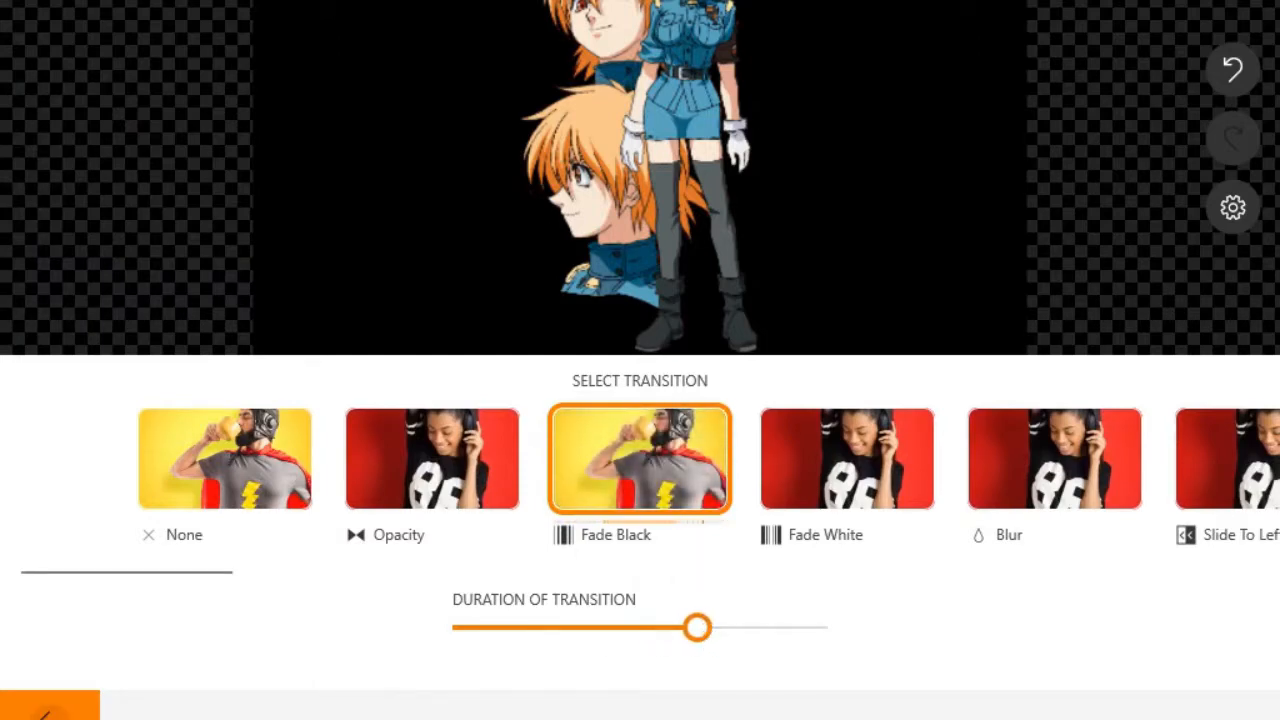
{"action": "left_click", "coordinate": [45, 710]}
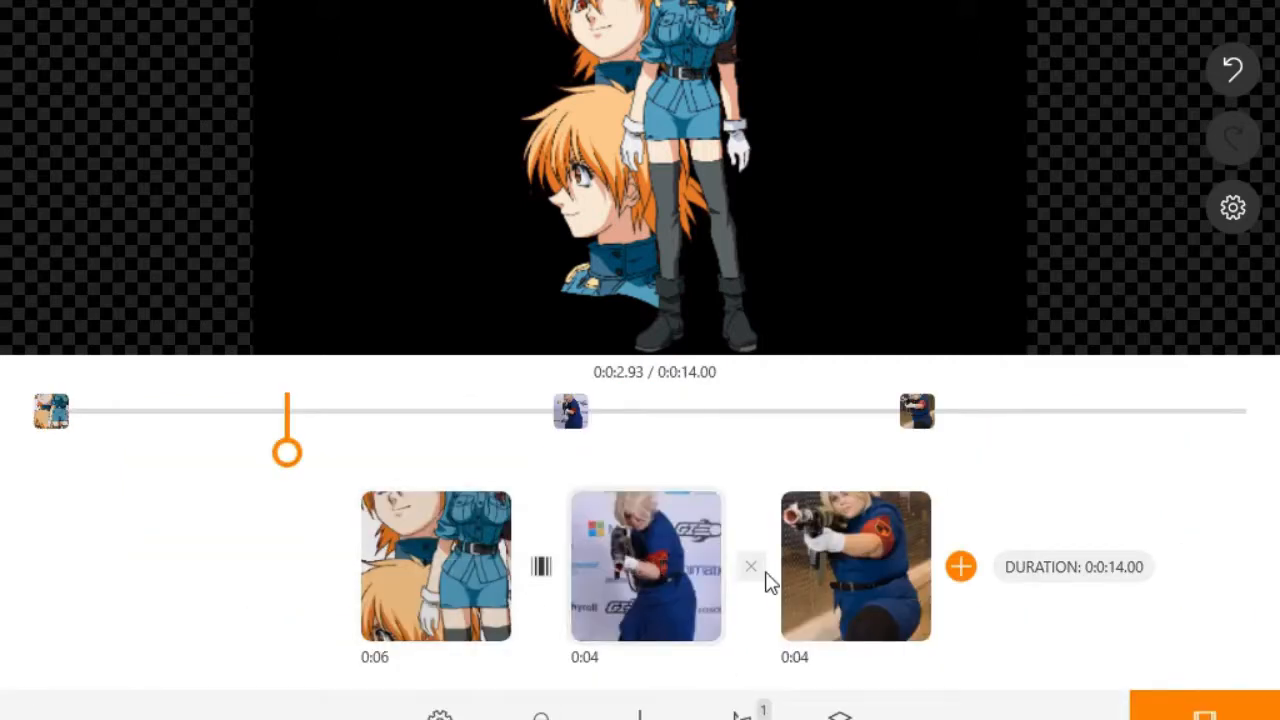
Step: Add a 1.5-second Opacity transition between the two cosplay photos
{"action": "left_click", "coordinate": [752, 570]}
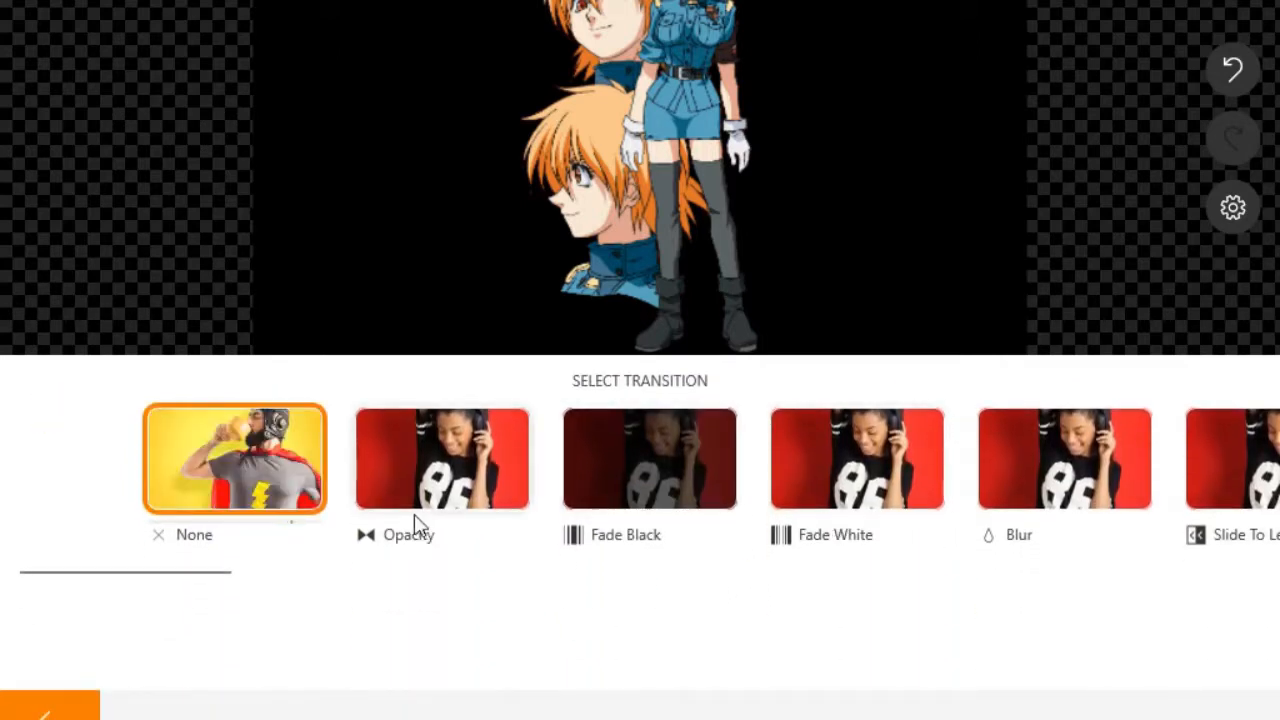
{"action": "left_click", "coordinate": [440, 472]}
{"action": "left_click_drag", "start_coordinate": [466, 626], "coordinate": [697, 640]}
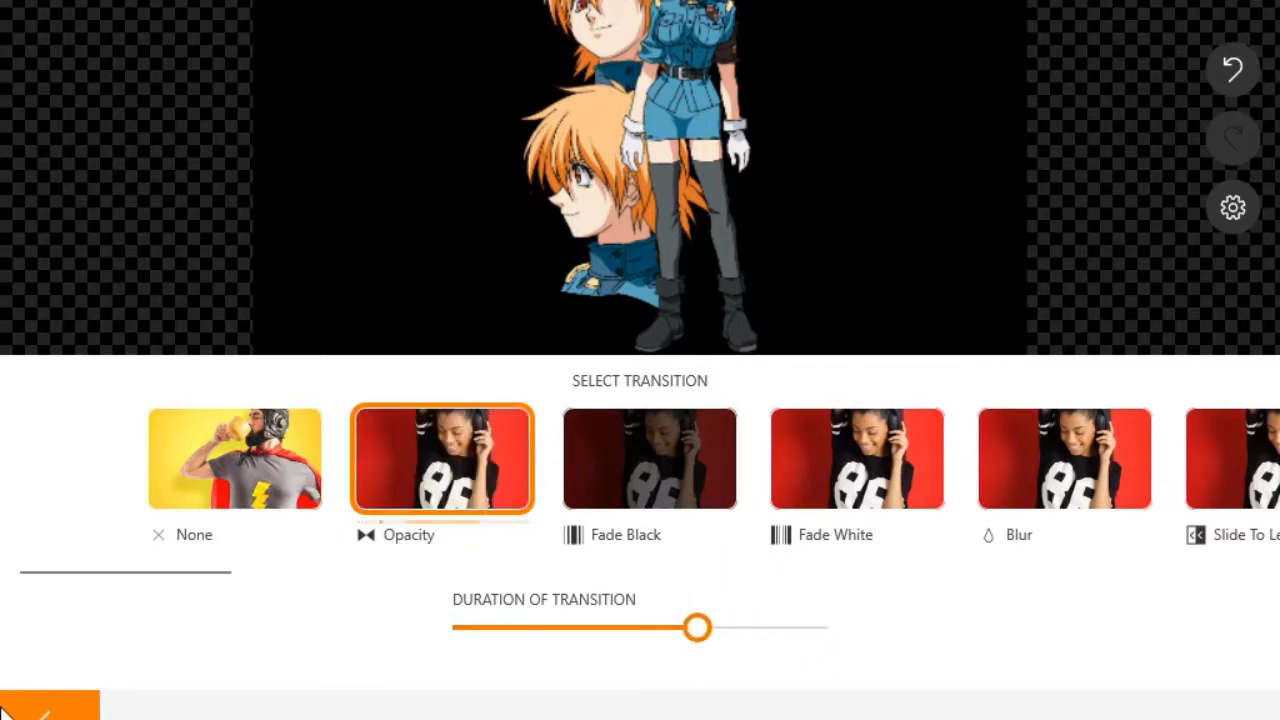
{"action": "left_click", "coordinate": [48, 710]}
{"action": "left_click", "coordinate": [657, 585]}
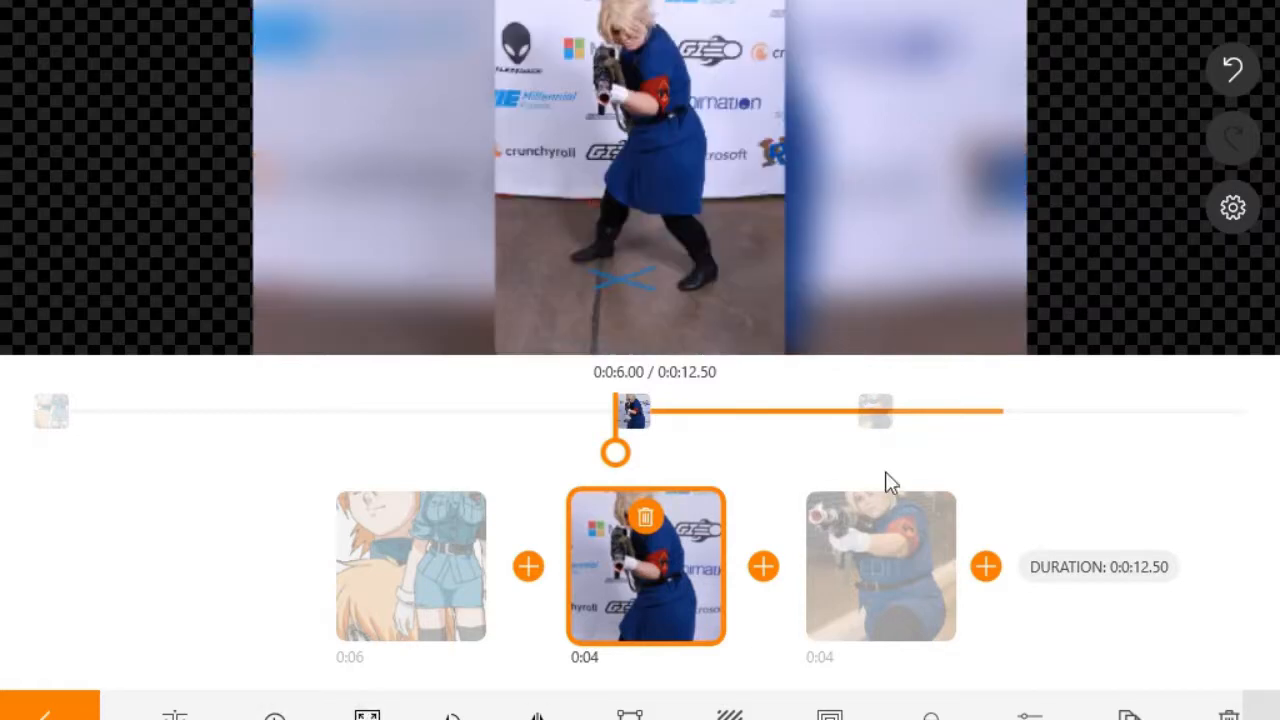
Step: Set the middle cosplay photo's duration to 5 seconds
{"action": "left_click", "coordinate": [871, 530]}
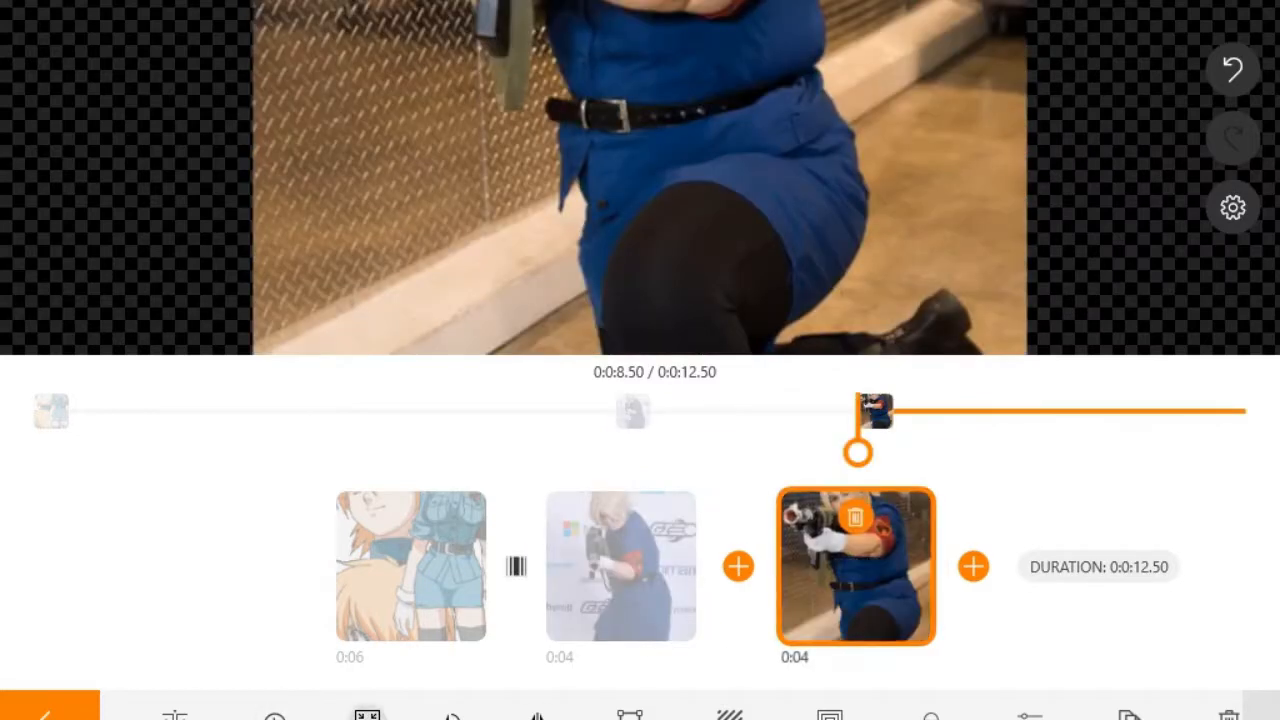
{"action": "left_click", "coordinate": [650, 596]}
{"action": "left_click", "coordinate": [612, 603]}
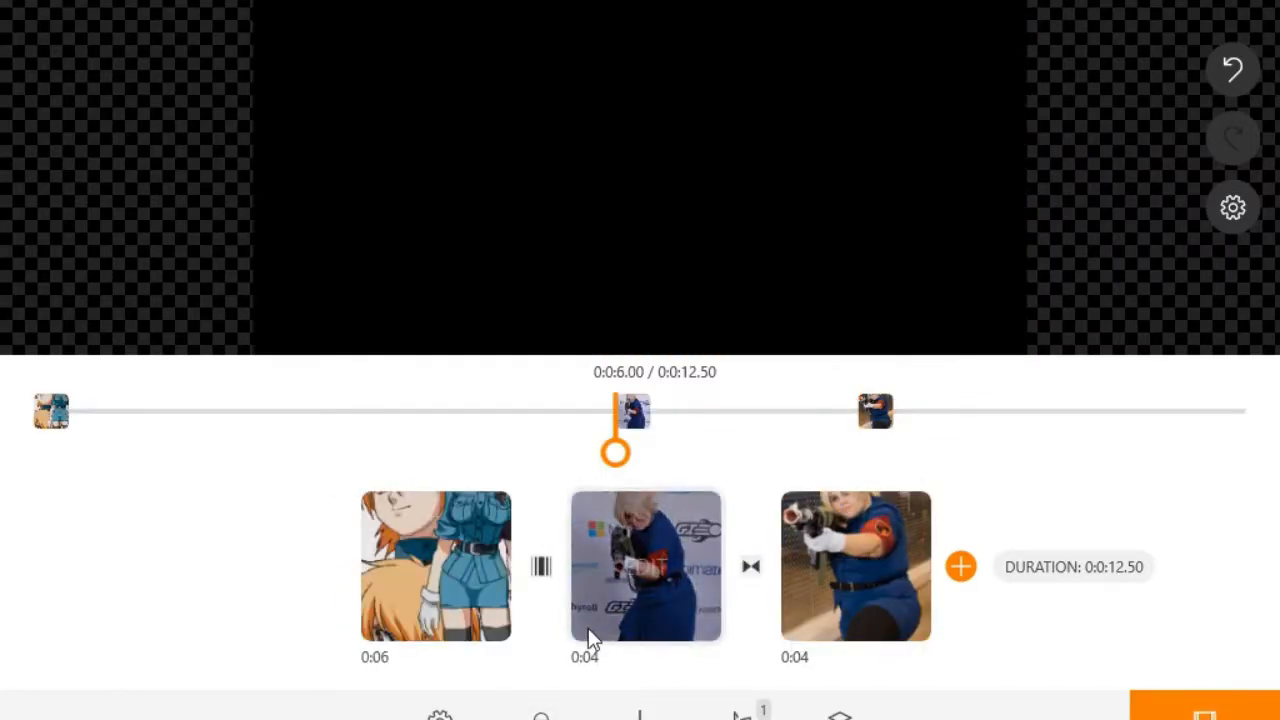
{"action": "left_click", "coordinate": [274, 715]}
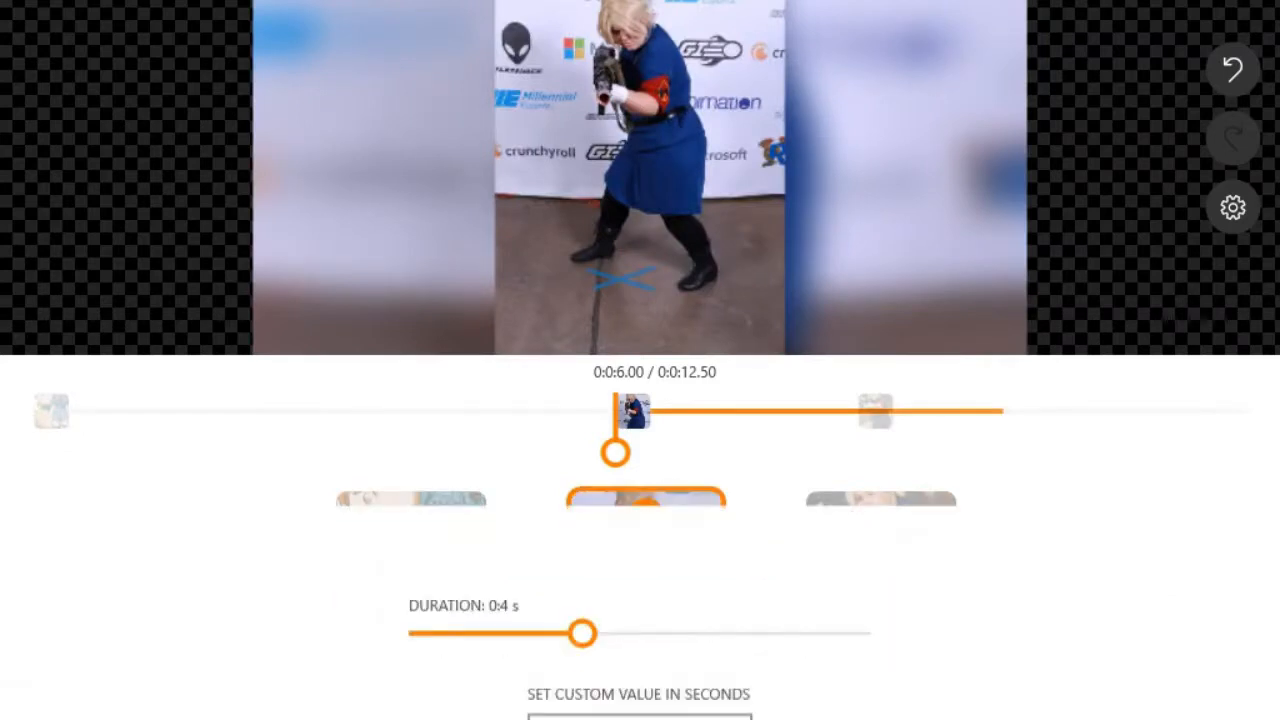
{"action": "left_click", "coordinate": [637, 585]}
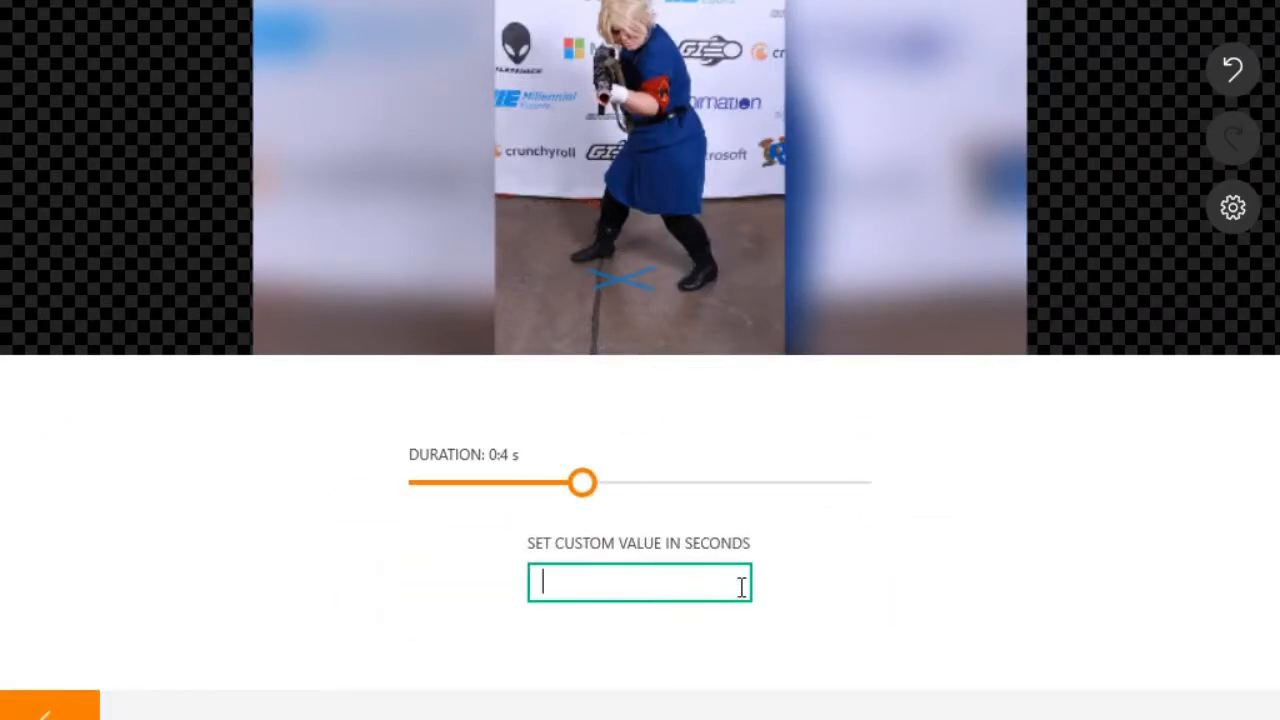
{"action": "type", "text": "5"}
{"action": "key", "text": "Return"}
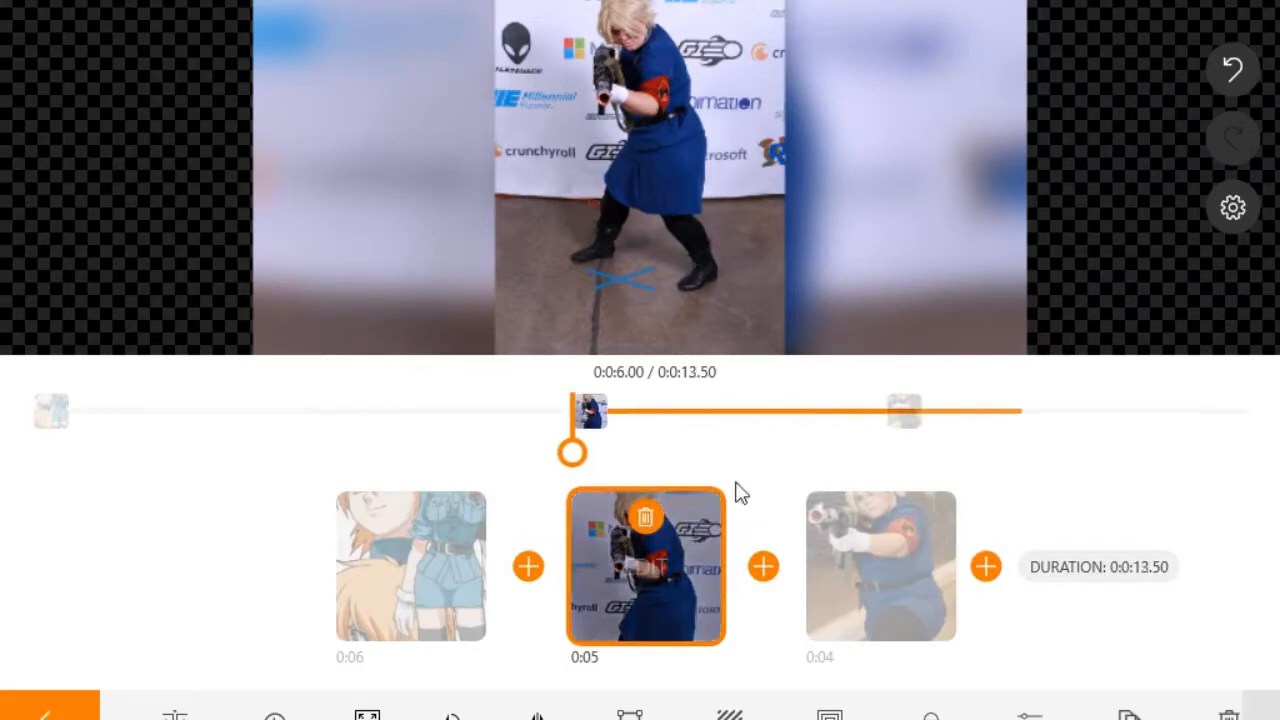
Step: Set the third cosplay photo's duration to 5 seconds
{"action": "left_click", "coordinate": [878, 526]}
{"action": "left_click", "coordinate": [274, 715]}
{"action": "left_click", "coordinate": [556, 582]}
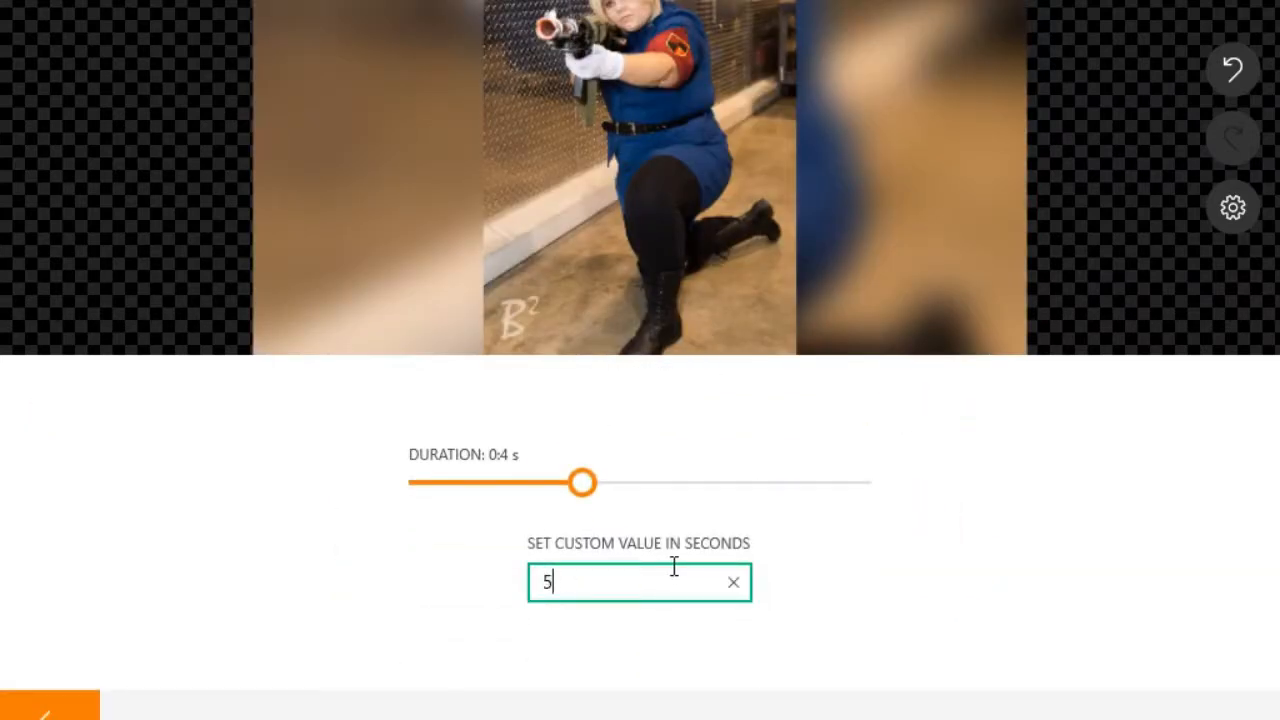
{"action": "key", "text": "Return"}
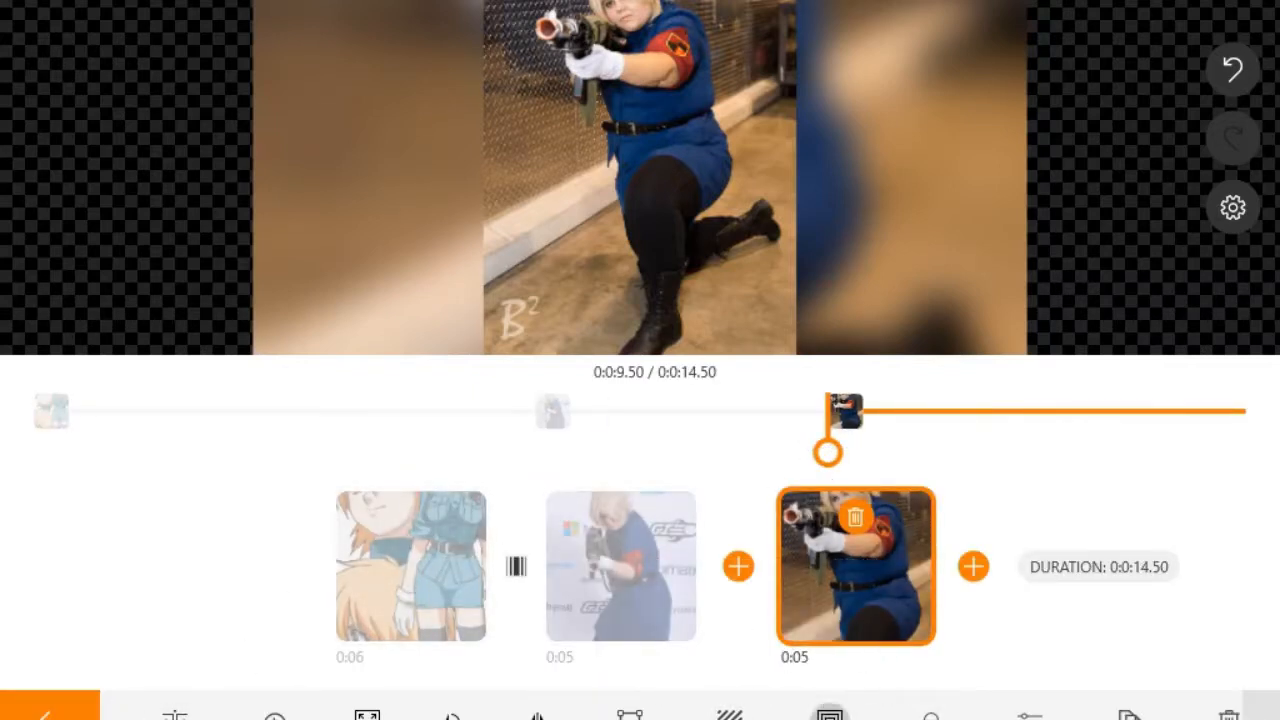
Step: Check the third photo's motion settings, deselect the clips, and show the music track
{"action": "left_click", "coordinate": [822, 708]}
{"action": "left_click", "coordinate": [47, 714]}
{"action": "left_click", "coordinate": [609, 538]}
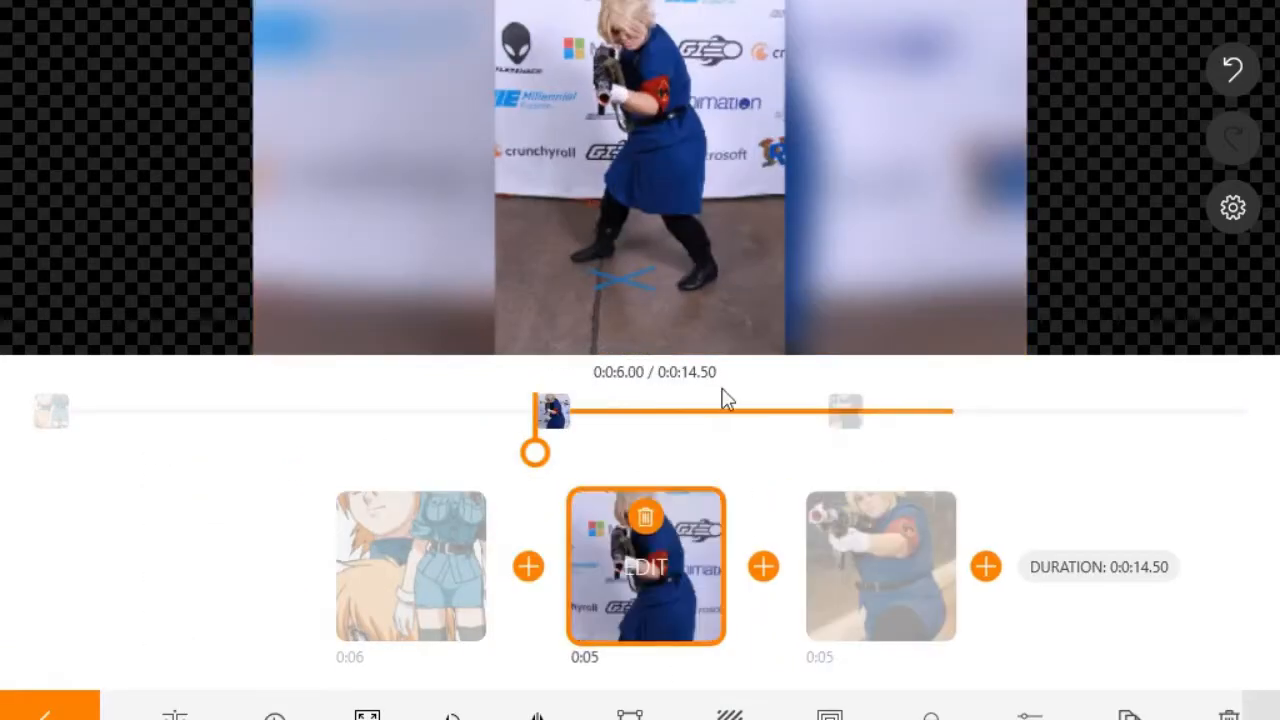
{"action": "left_click", "coordinate": [47, 714]}
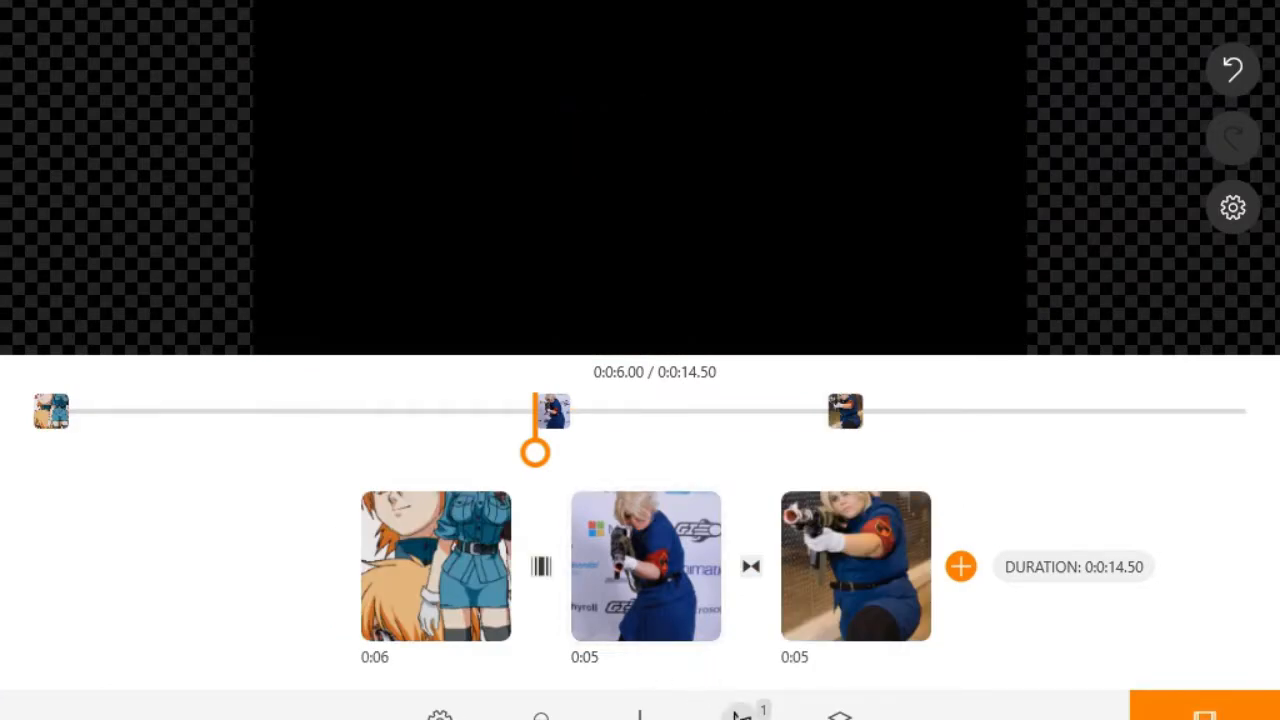
{"action": "left_click", "coordinate": [741, 714]}
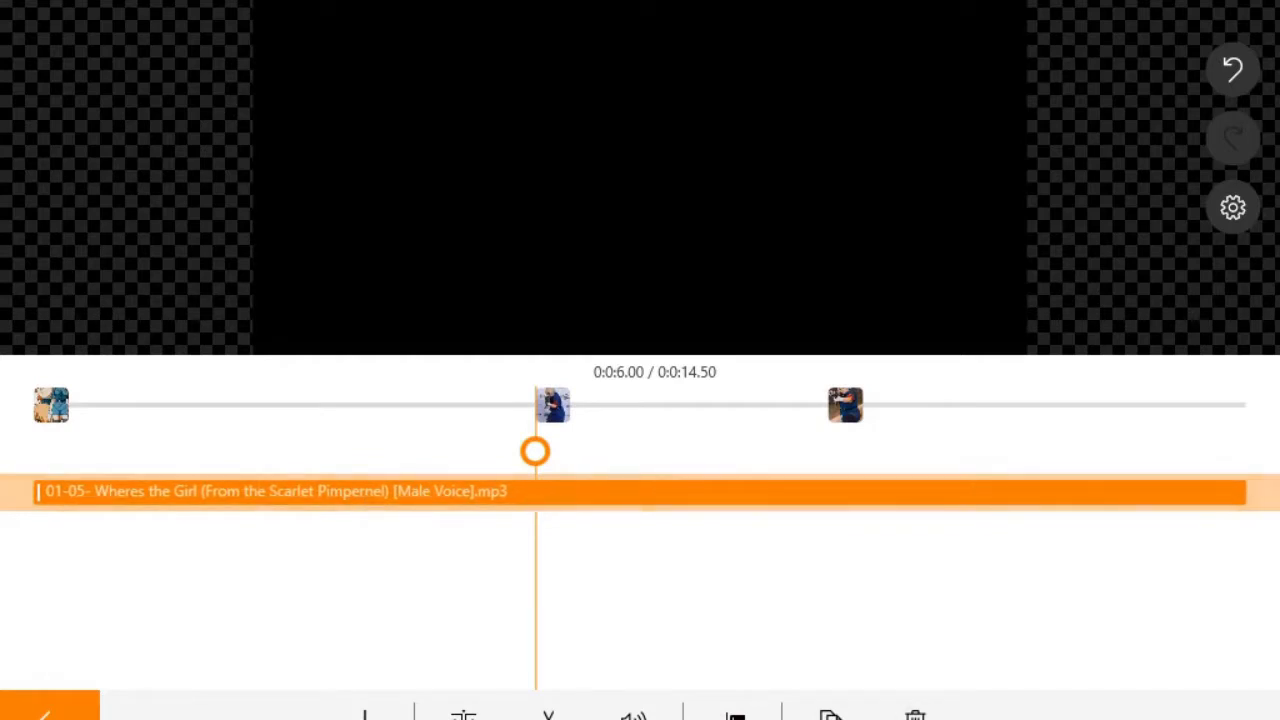
Step: Replace the existing mp3 track with Mordred's Lullaby- Lyrics.mp3 from the Downloads folder
{"action": "left_click", "coordinate": [915, 715]}
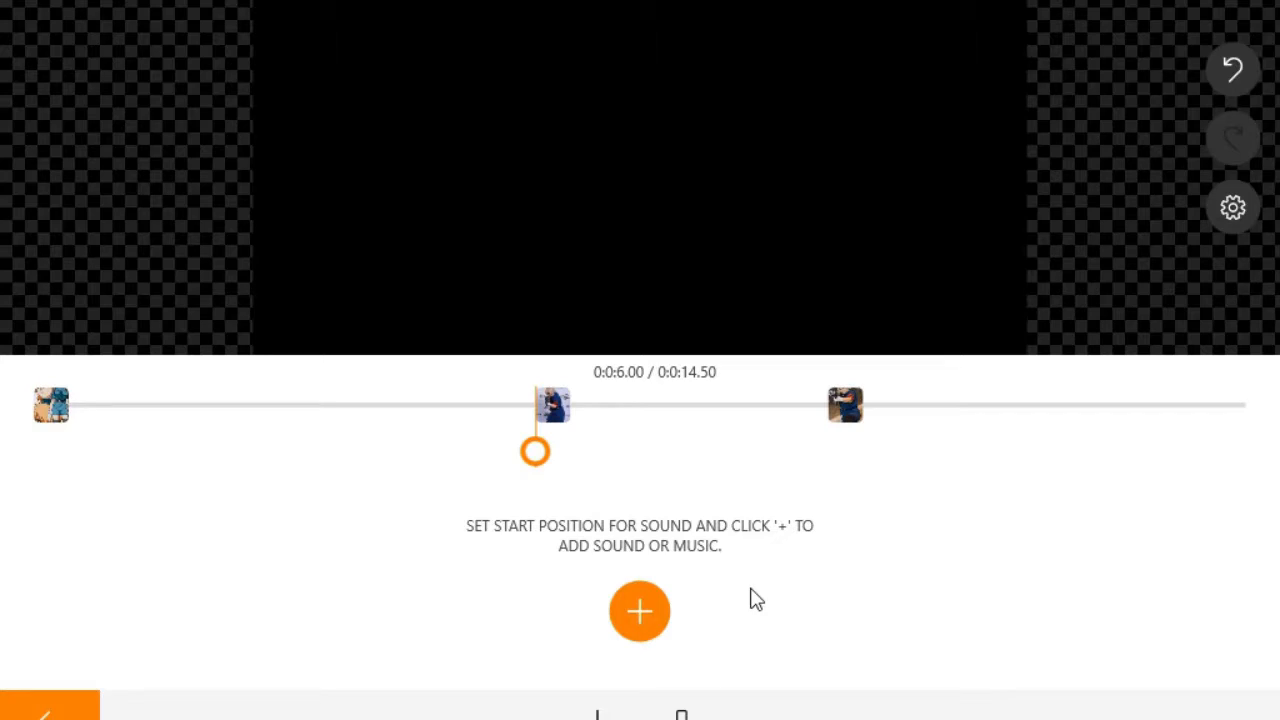
{"action": "left_click", "coordinate": [636, 638]}
{"action": "left_click", "coordinate": [663, 646]}
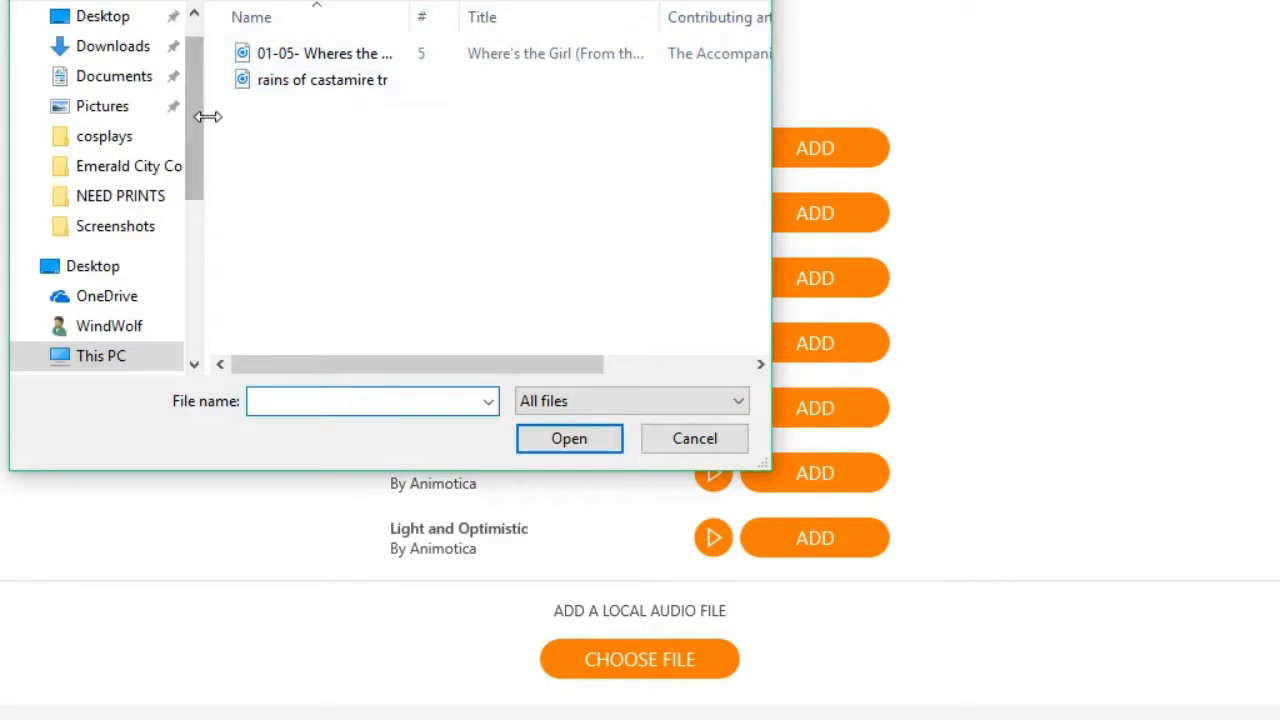
{"action": "left_click_drag", "start_coordinate": [206, 117], "coordinate": [200, 140]}
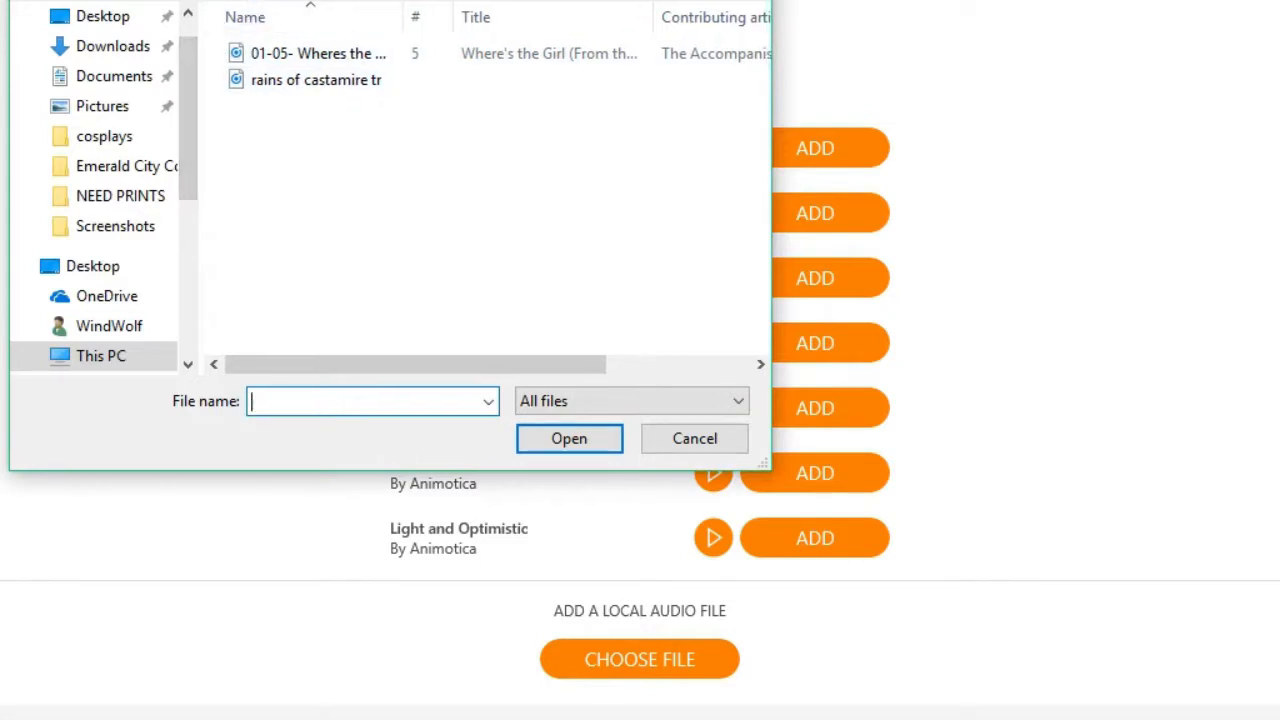
{"action": "left_click", "coordinate": [88, 47]}
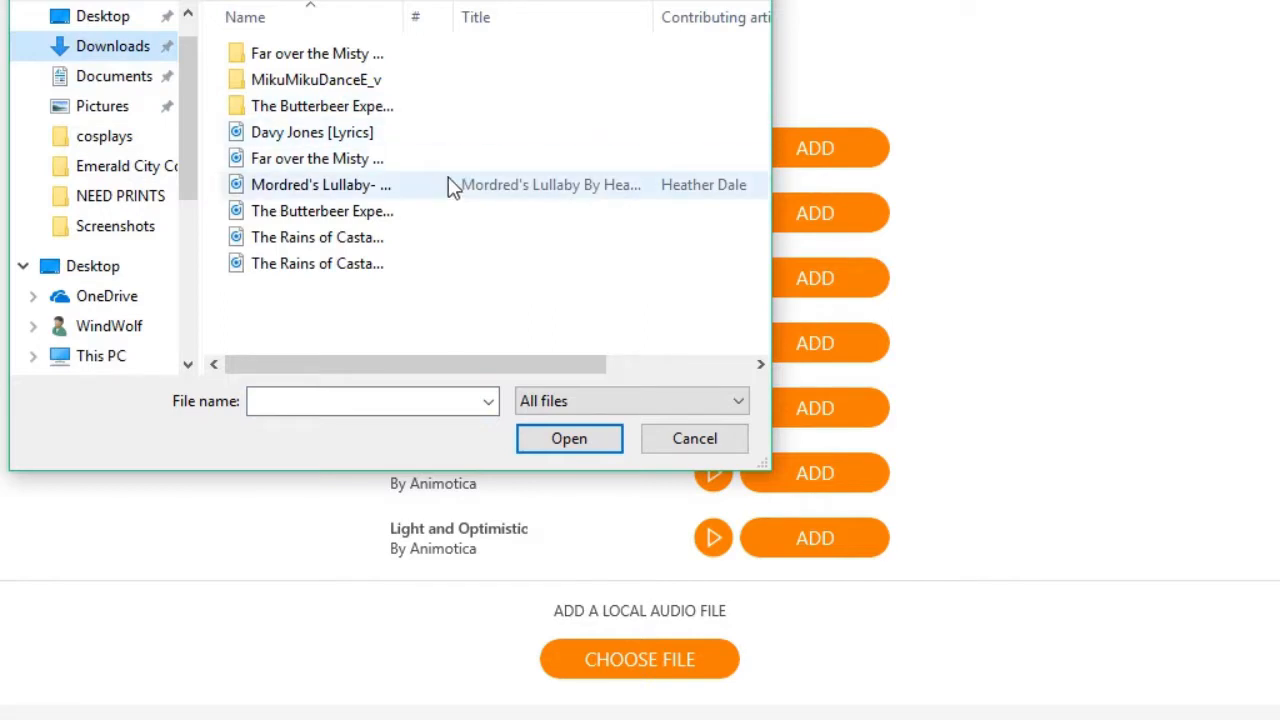
{"action": "left_click", "coordinate": [421, 220]}
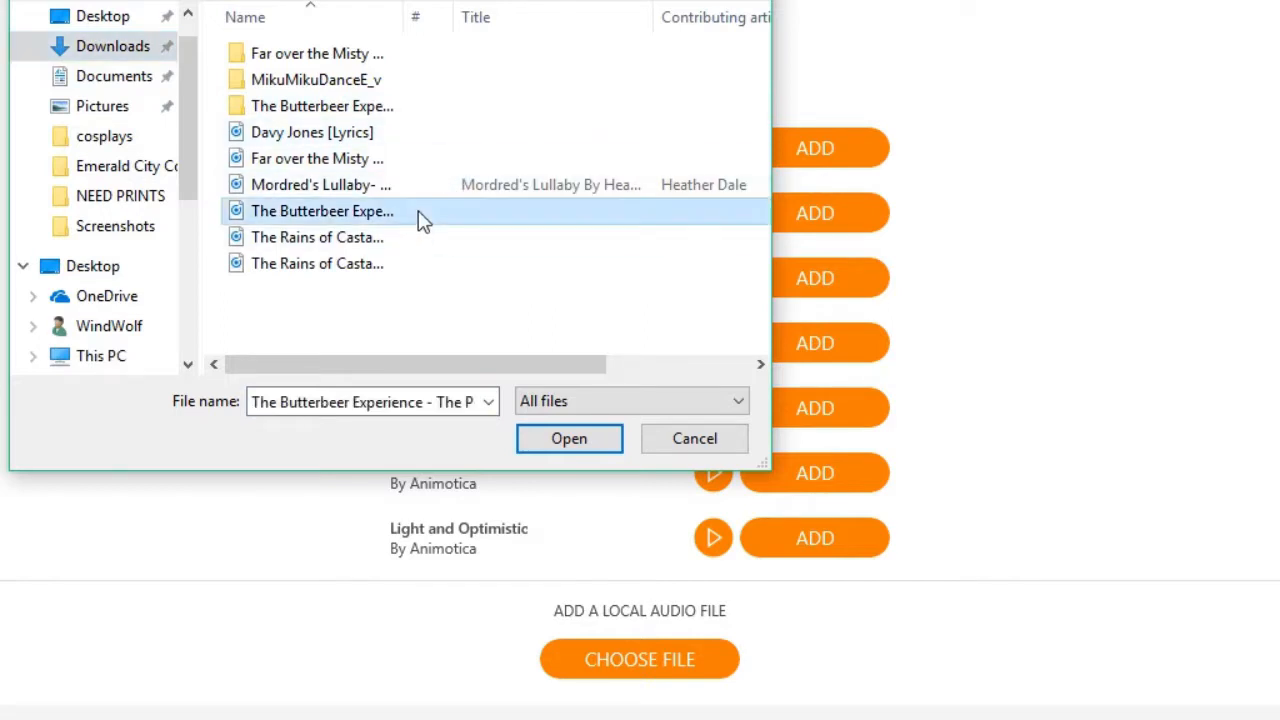
{"action": "left_click", "coordinate": [445, 163]}
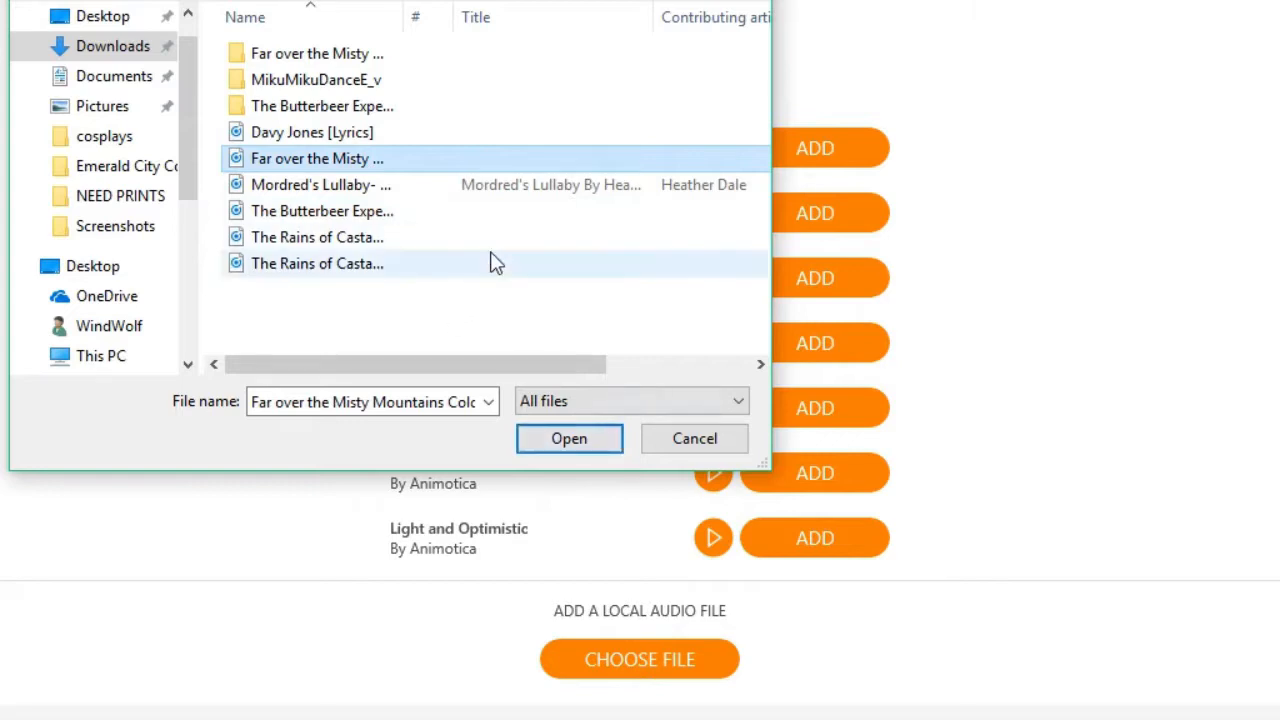
{"action": "left_click", "coordinate": [502, 190]}
{"action": "left_click", "coordinate": [566, 439]}
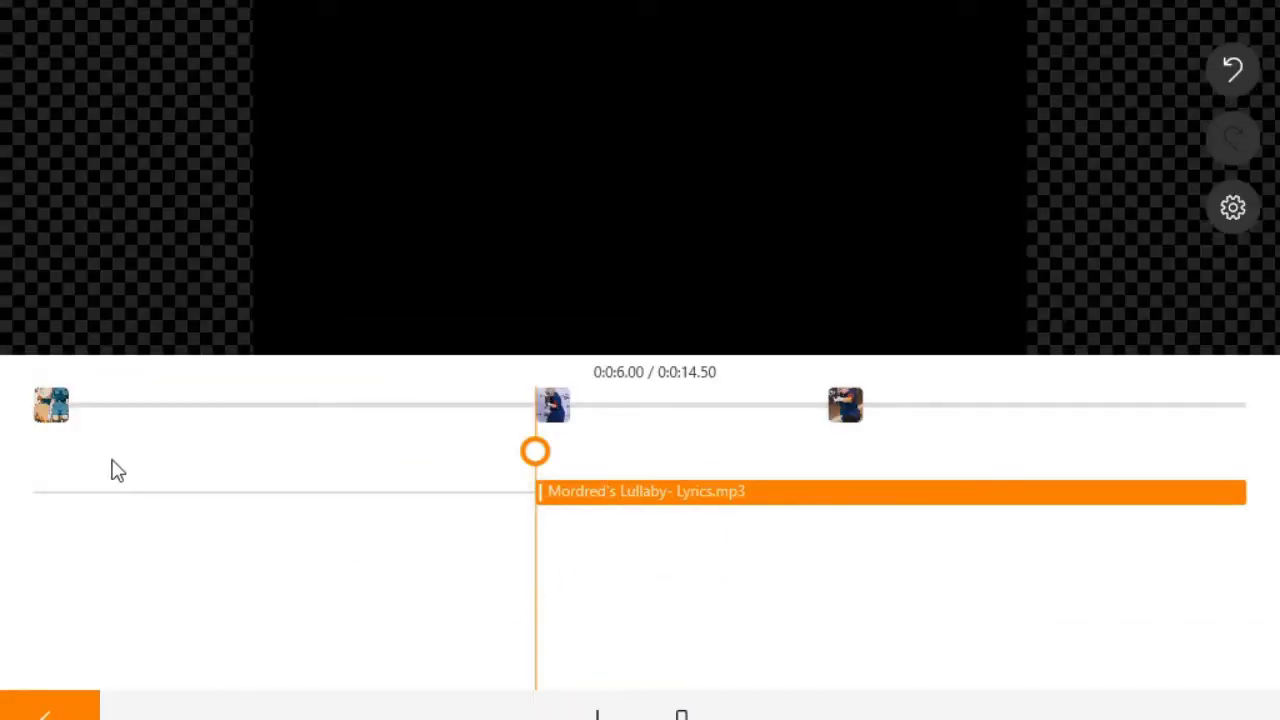
Step: Set the Mordred's Lullaby music to start at 0:00
{"action": "left_click", "coordinate": [45, 400]}
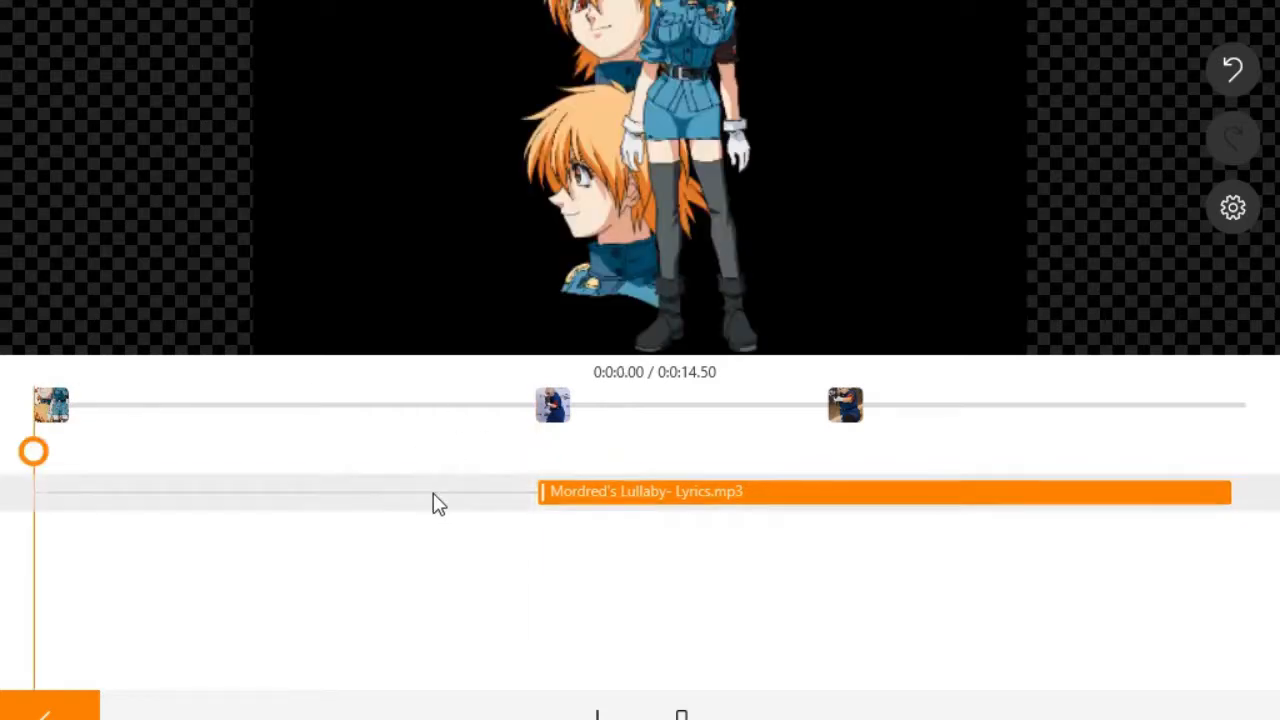
{"action": "left_click", "coordinate": [531, 497]}
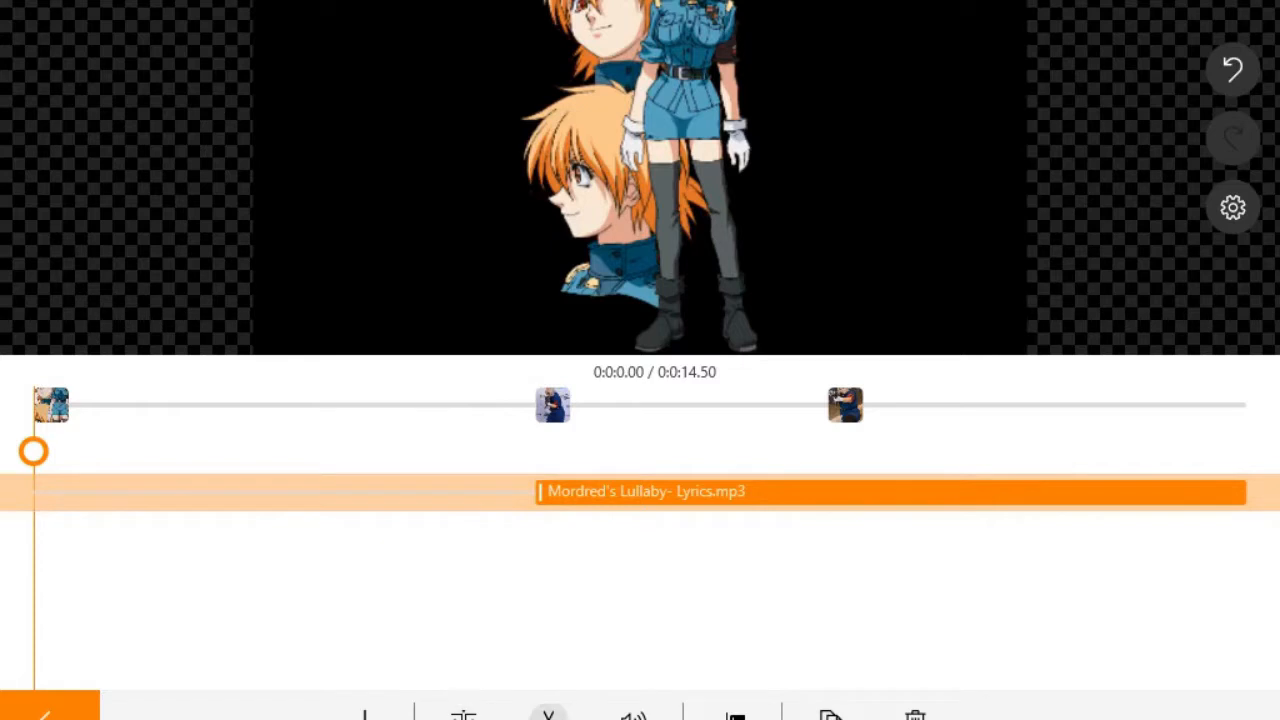
{"action": "left_click", "coordinate": [735, 714]}
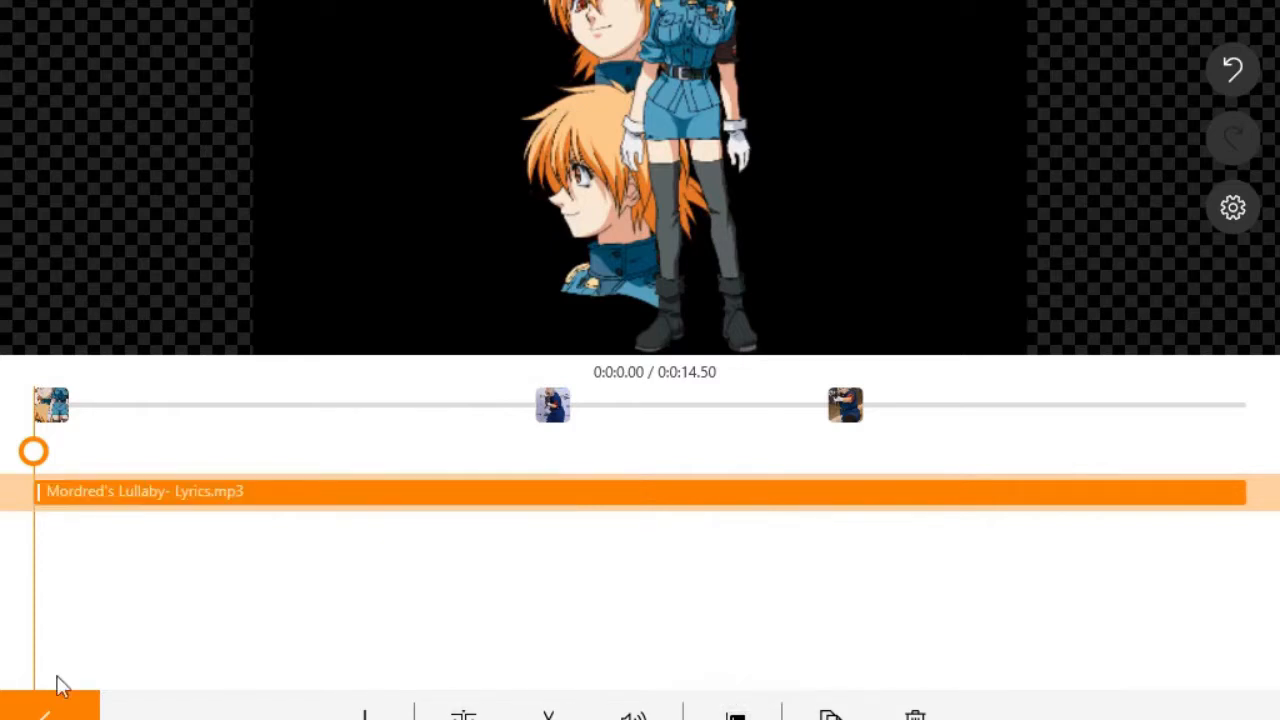
{"action": "left_click", "coordinate": [45, 714]}
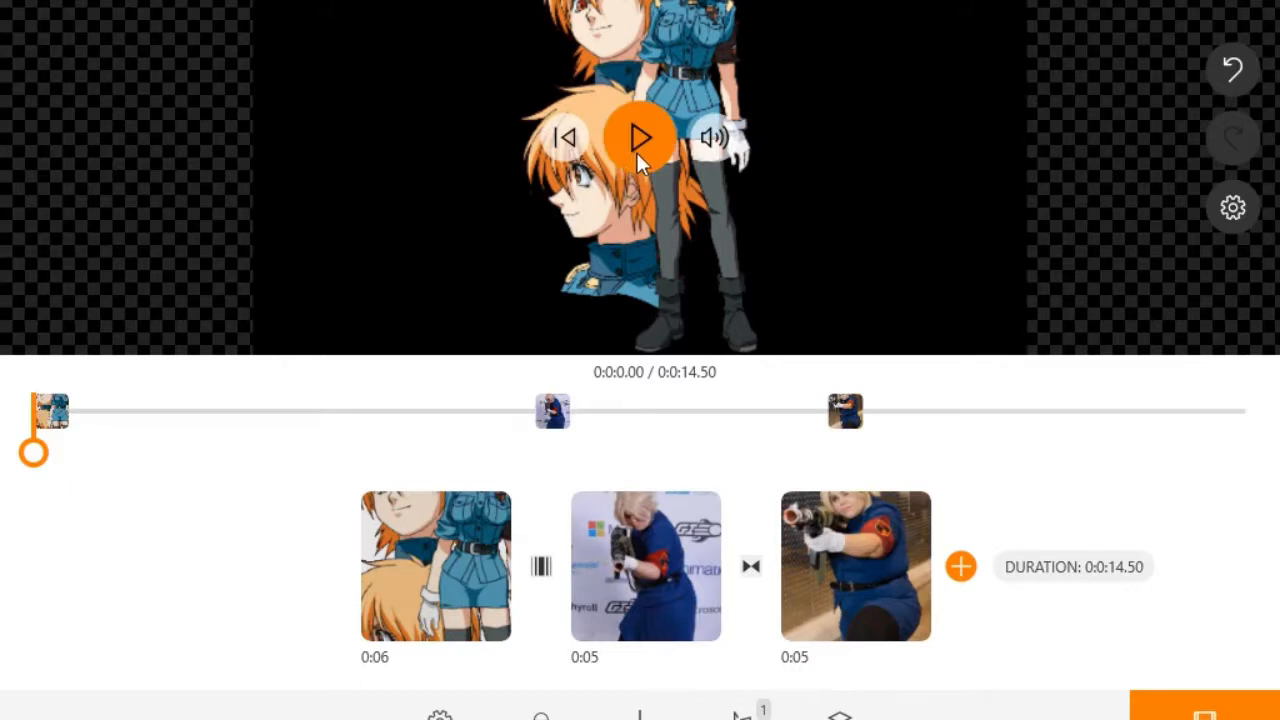
Step: Play the 14.50-second project preview, then select the anime image clip
{"action": "left_click", "coordinate": [639, 143]}
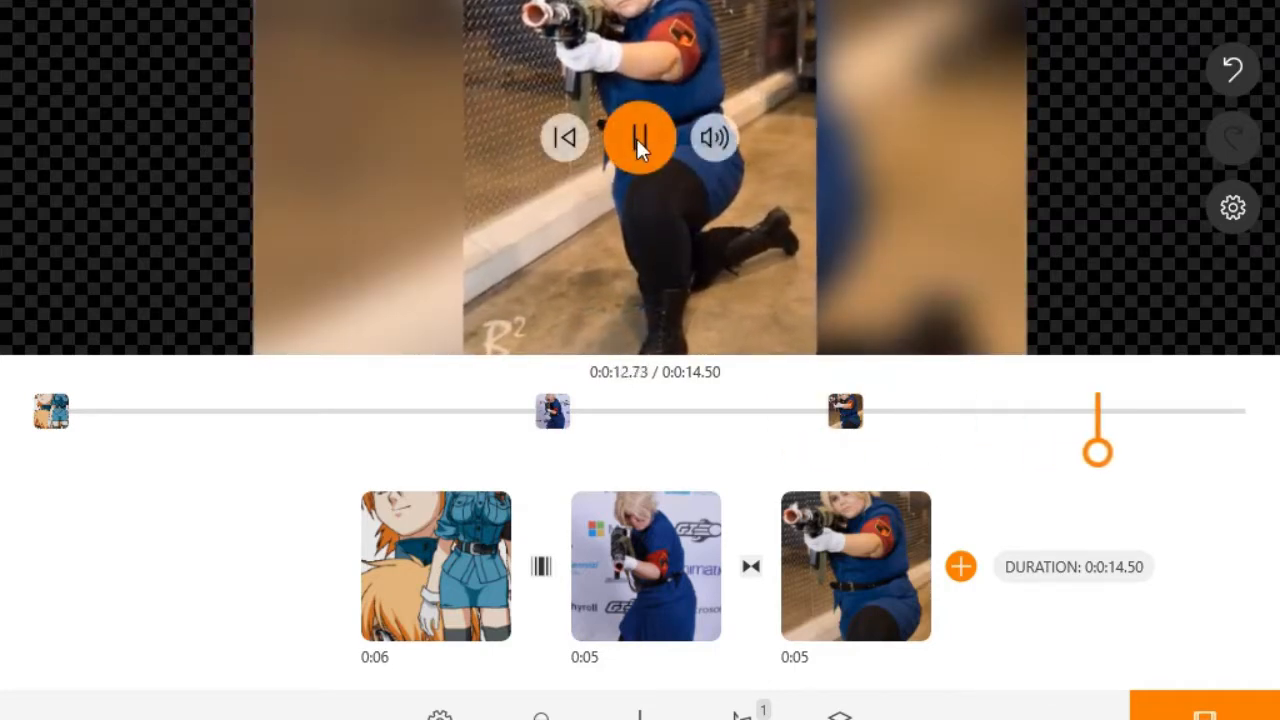
{"action": "left_click", "coordinate": [638, 136]}
{"action": "left_click", "coordinate": [432, 583]}
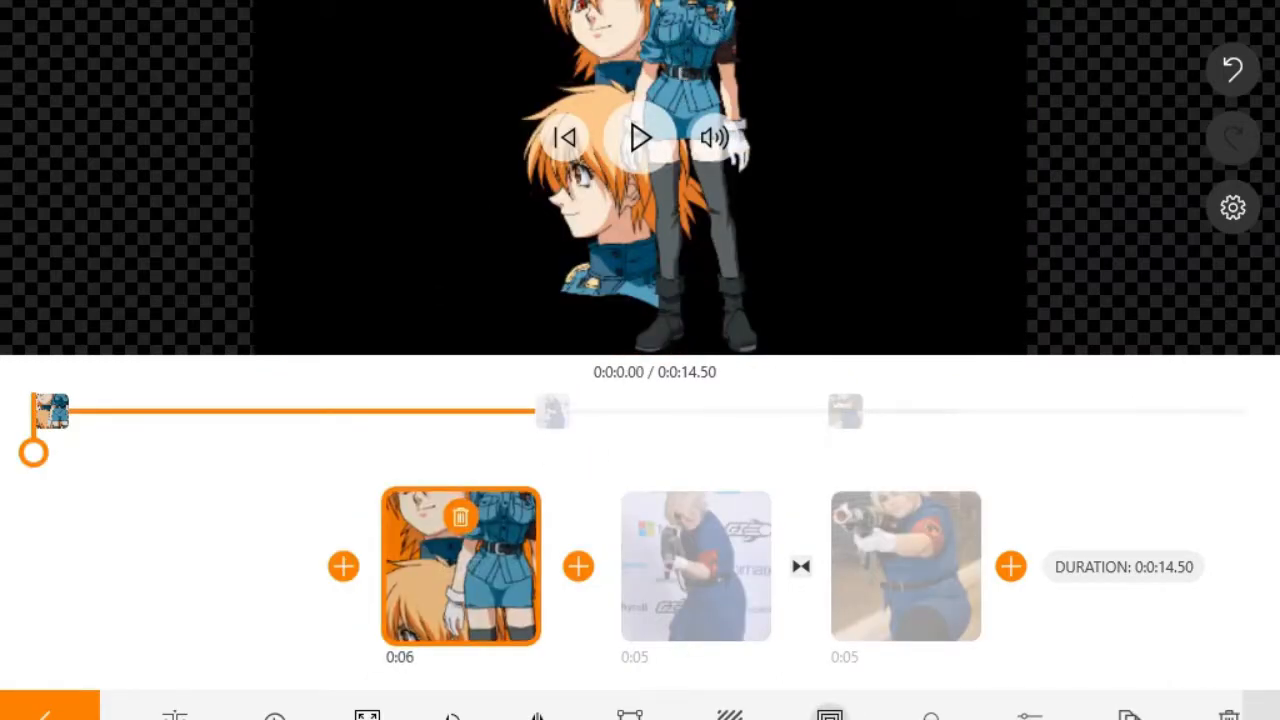
Step: Give the anime image a Ken Burns effect: smaller start scale on the left, larger end scale on the right
{"action": "left_click", "coordinate": [830, 712]}
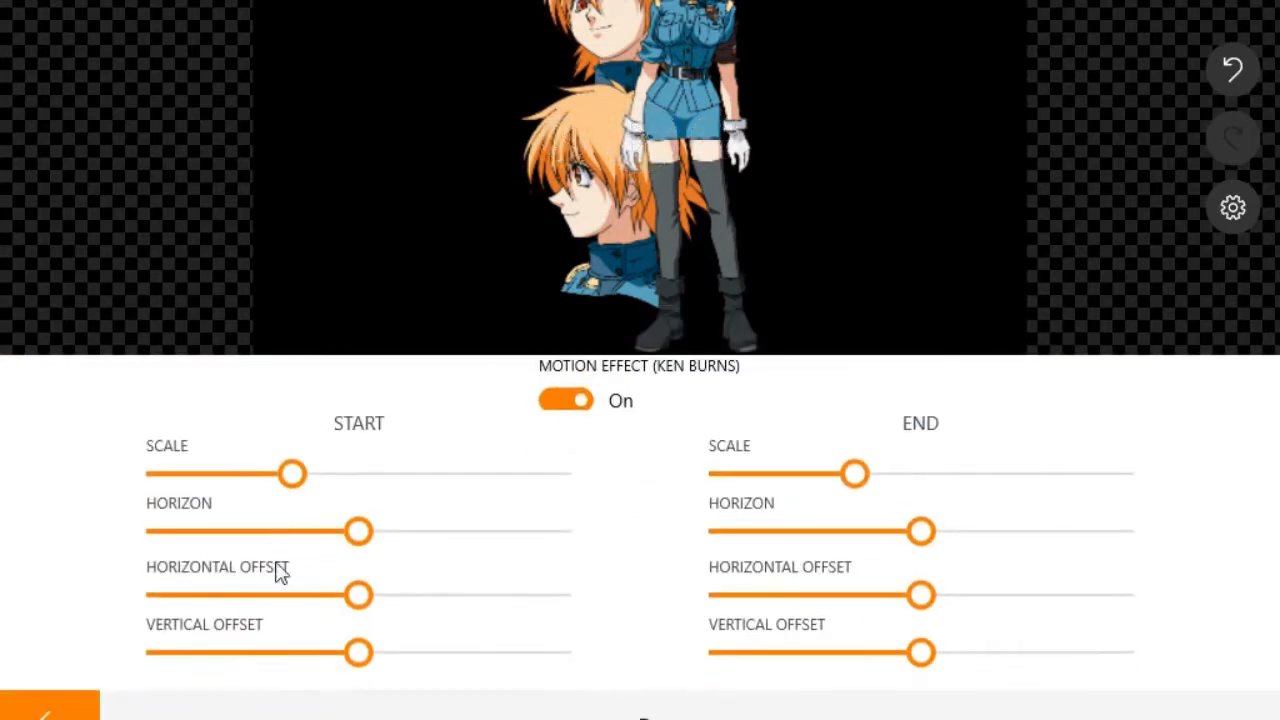
{"action": "left_click_drag", "start_coordinate": [294, 478], "coordinate": [229, 510]}
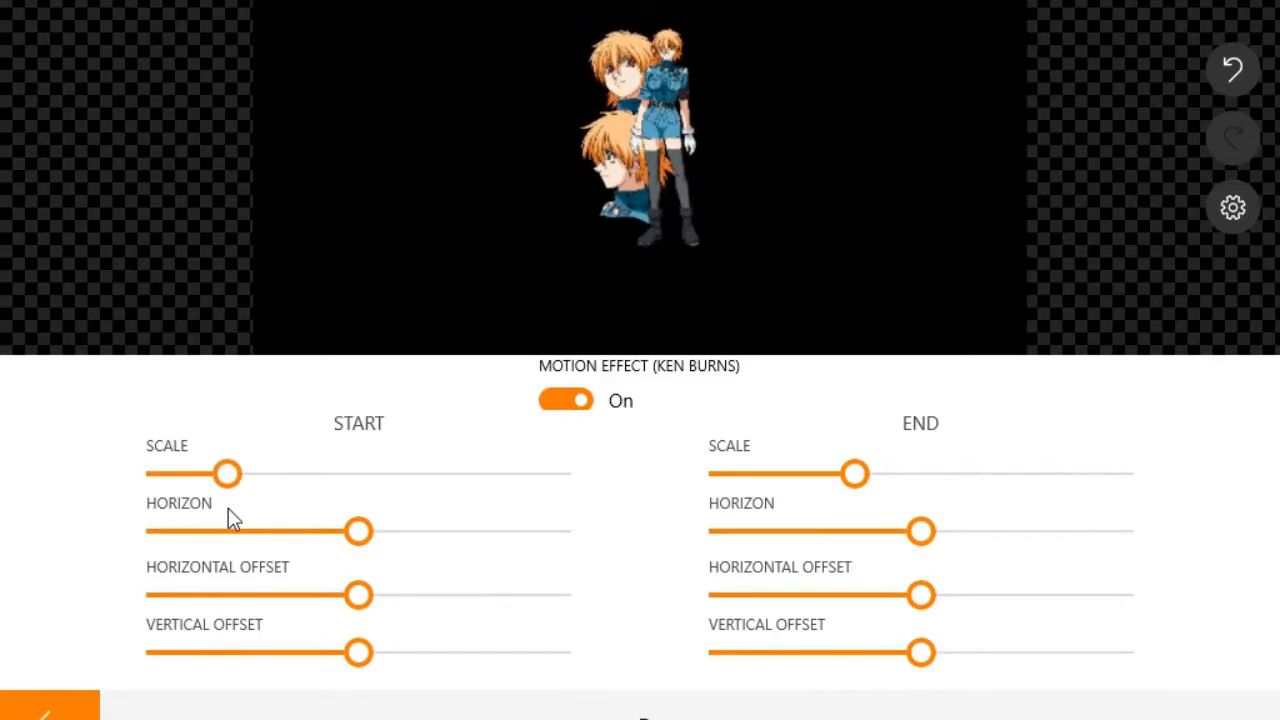
{"action": "left_click_drag", "start_coordinate": [857, 478], "coordinate": [855, 510]}
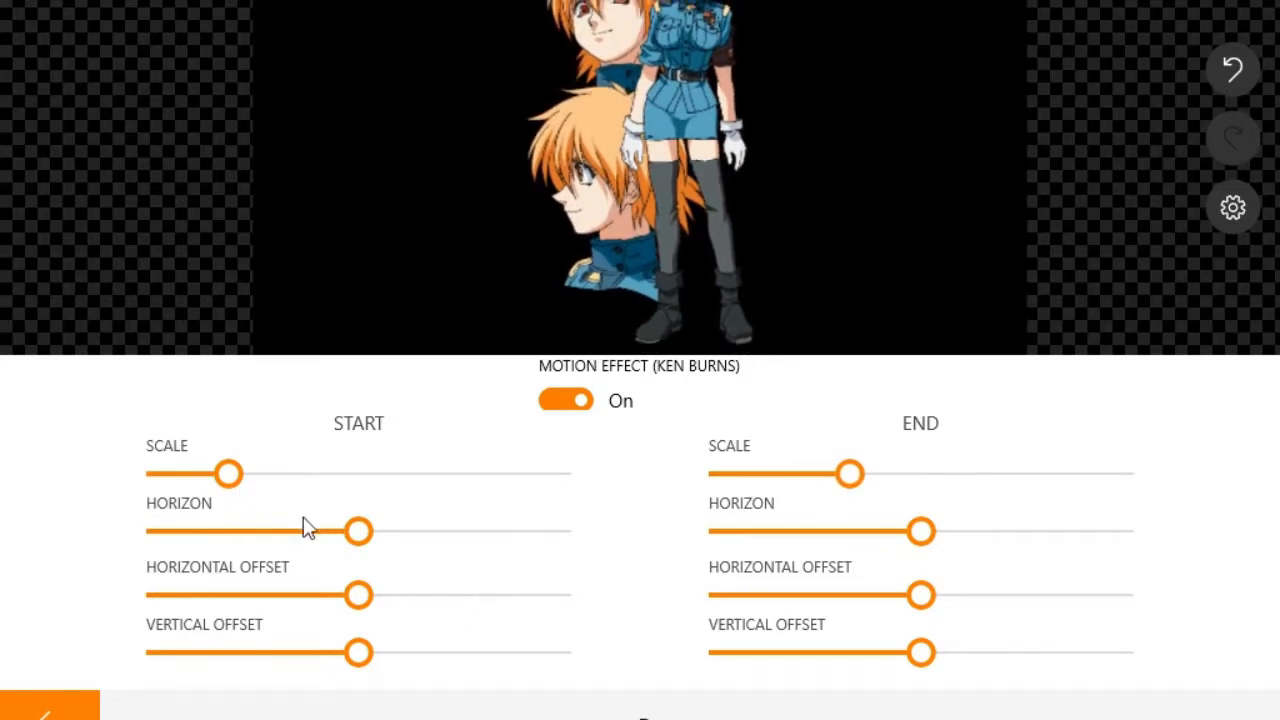
{"action": "left_click_drag", "start_coordinate": [349, 526], "coordinate": [349, 524]}
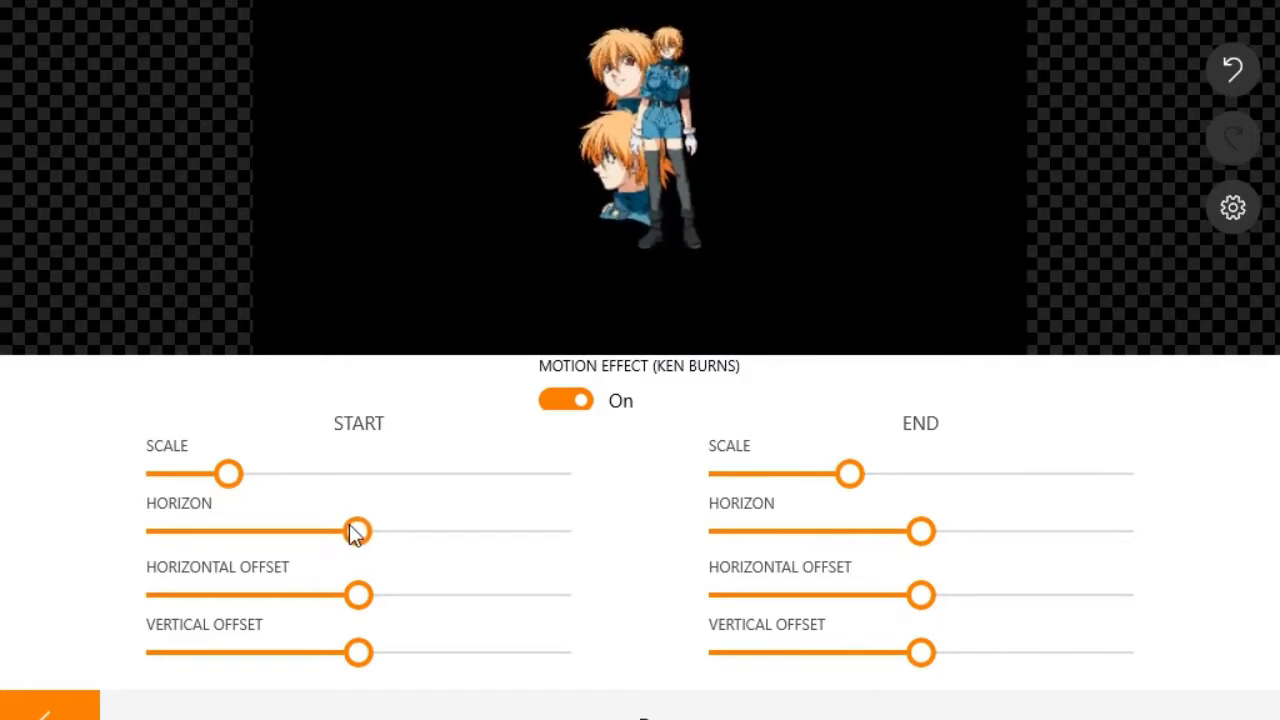
{"action": "left_click_drag", "start_coordinate": [365, 603], "coordinate": [256, 625]}
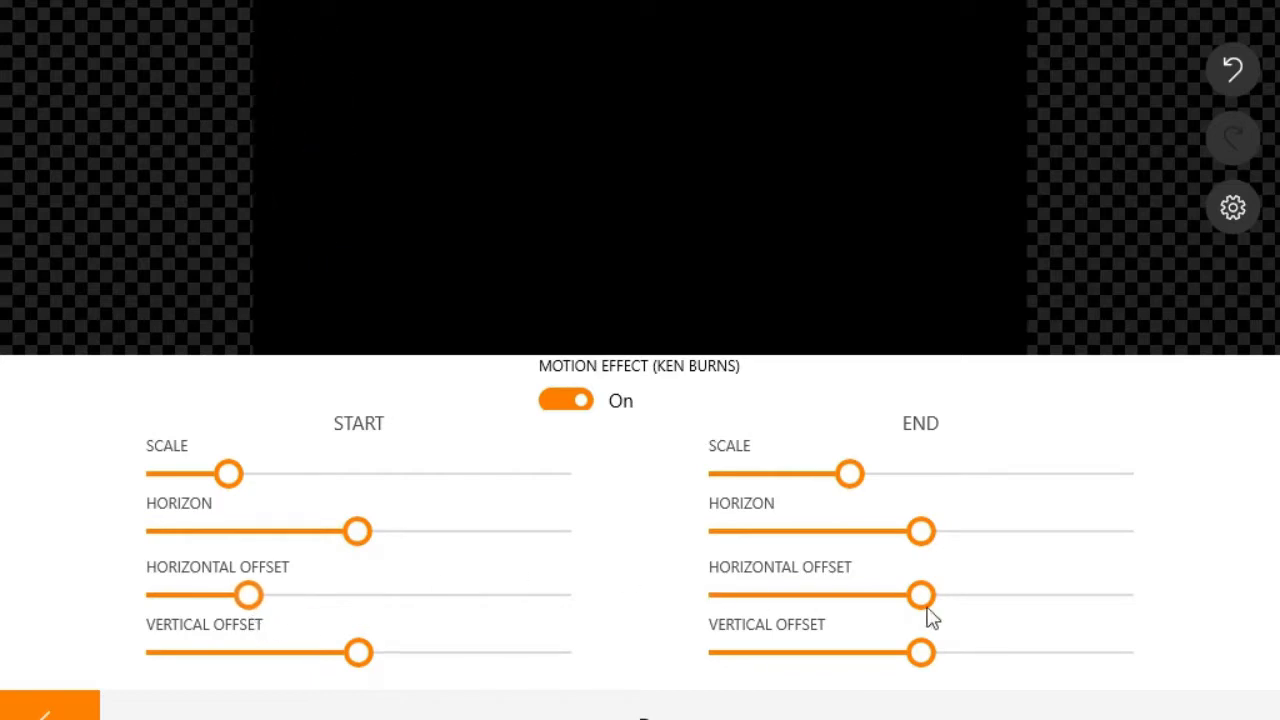
{"action": "left_click_drag", "start_coordinate": [918, 608], "coordinate": [1034, 594]}
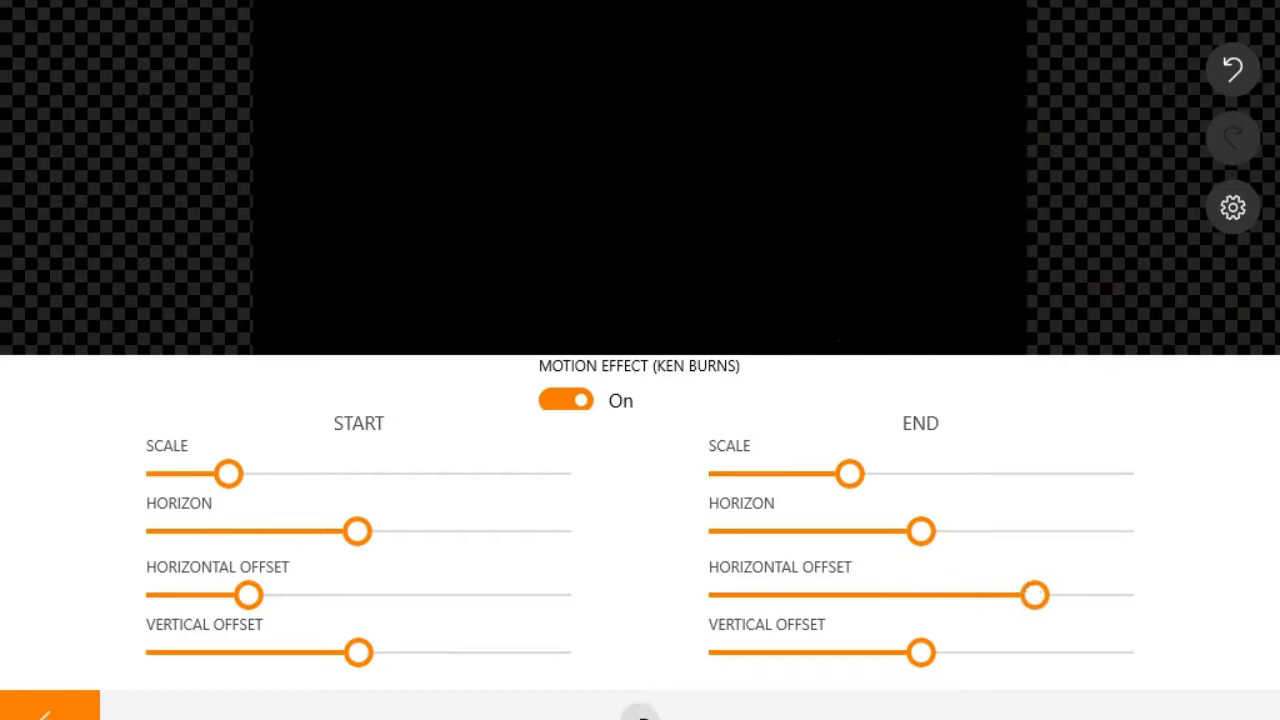
{"action": "left_click", "coordinate": [46, 716]}
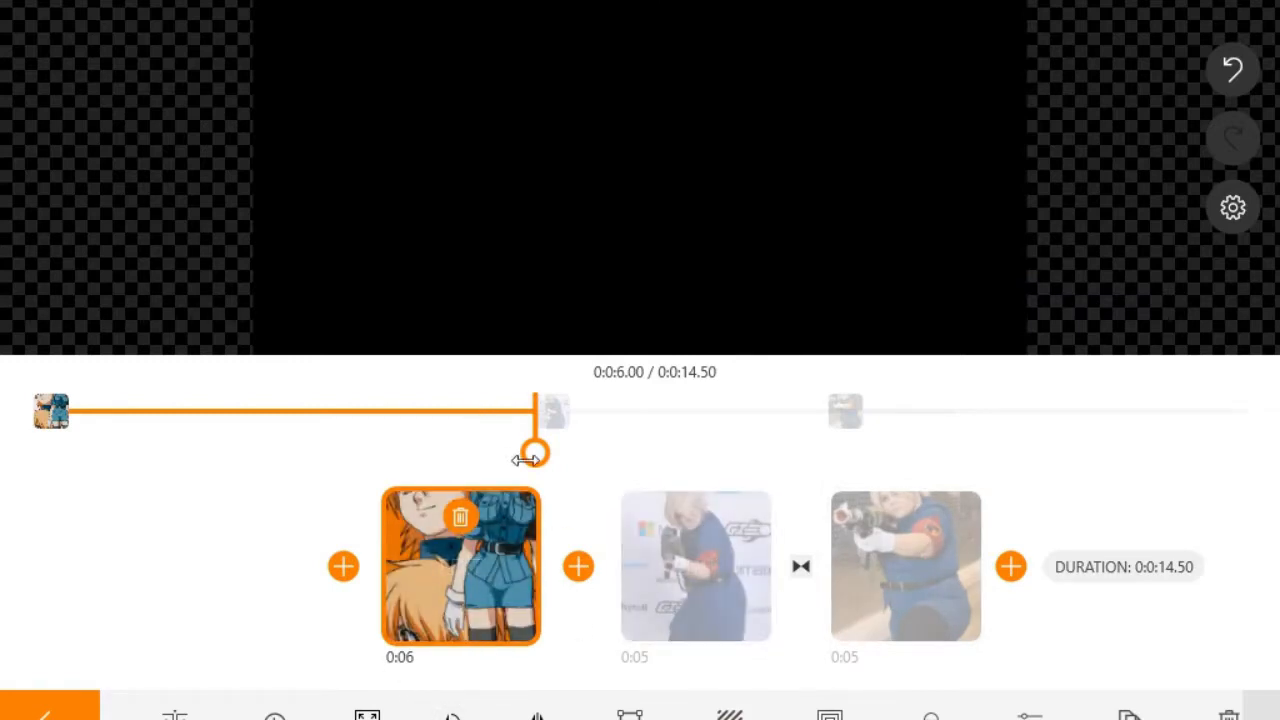
Step: Preview the anime image's Ken Burns motion from the start of the video
{"action": "mouse_move", "coordinate": [553, 178]}
{"action": "left_click", "coordinate": [562, 140]}
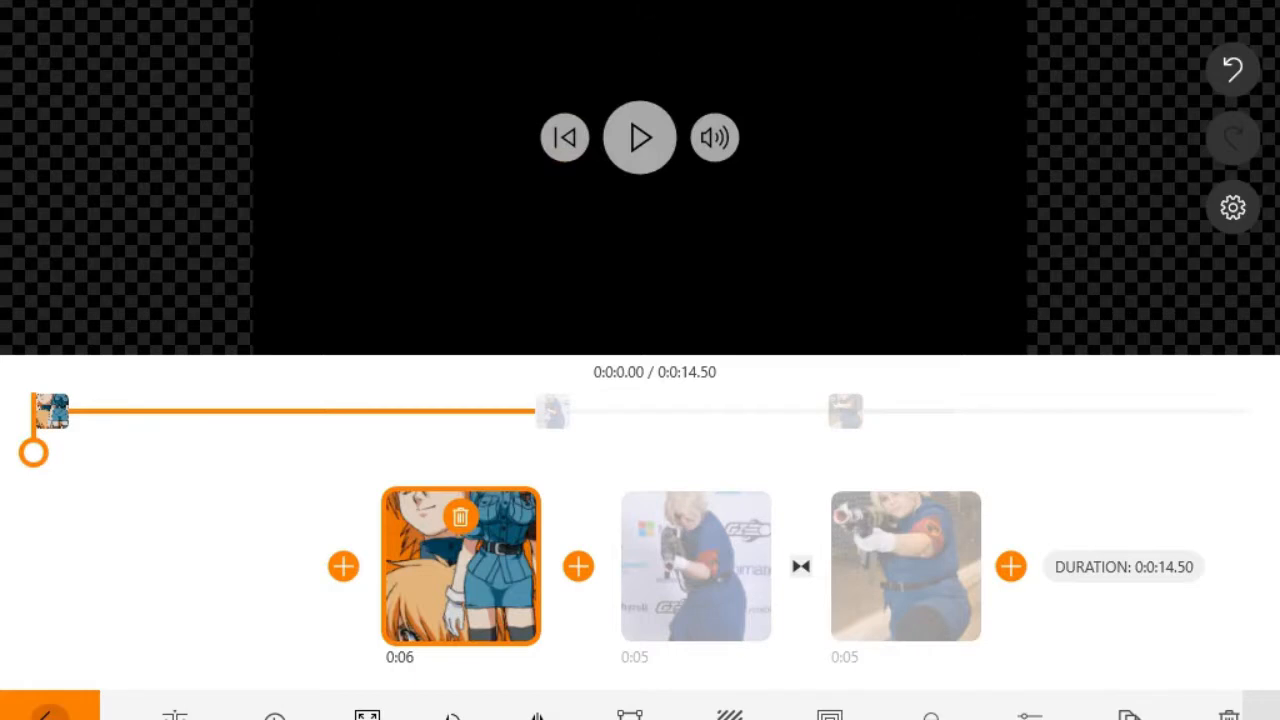
{"action": "left_click", "coordinate": [49, 714]}
{"action": "left_click", "coordinate": [654, 141]}
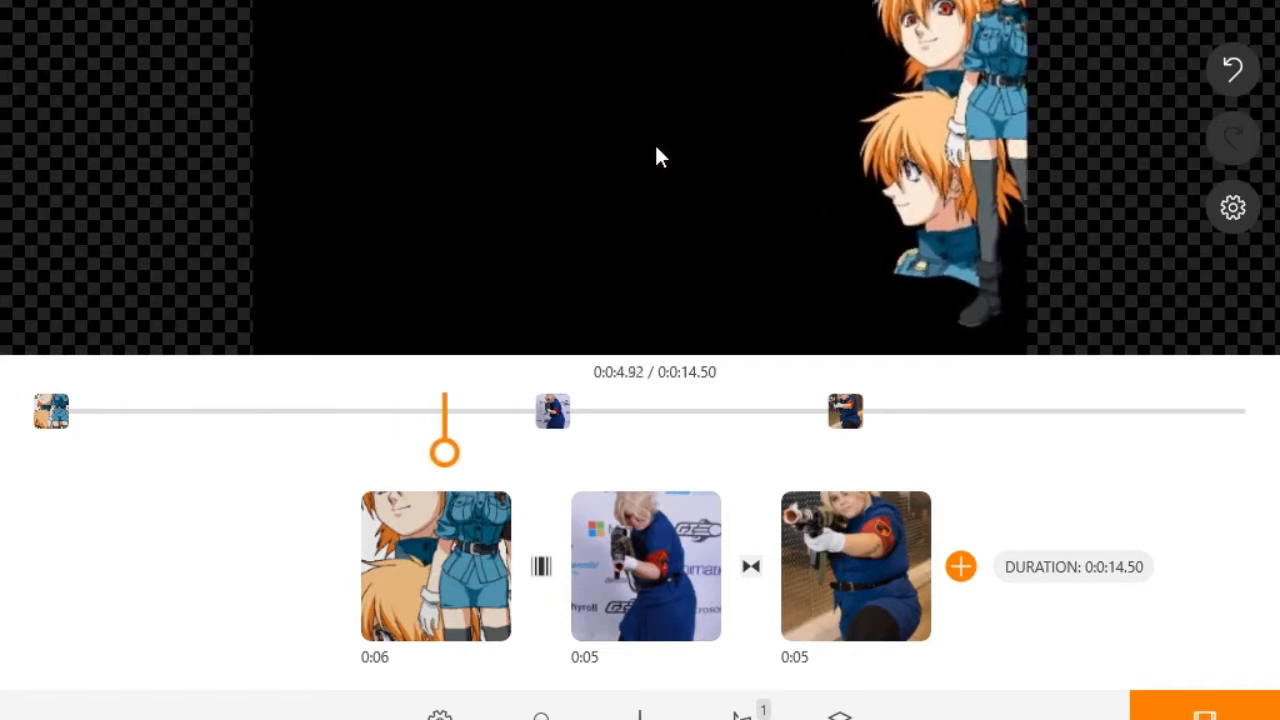
{"action": "left_click", "coordinate": [652, 150]}
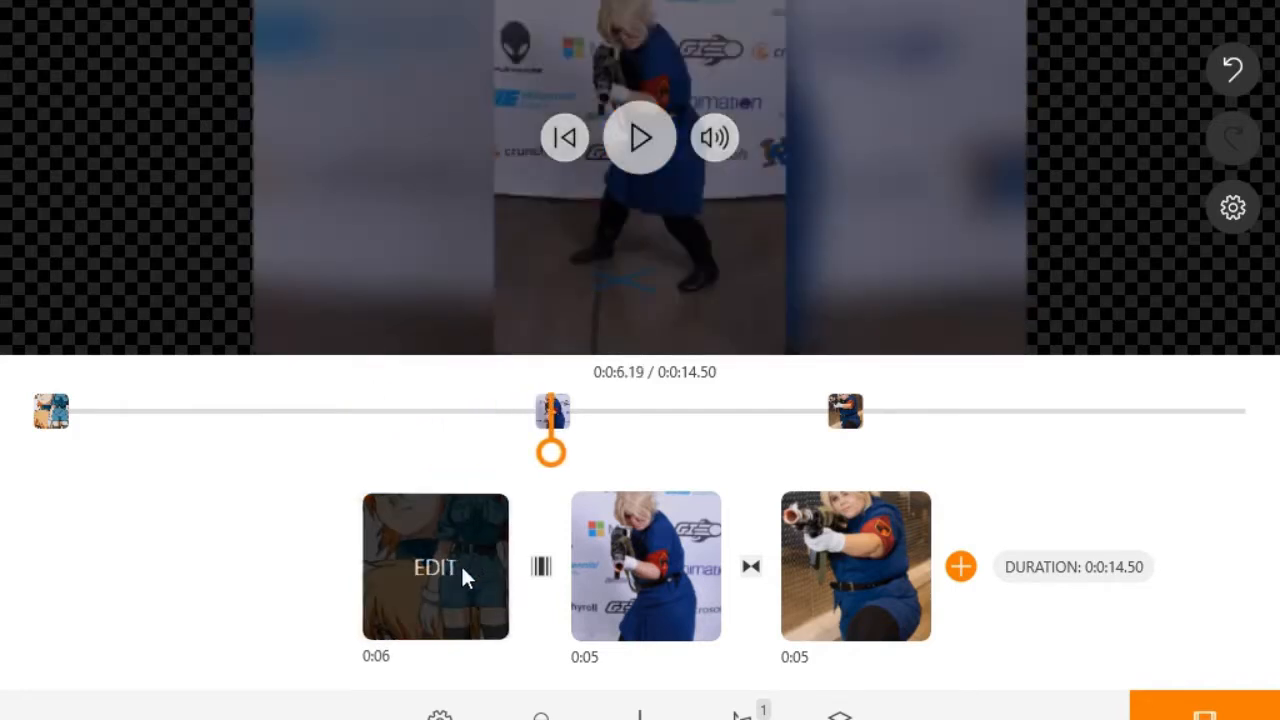
Step: Set the anime image's duration to 8 seconds and play the 16.50-second video from the start
{"action": "left_click", "coordinate": [461, 564]}
{"action": "left_click", "coordinate": [275, 712]}
{"action": "left_click", "coordinate": [596, 582]}
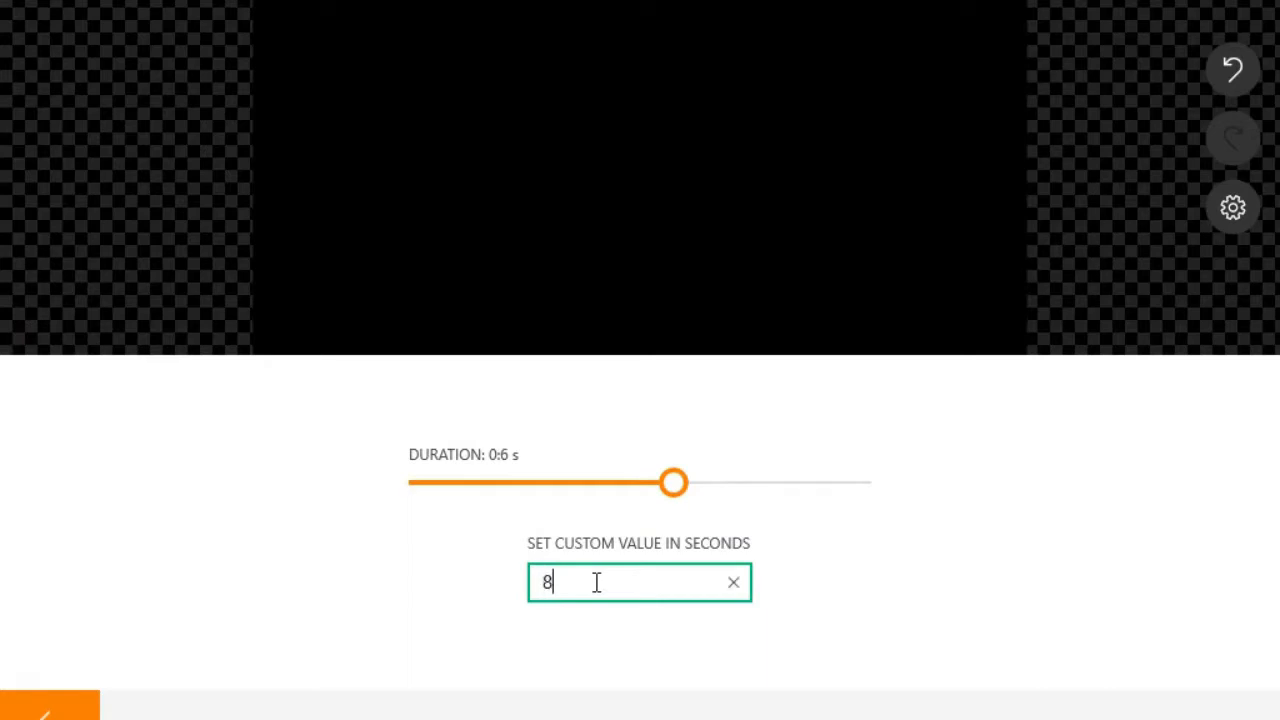
{"action": "type", "text": "8"}
{"action": "left_click", "coordinate": [88, 705]}
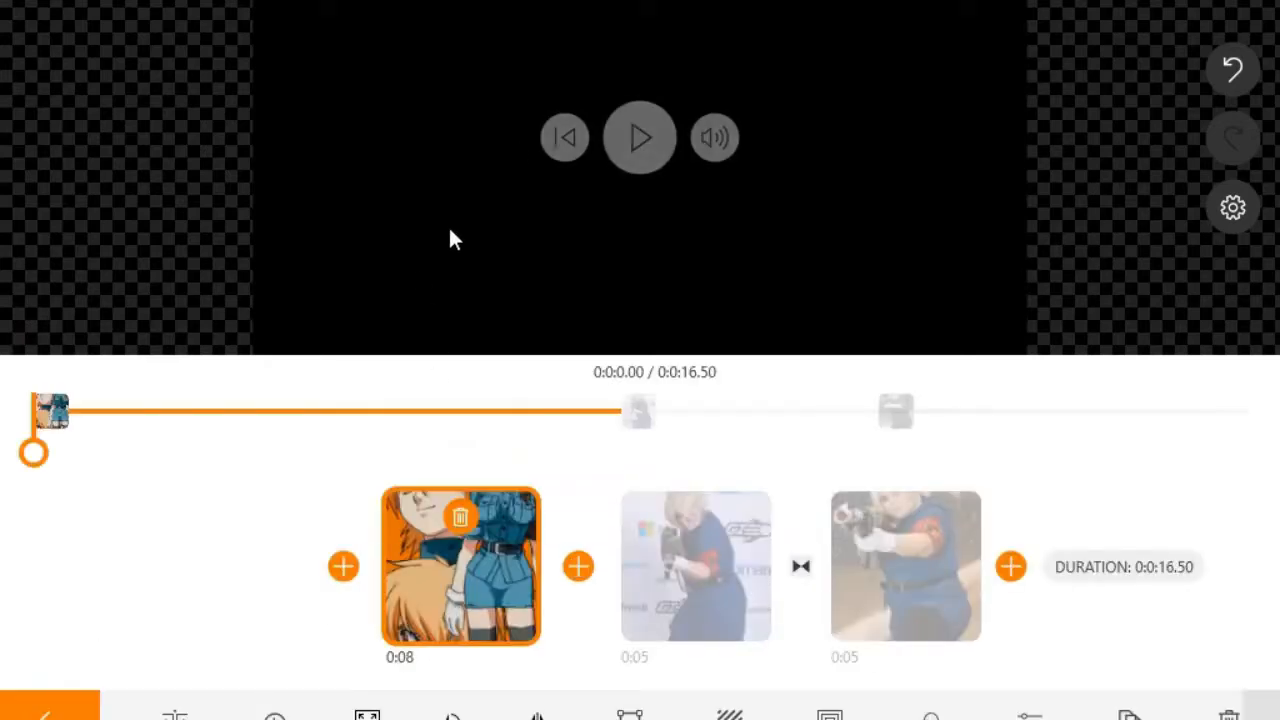
{"action": "left_click", "coordinate": [50, 713]}
{"action": "left_click", "coordinate": [631, 129]}
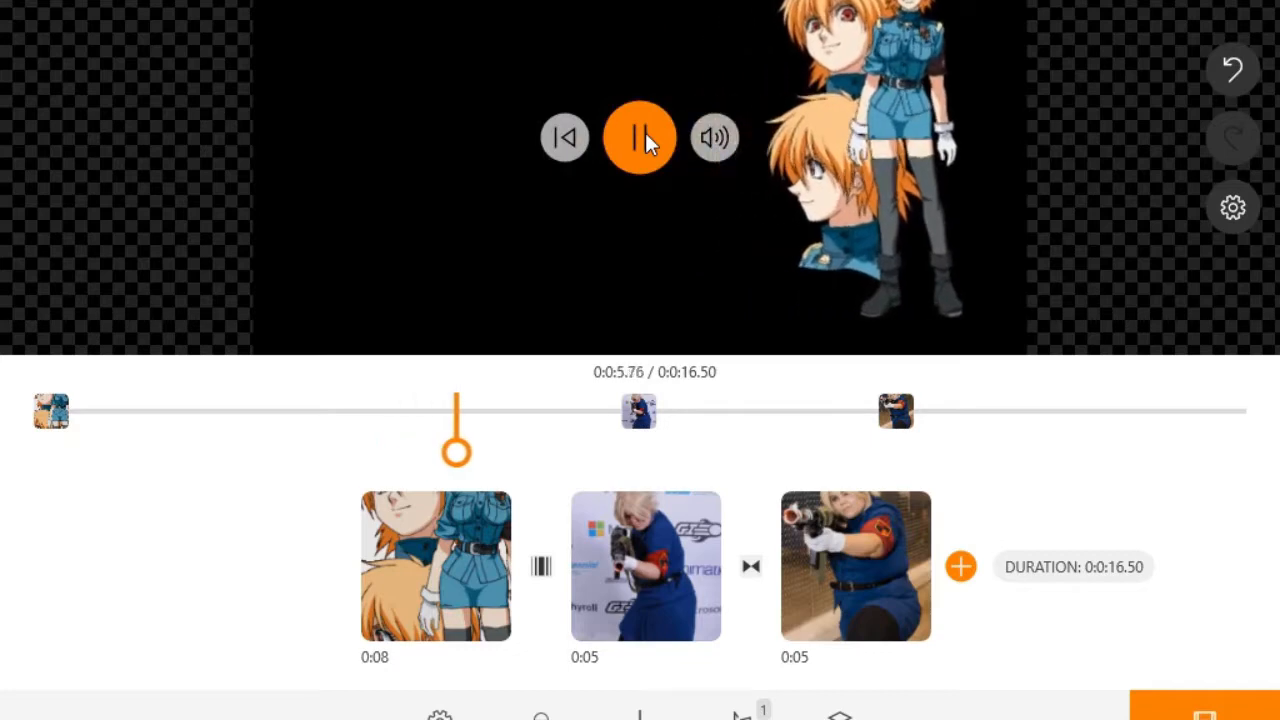
{"action": "mouse_move", "coordinate": [645, 142]}
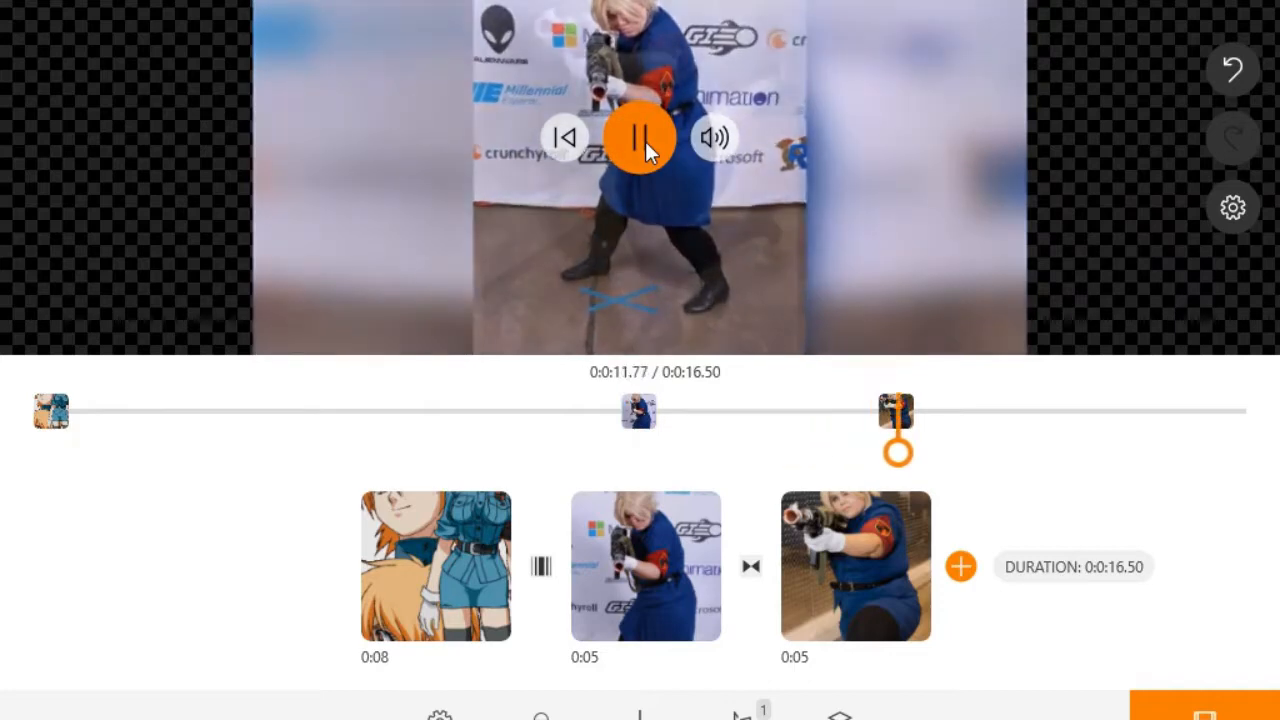
Step: Set the middle cosplay clip's duration to 7 seconds
{"action": "left_click", "coordinate": [645, 141]}
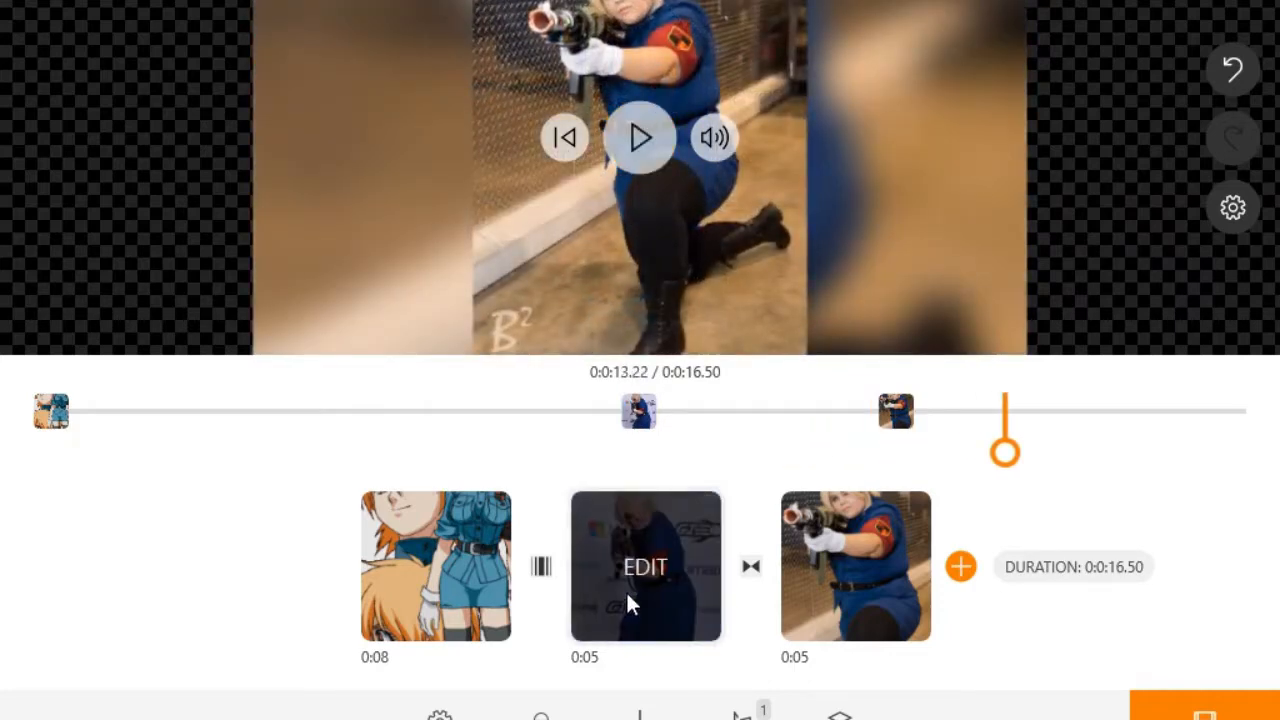
{"action": "left_click", "coordinate": [626, 591]}
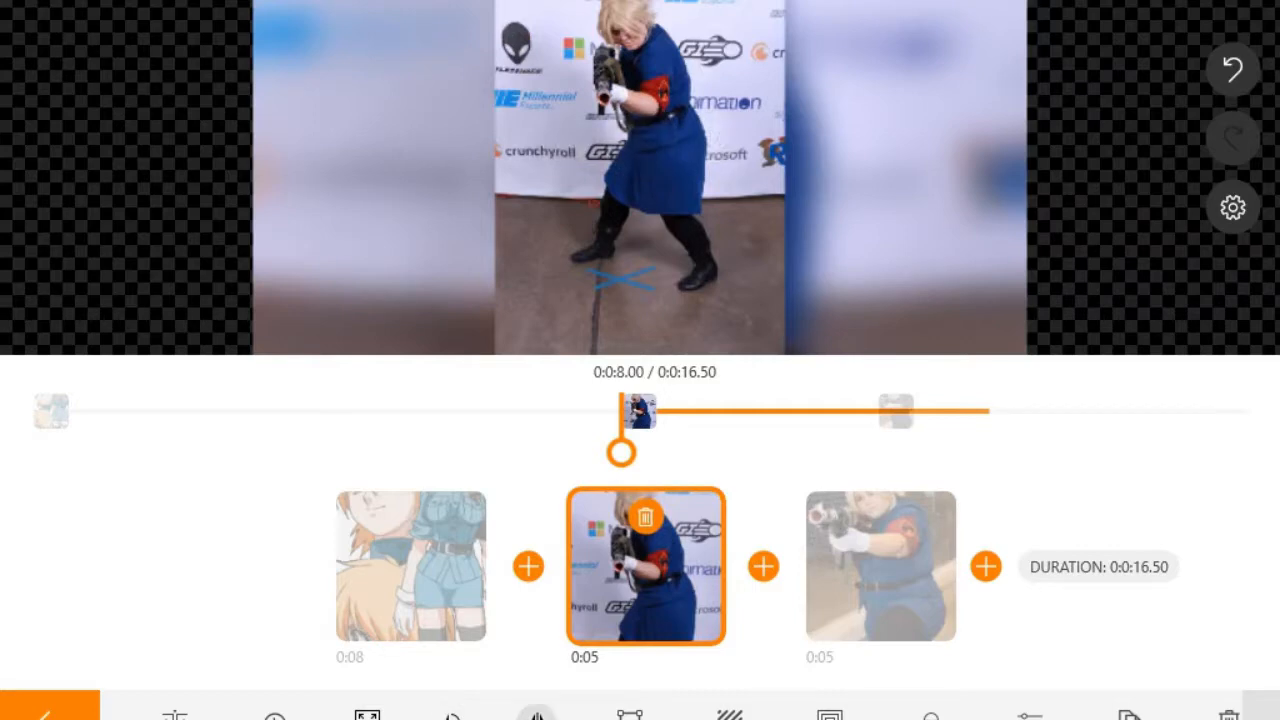
{"action": "left_click", "coordinate": [274, 714]}
{"action": "left_click", "coordinate": [593, 586]}
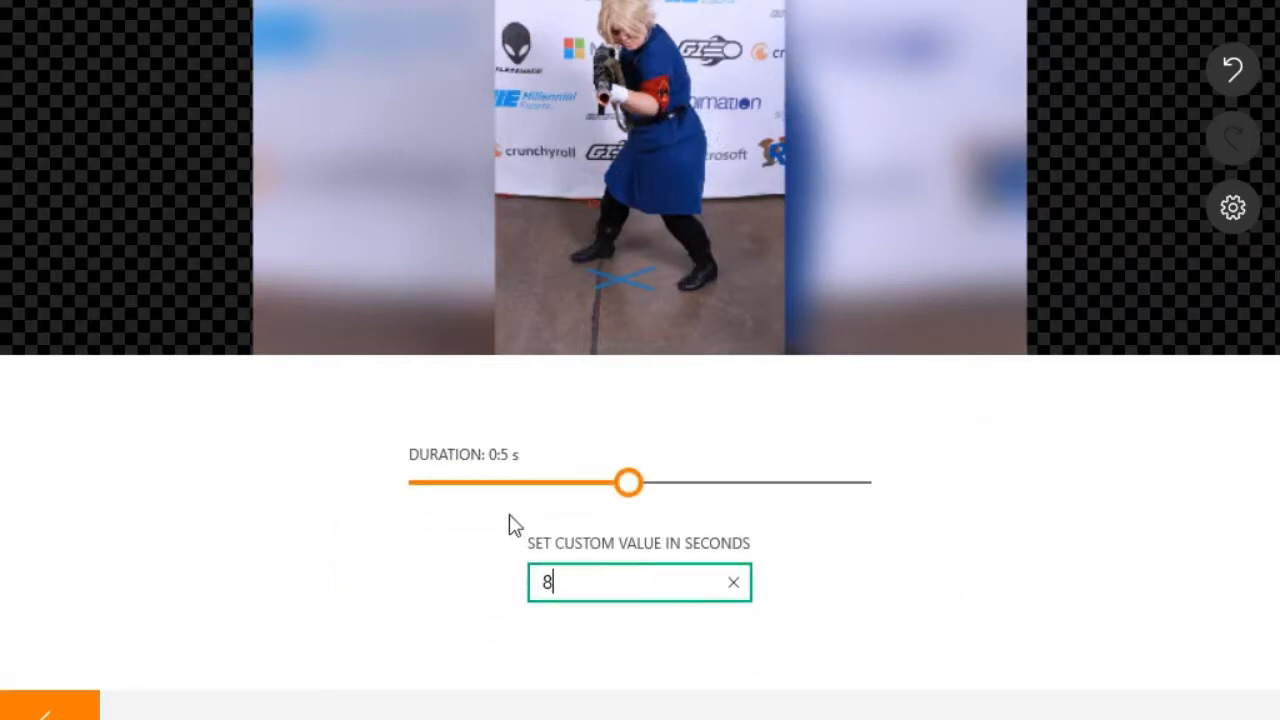
{"action": "left_click", "coordinate": [88, 712]}
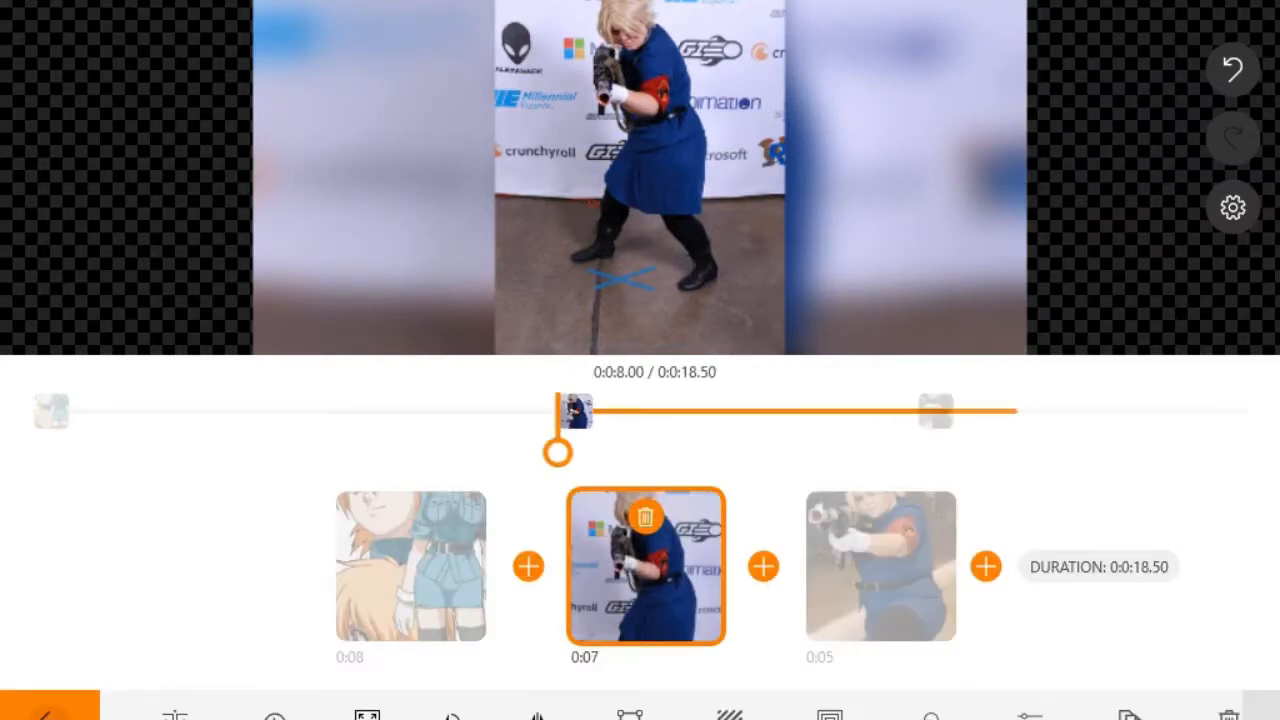
Step: Apply a longer Fade White transition between the cosplay clips and rewind the preview
{"action": "left_click", "coordinate": [700, 545]}
{"action": "left_click", "coordinate": [757, 575]}
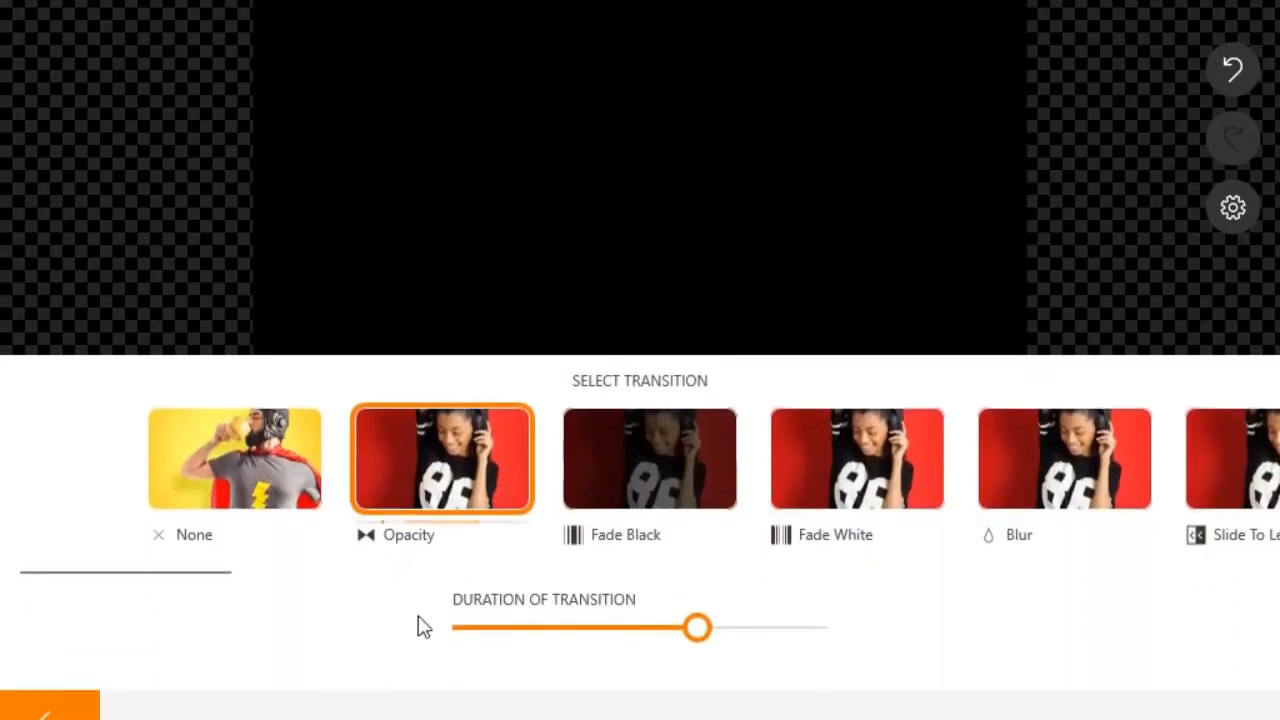
{"action": "left_click", "coordinate": [812, 556]}
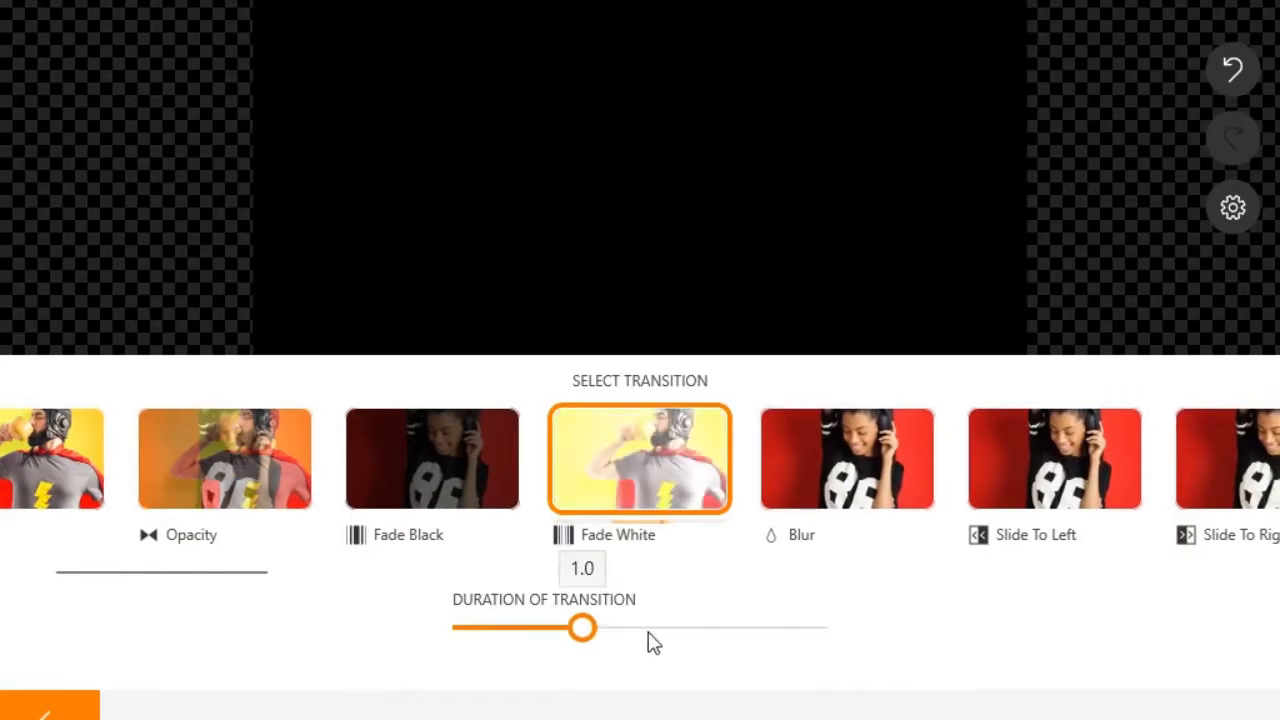
{"action": "left_click_drag", "start_coordinate": [583, 627], "coordinate": [698, 627]}
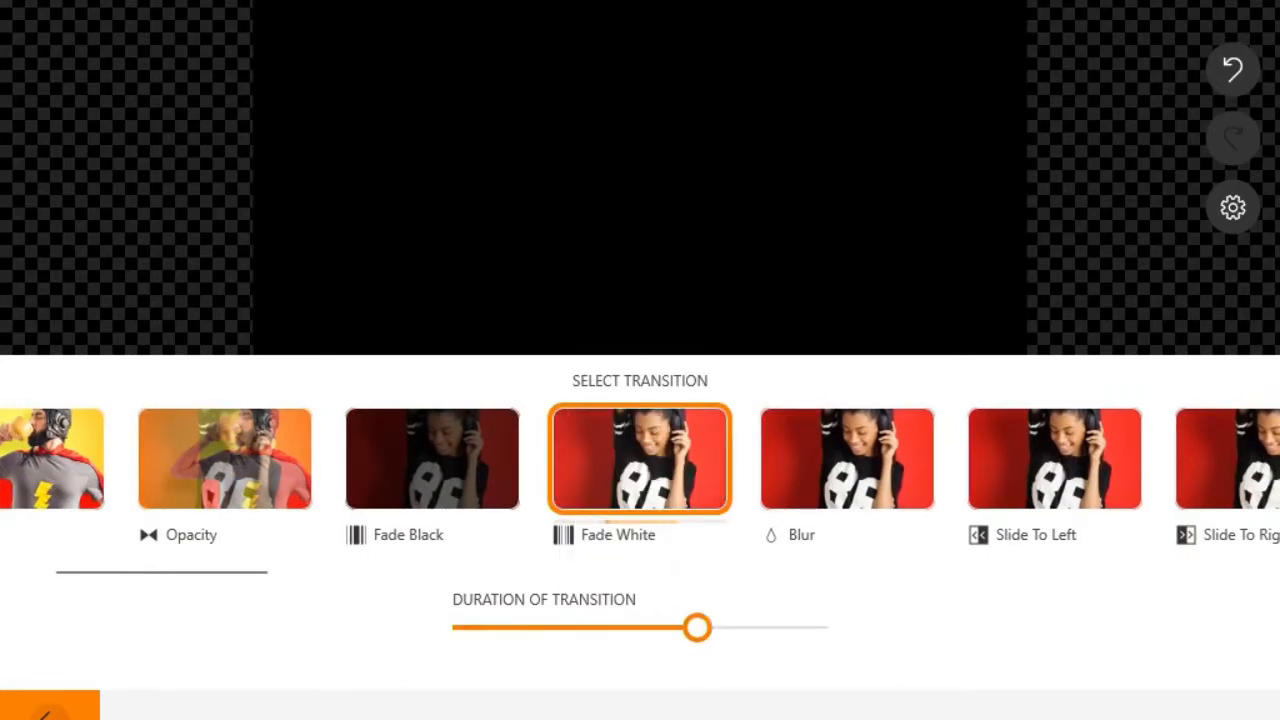
{"action": "left_click", "coordinate": [48, 715]}
{"action": "left_click", "coordinate": [587, 145]}
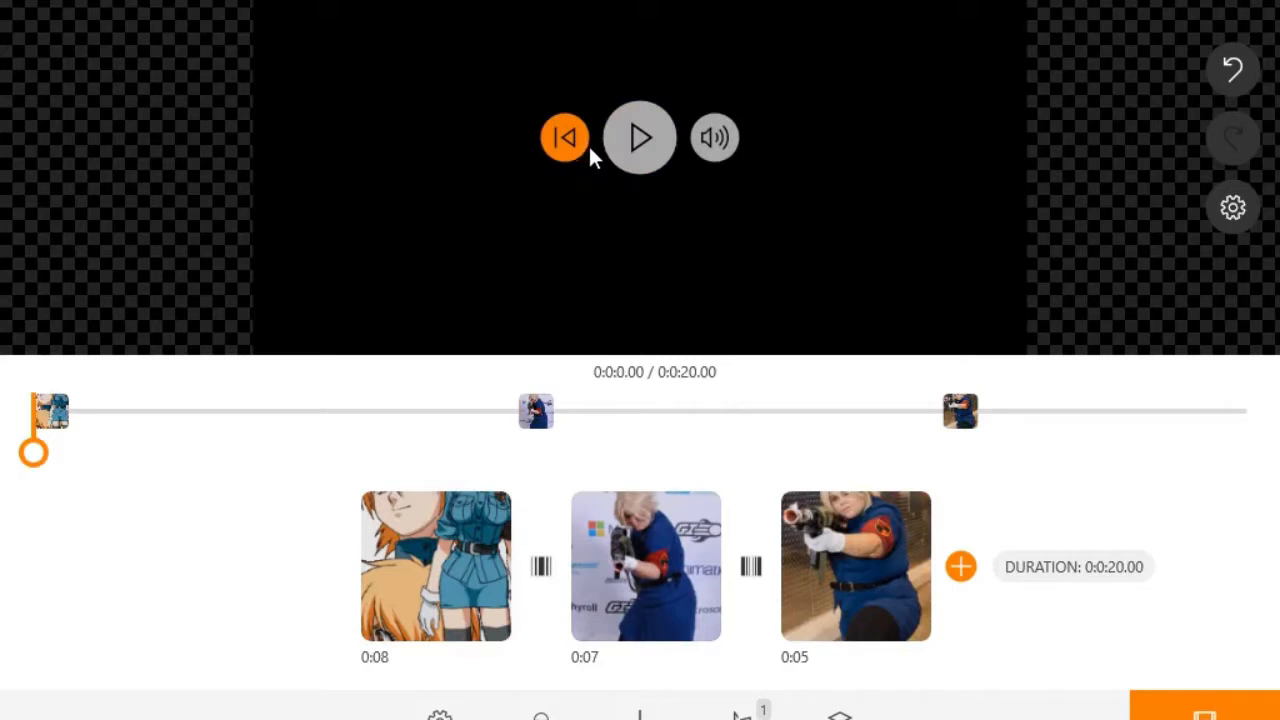
Step: Play the 20-second project, pause during the middle clip, and select the middle cosplay clip
{"action": "left_click", "coordinate": [636, 157]}
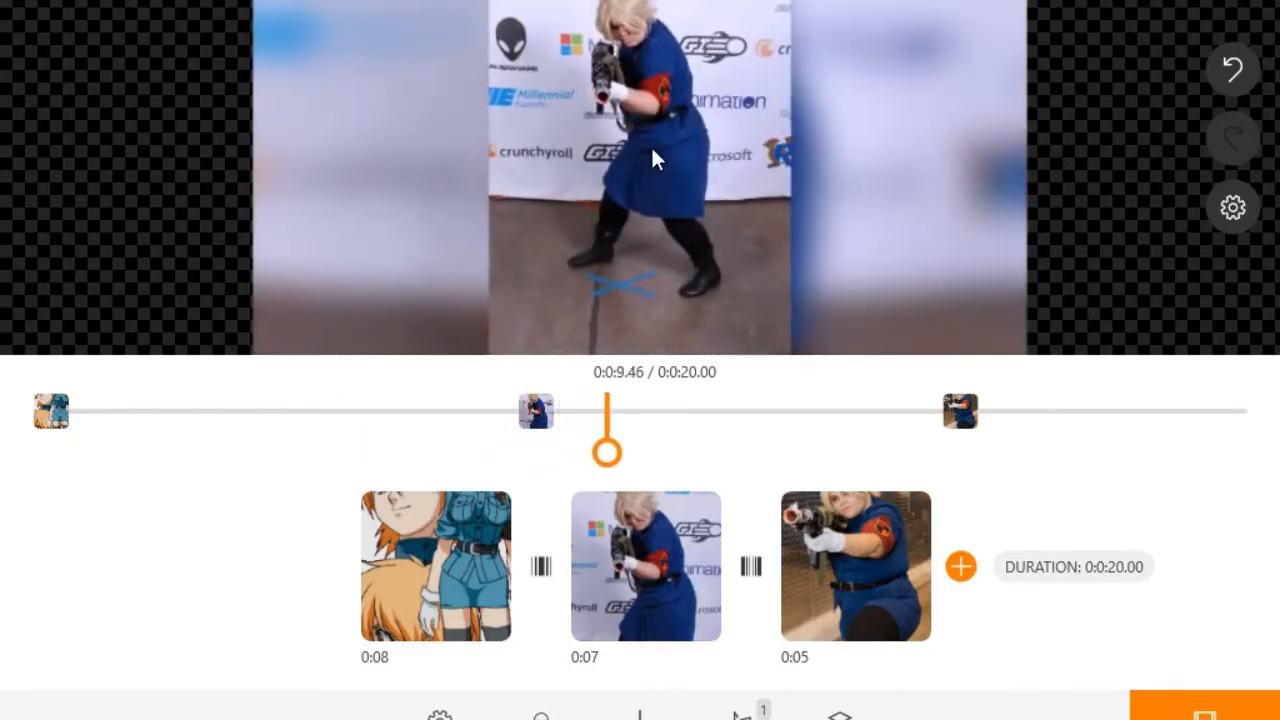
{"action": "mouse_move", "coordinate": [650, 158]}
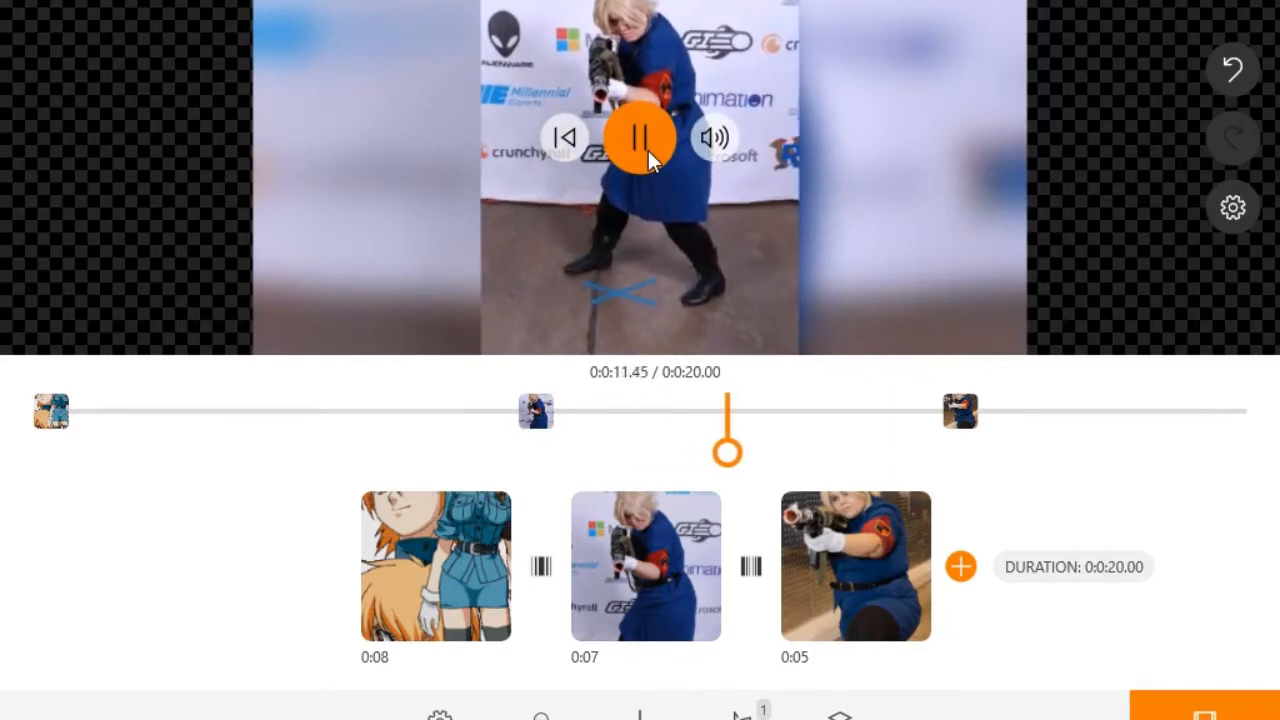
{"action": "left_click", "coordinate": [648, 160]}
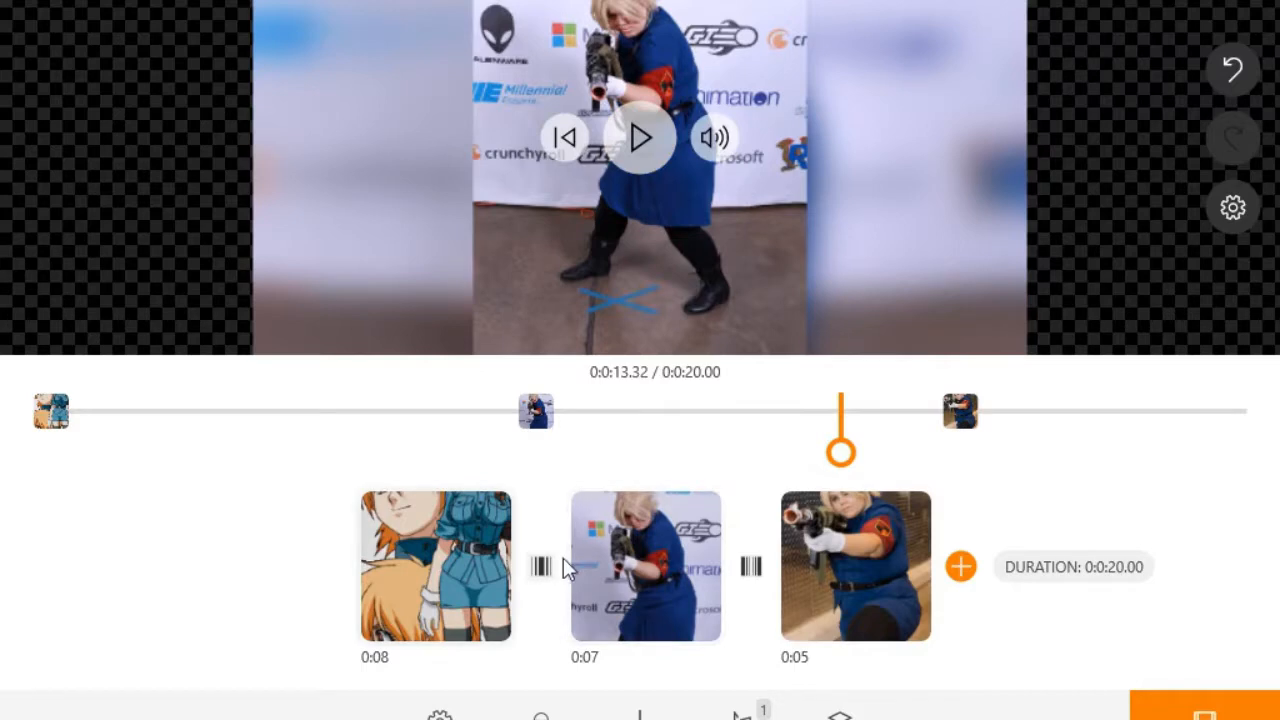
{"action": "mouse_move", "coordinate": [632, 602]}
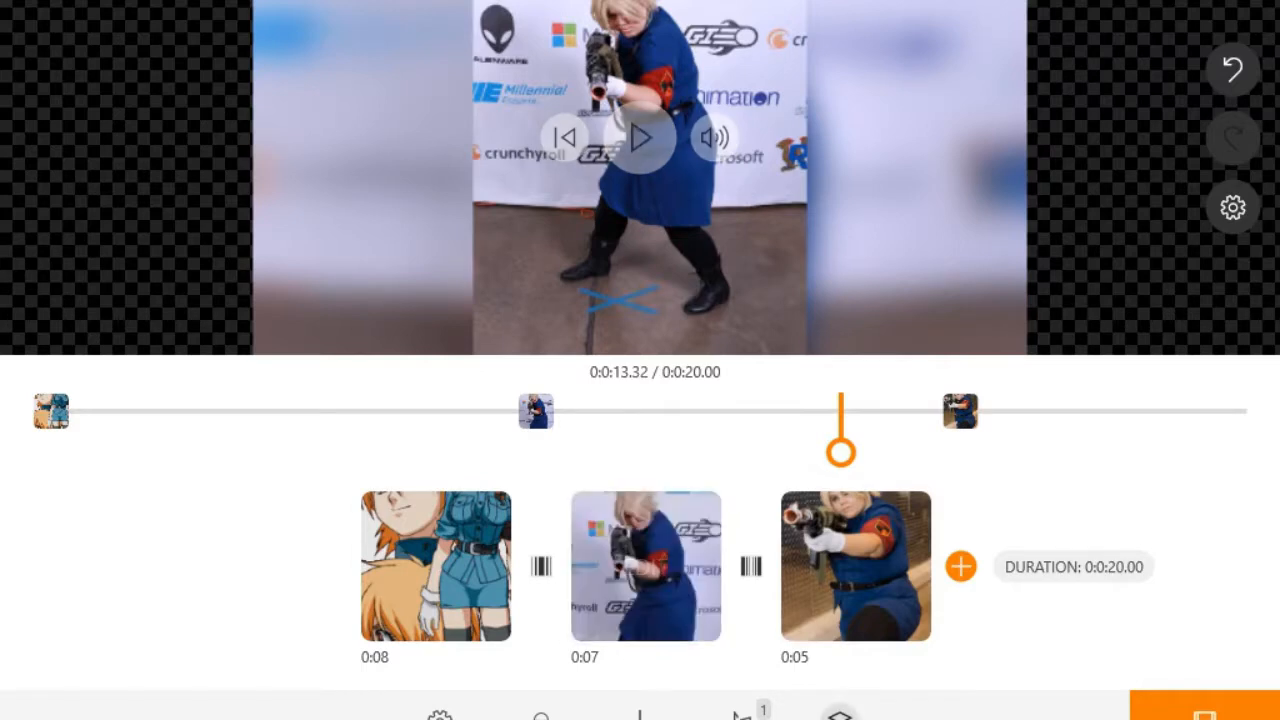
{"action": "left_click", "coordinate": [666, 527]}
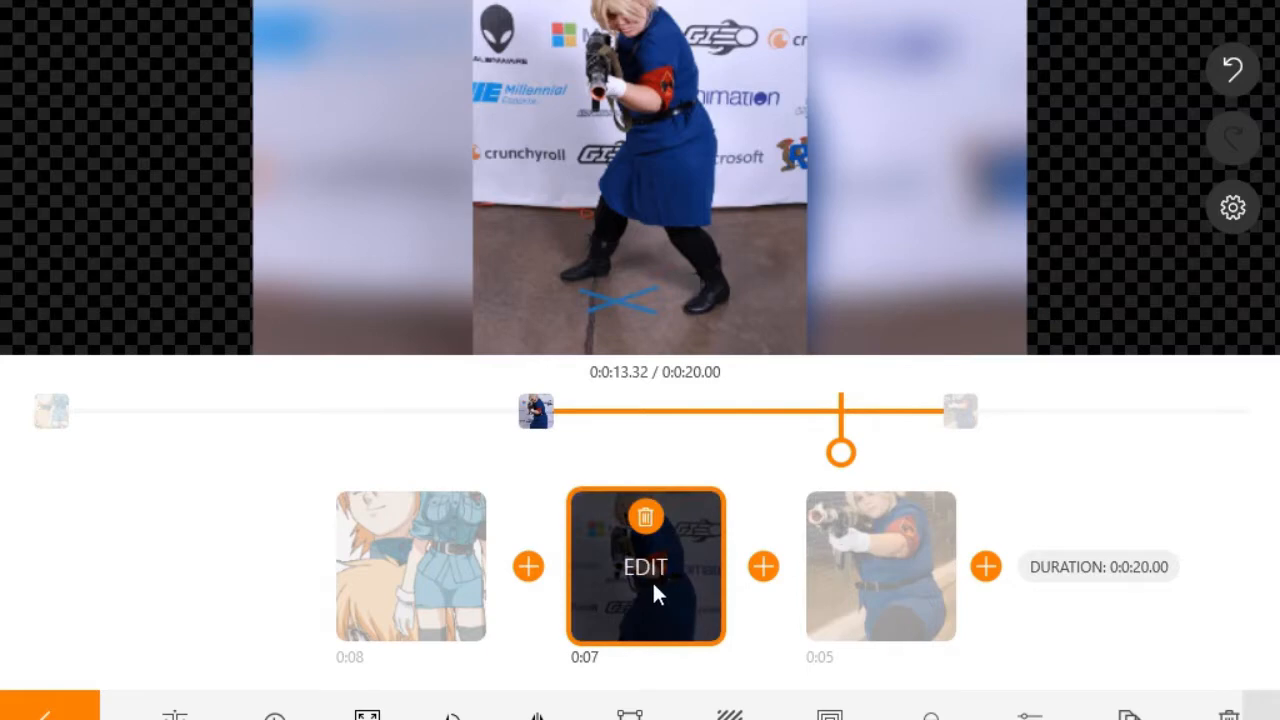
Step: Shorten the middle cosplay clip to 6 seconds, then to 5.5 seconds, and preview it
{"action": "left_click", "coordinate": [300, 716]}
{"action": "left_click", "coordinate": [624, 578]}
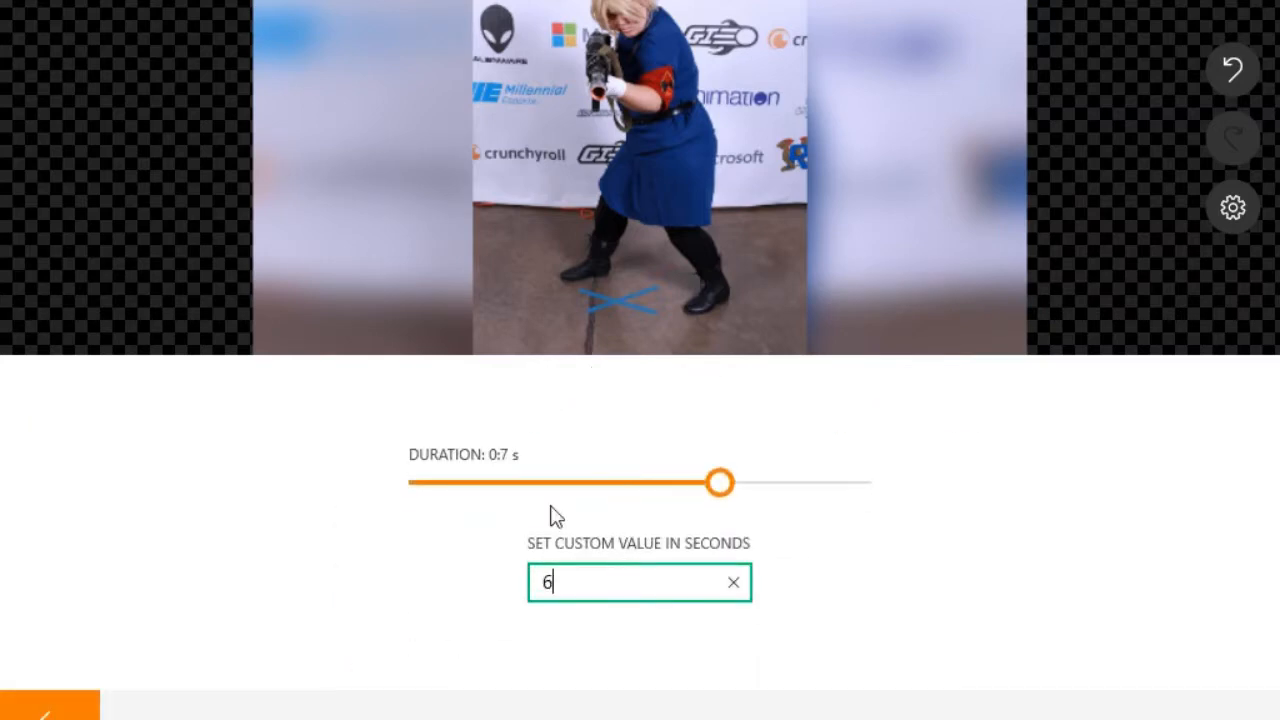
{"action": "key", "text": "Return"}
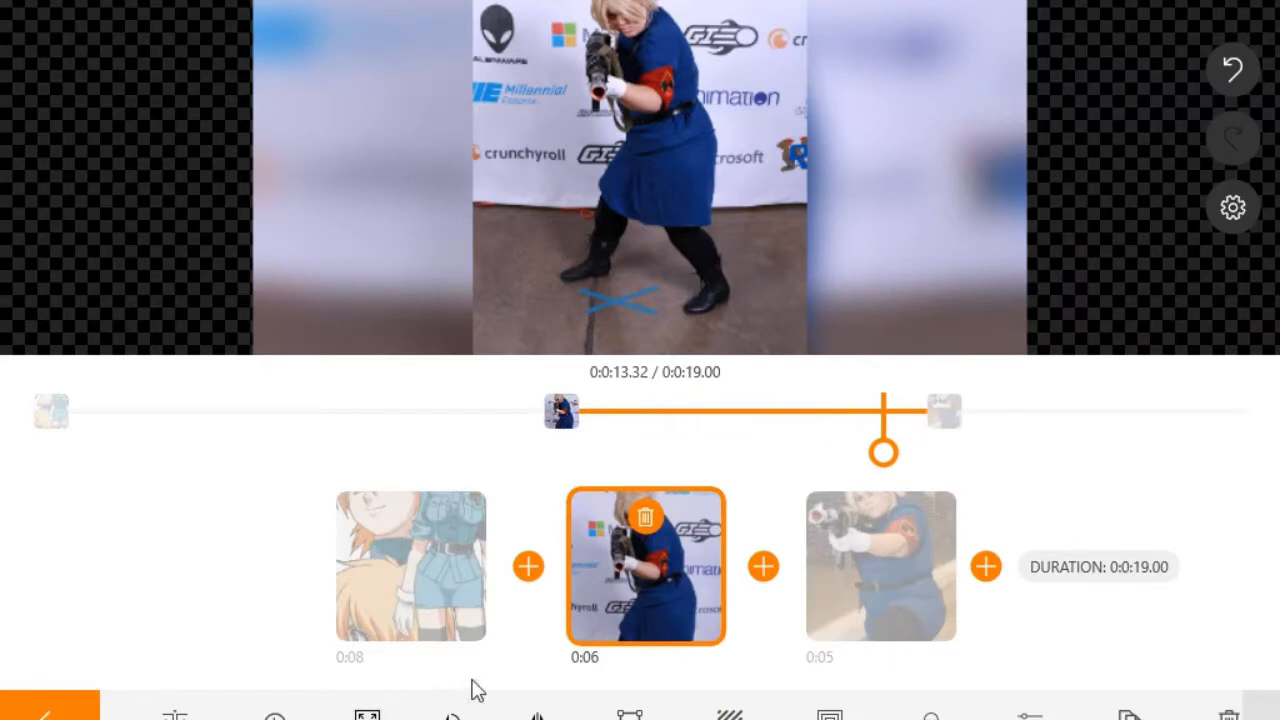
{"action": "left_click", "coordinate": [622, 591]}
{"action": "left_click", "coordinate": [643, 585]}
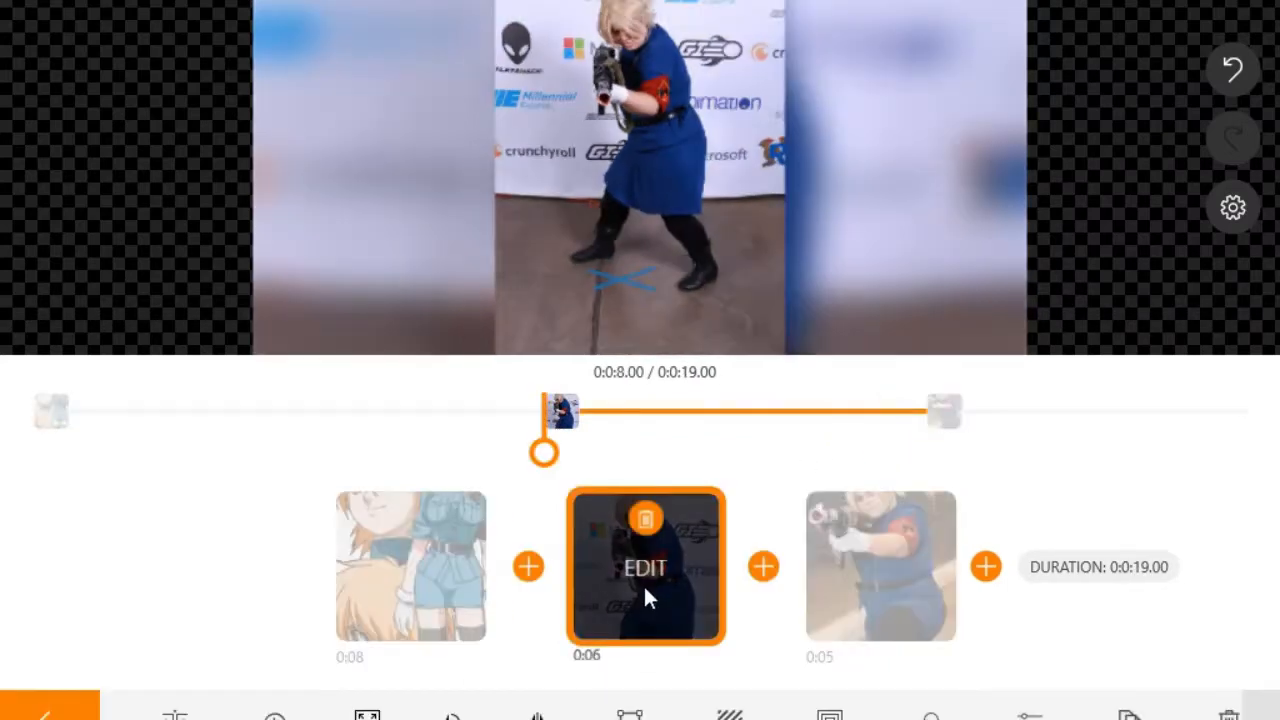
{"action": "left_click", "coordinate": [278, 713]}
{"action": "left_click", "coordinate": [634, 573]}
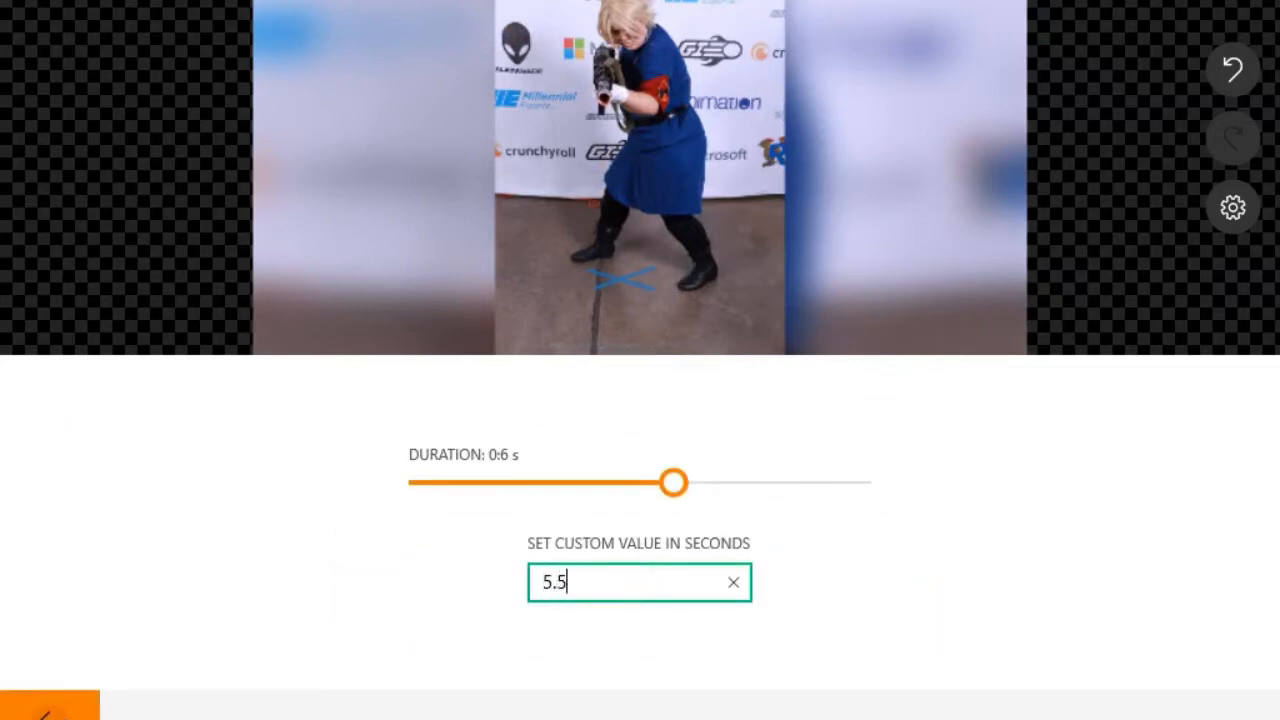
{"action": "key", "text": "Return"}
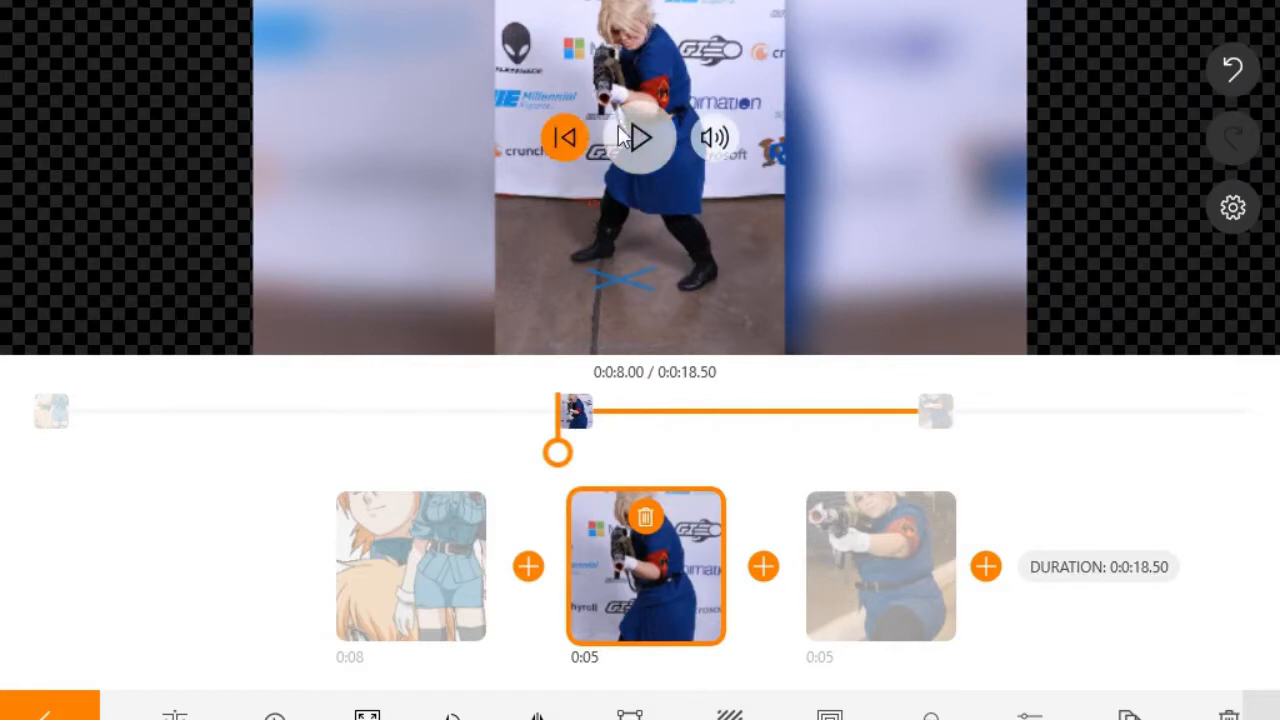
{"action": "left_click", "coordinate": [648, 140]}
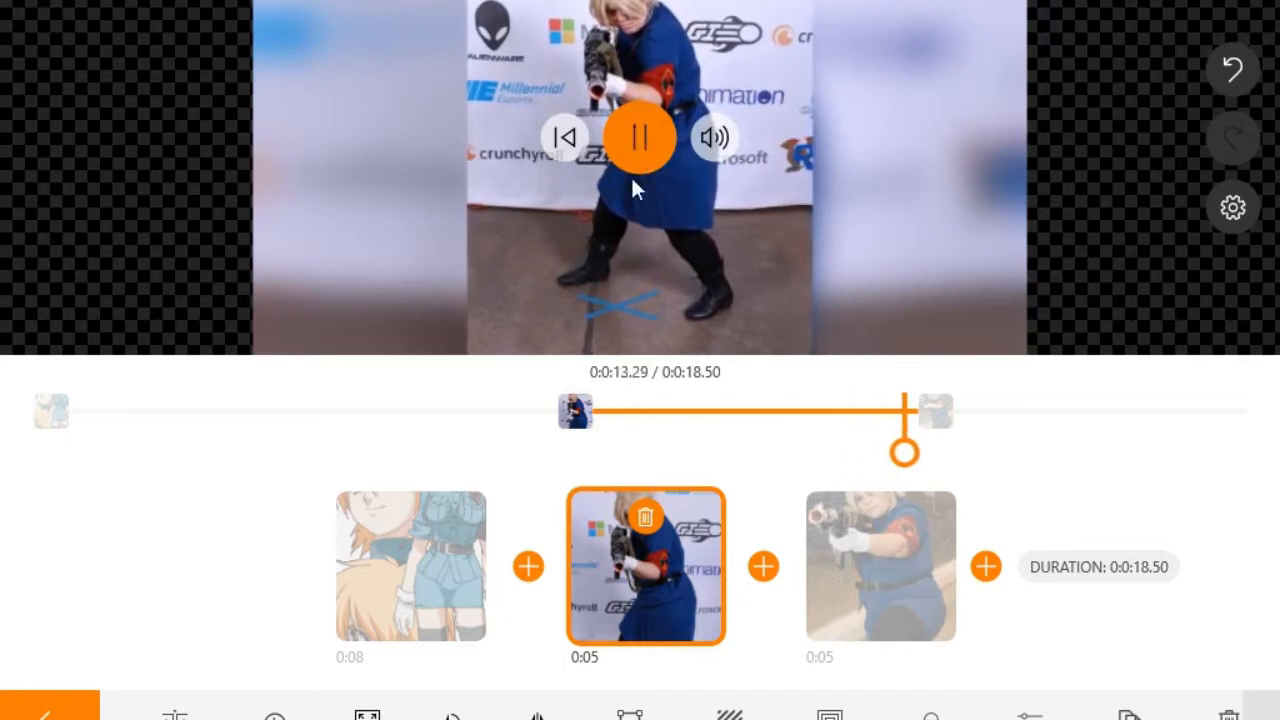
Step: Trim the middle cosplay clip to 5 seconds and preview it
{"action": "left_click", "coordinate": [615, 577]}
{"action": "left_click", "coordinate": [612, 616]}
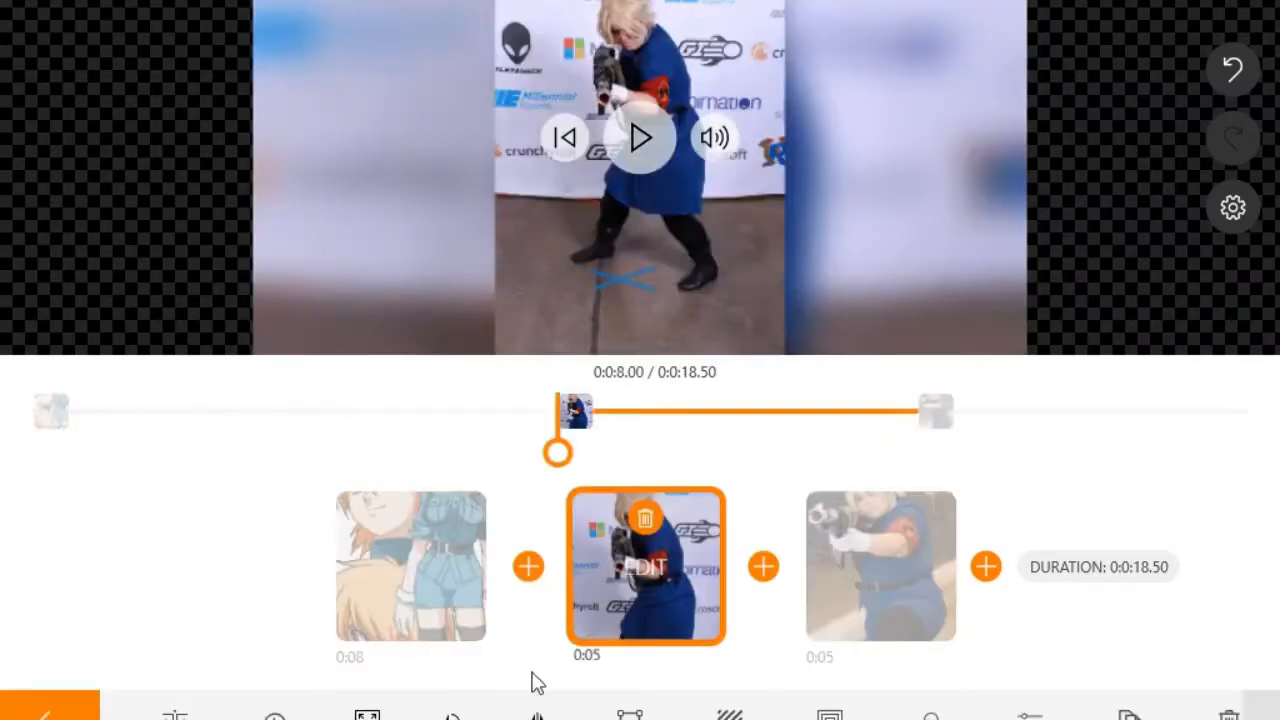
{"action": "left_click", "coordinate": [275, 717]}
{"action": "left_click", "coordinate": [621, 591]}
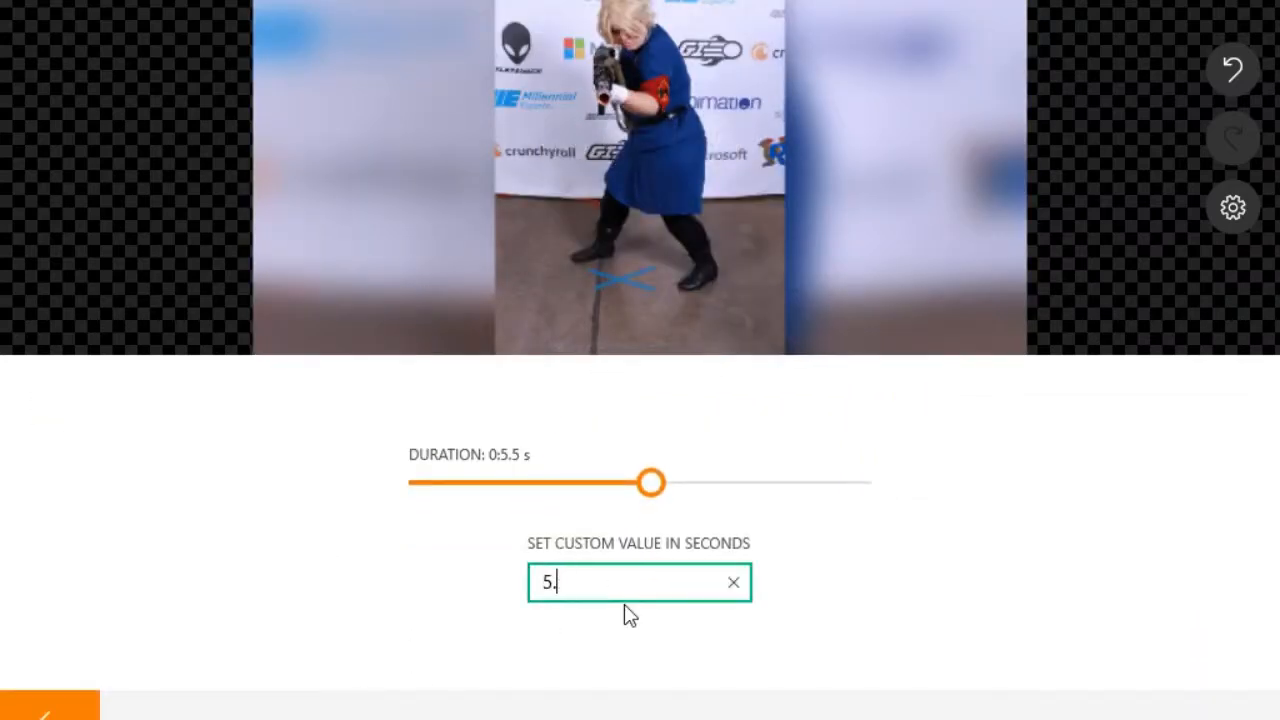
{"action": "key", "text": "Return"}
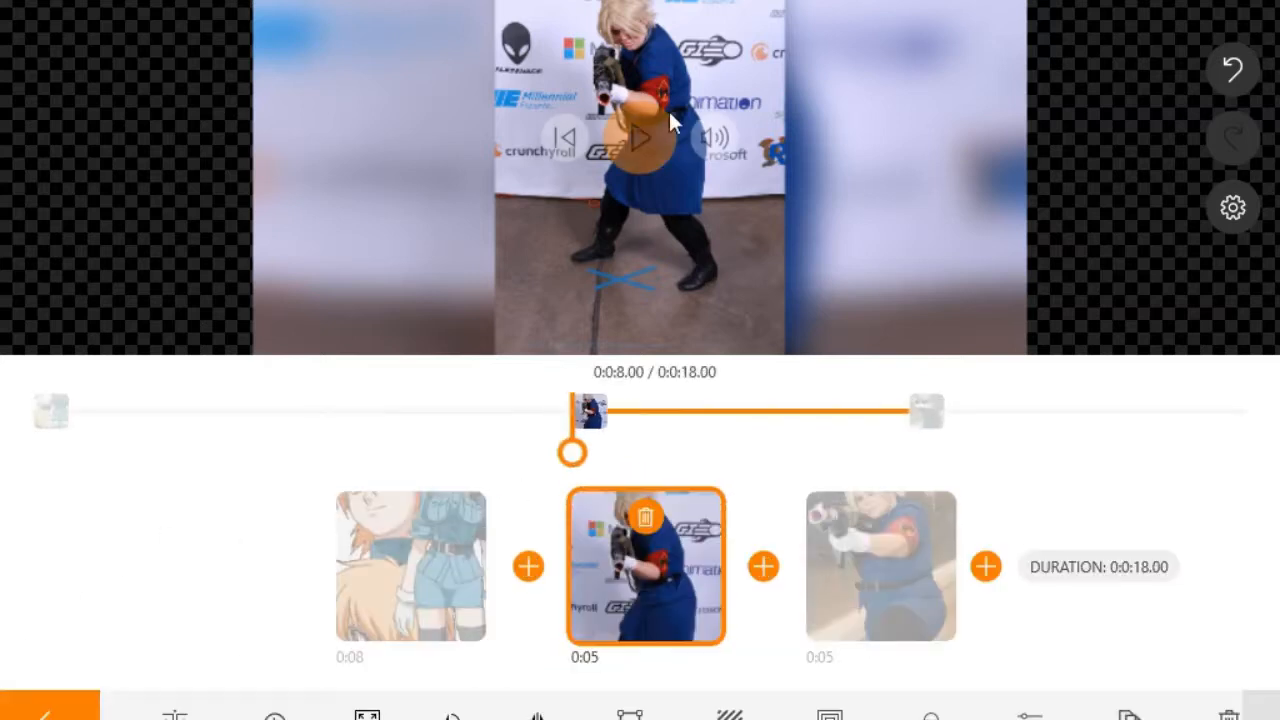
{"action": "left_click", "coordinate": [642, 152]}
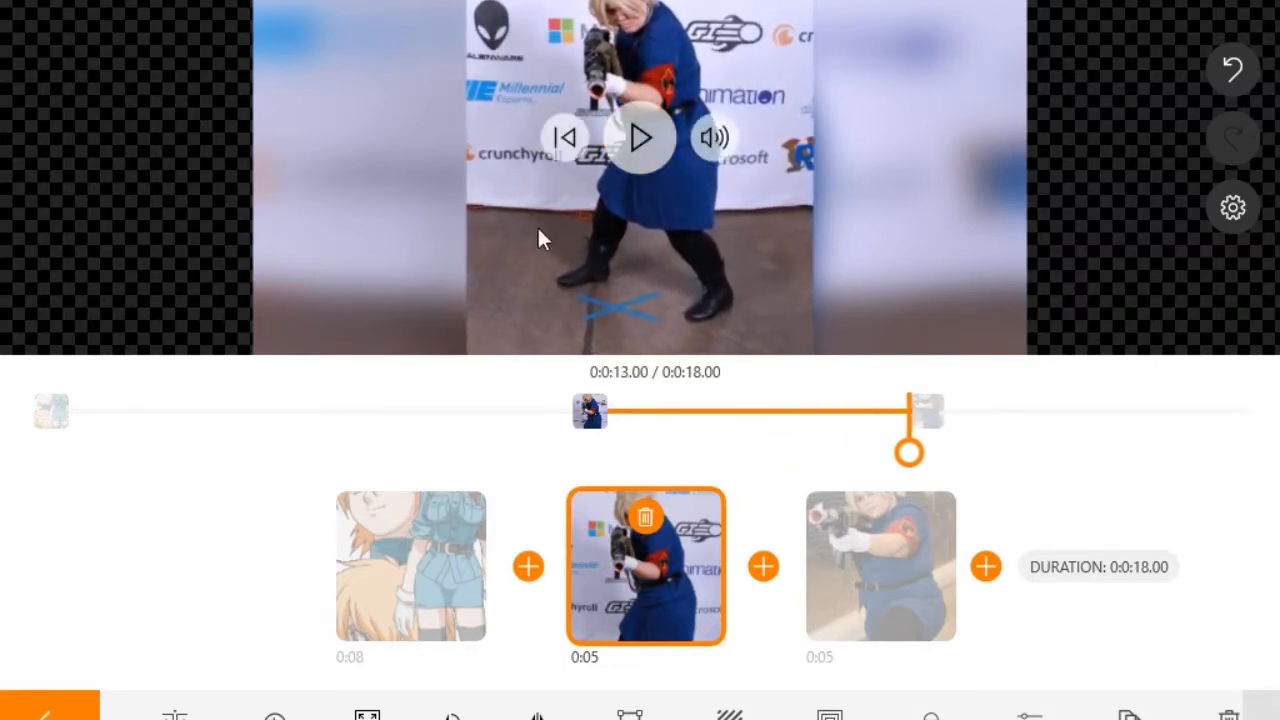
Step: Preview the 18-second project from the start and select the anime image clip
{"action": "left_click", "coordinate": [563, 140]}
{"action": "left_click", "coordinate": [45, 712]}
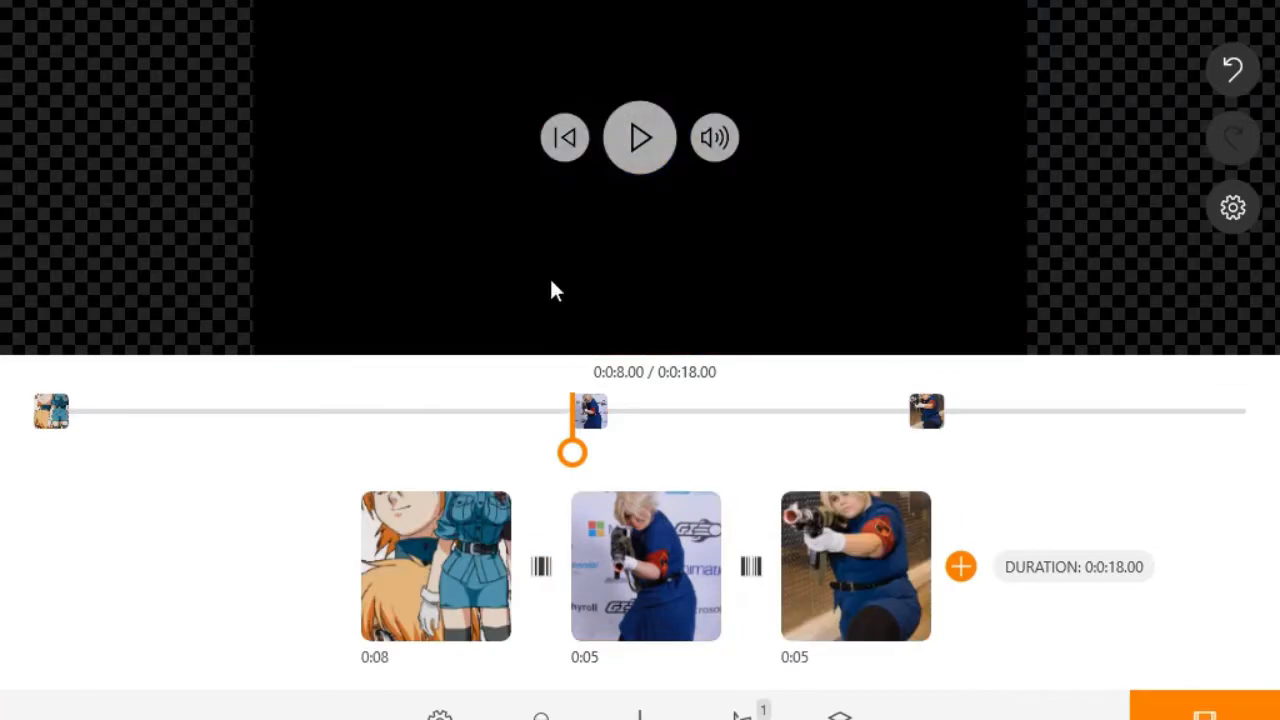
{"action": "left_click", "coordinate": [565, 138]}
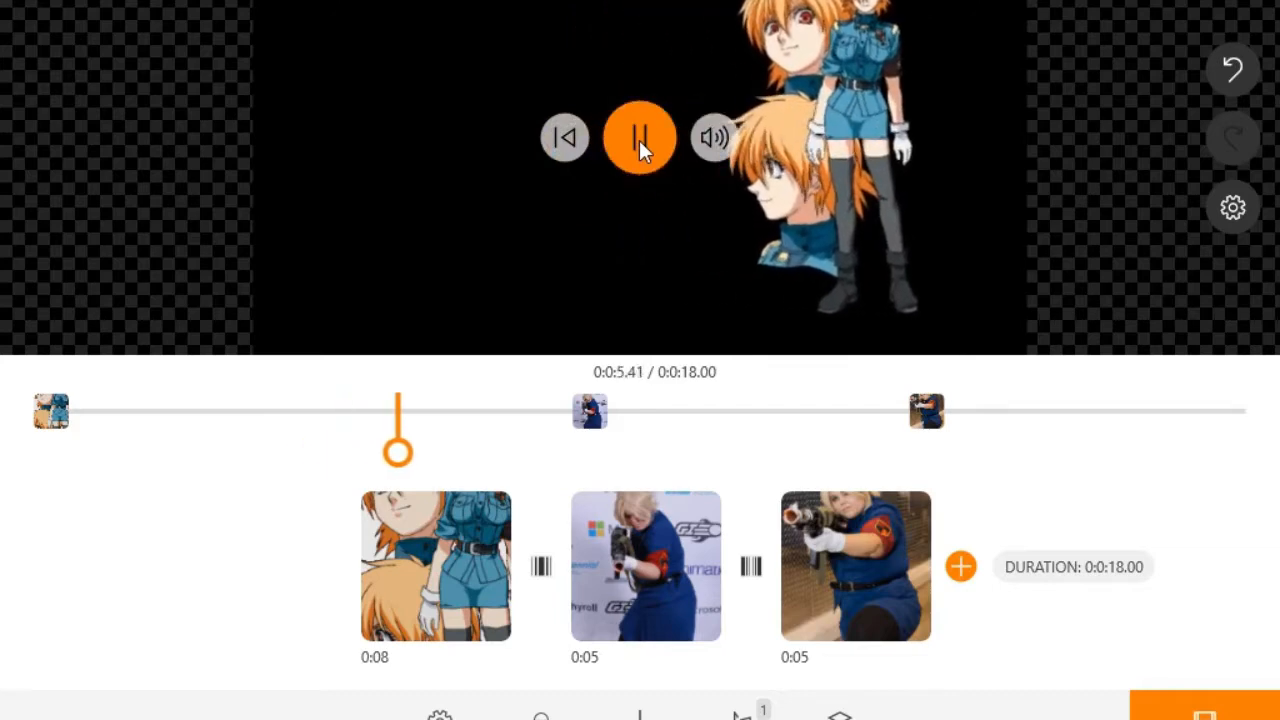
{"action": "mouse_move", "coordinate": [642, 142]}
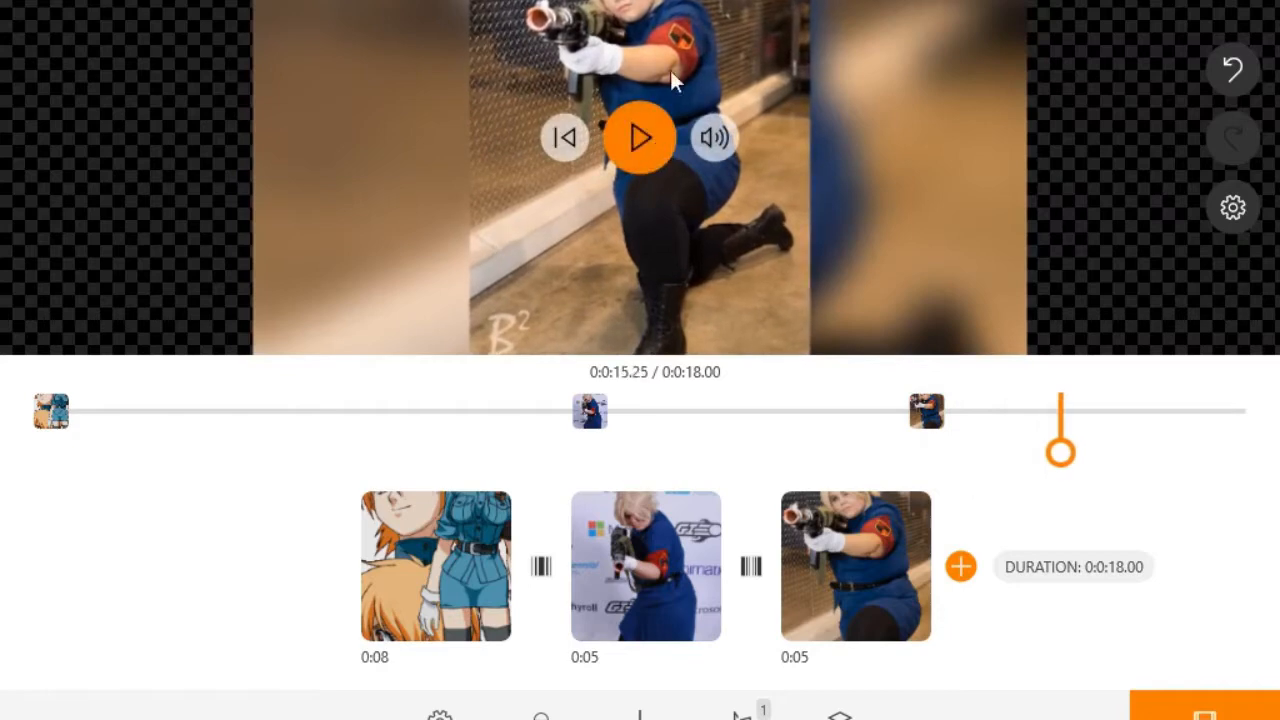
{"action": "left_click", "coordinate": [288, 422]}
{"action": "mouse_move", "coordinate": [778, 118]}
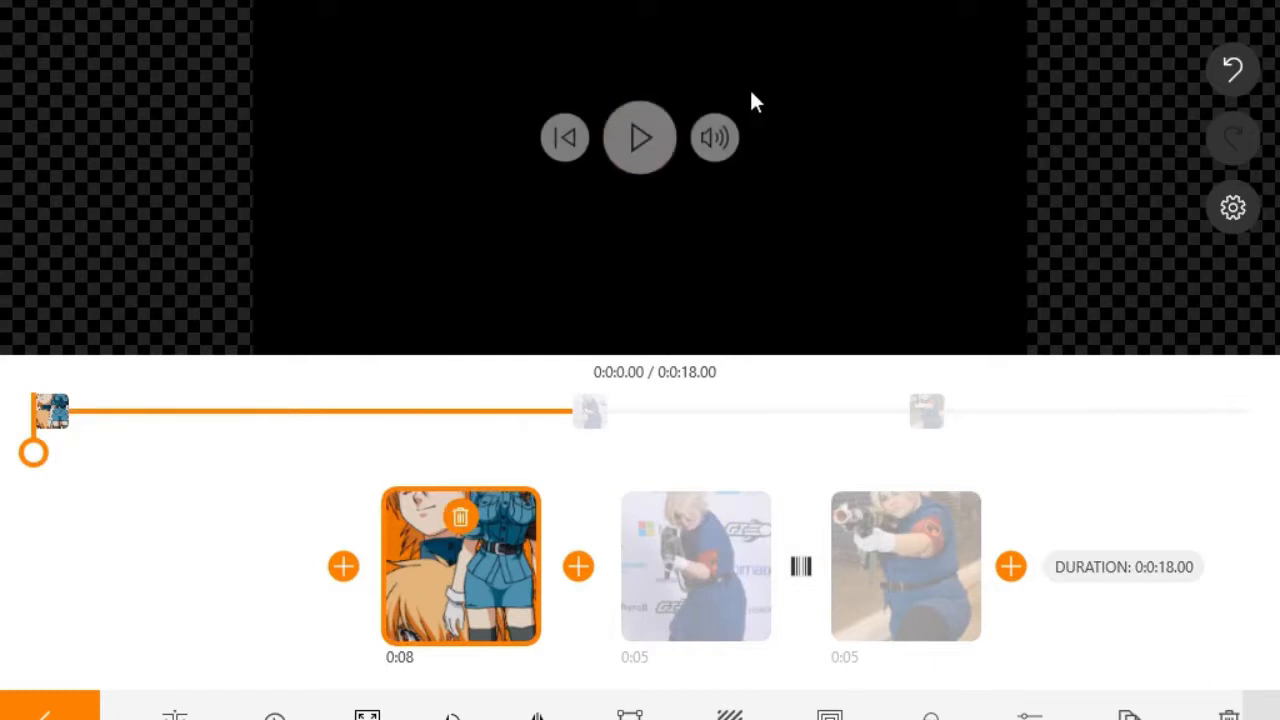
Step: Replay the project preview from the beginning and pause it
{"action": "left_click", "coordinate": [640, 140]}
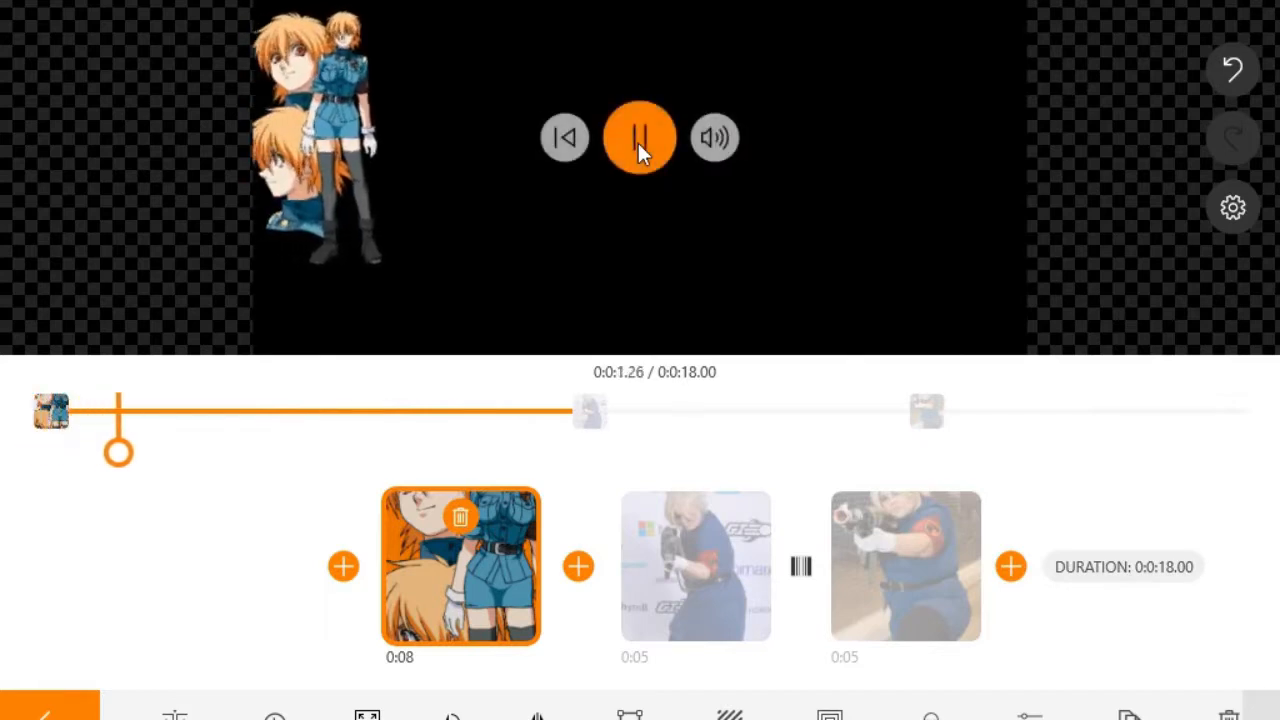
{"action": "left_click", "coordinate": [574, 148]}
{"action": "left_click", "coordinate": [619, 129]}
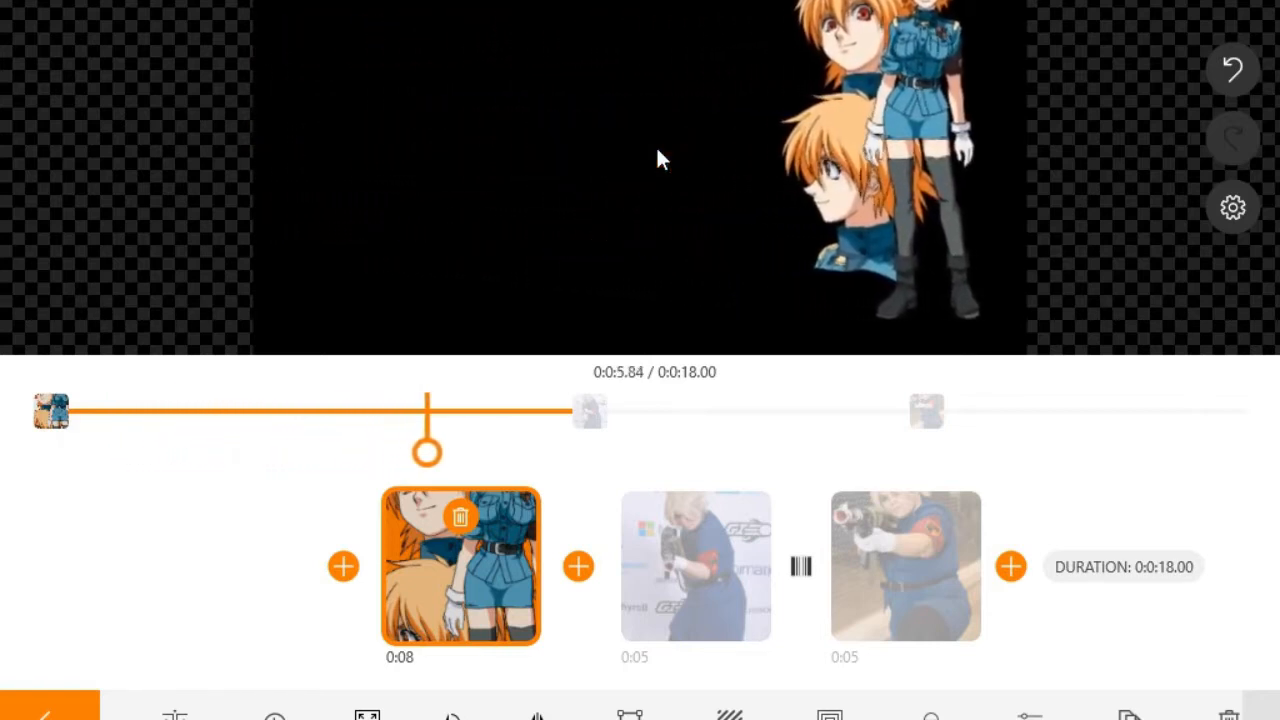
{"action": "mouse_move", "coordinate": [659, 147]}
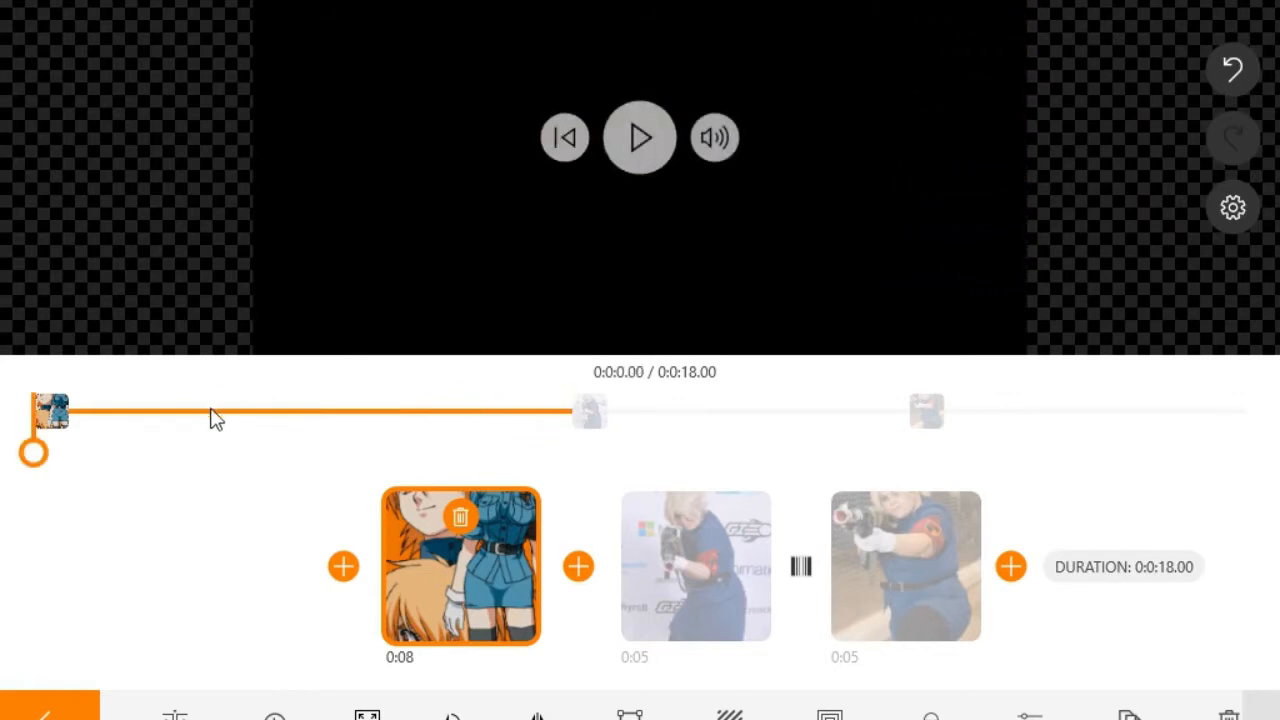
{"action": "left_click", "coordinate": [643, 142]}
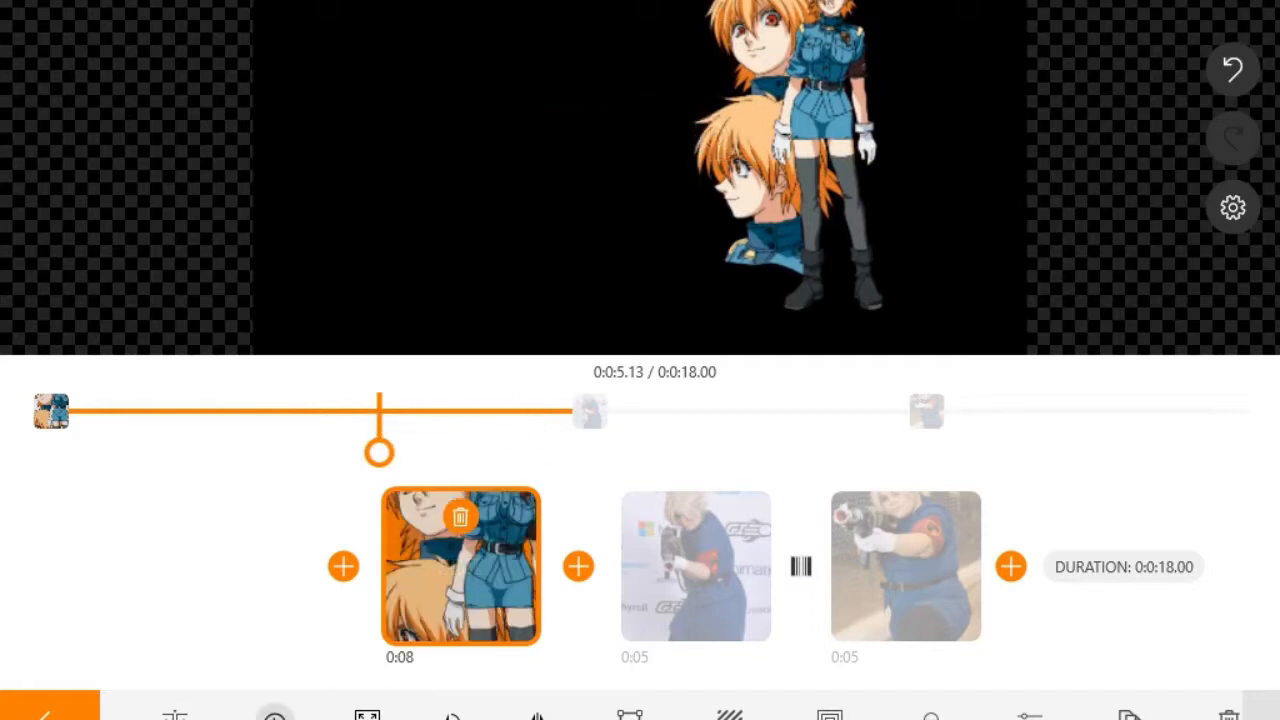
Step: Cut the anime image to 5 seconds, replay the 15-second video, and deselect the clip
{"action": "left_click", "coordinate": [274, 715]}
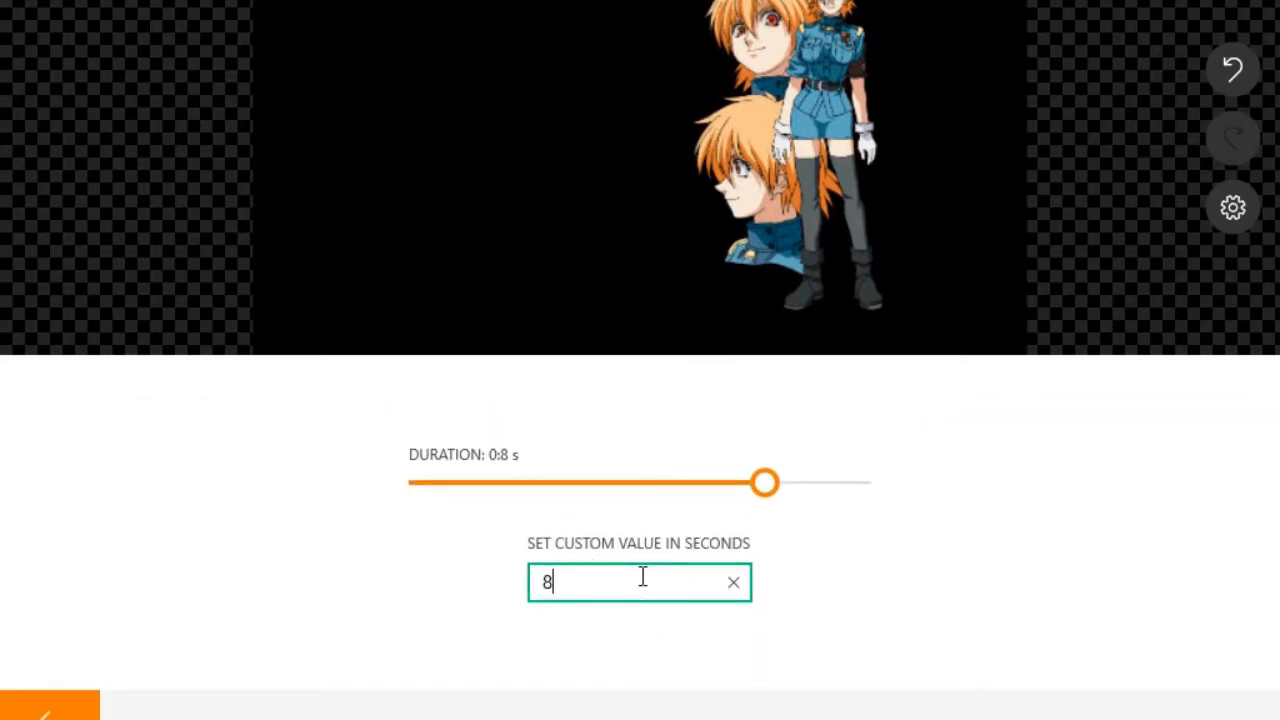
{"action": "key", "text": "Return"}
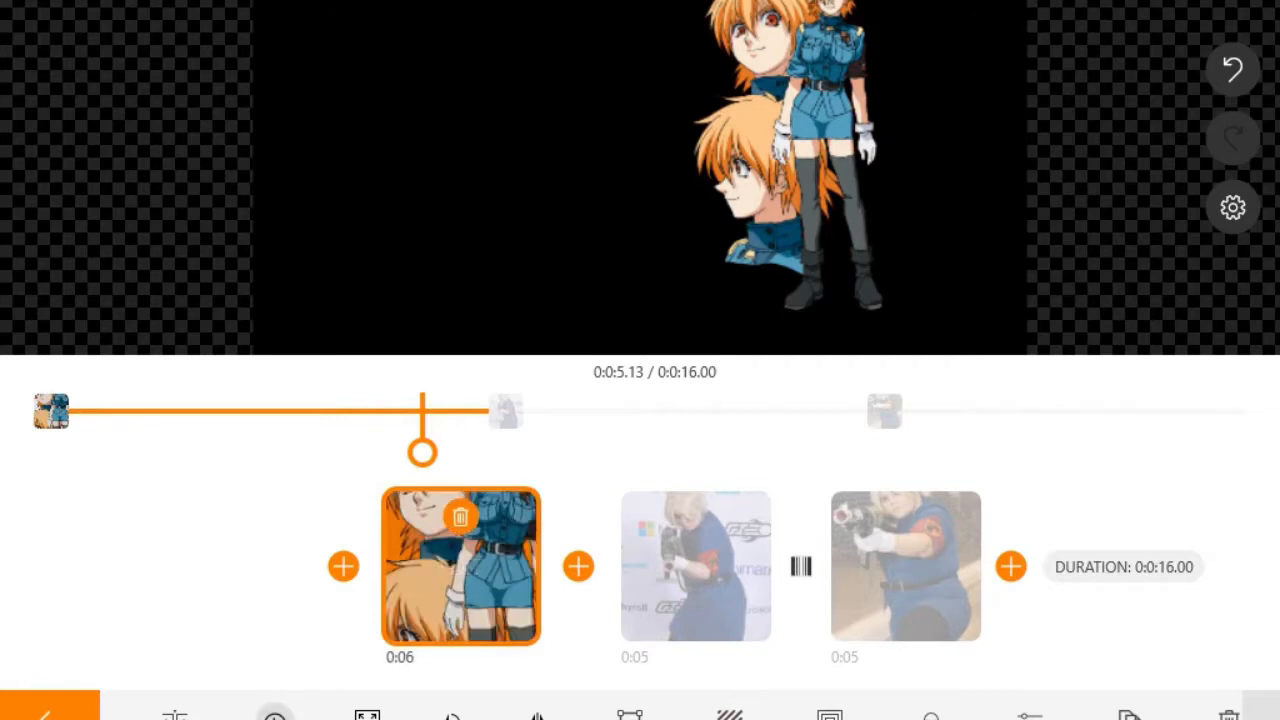
{"action": "left_click", "coordinate": [274, 715]}
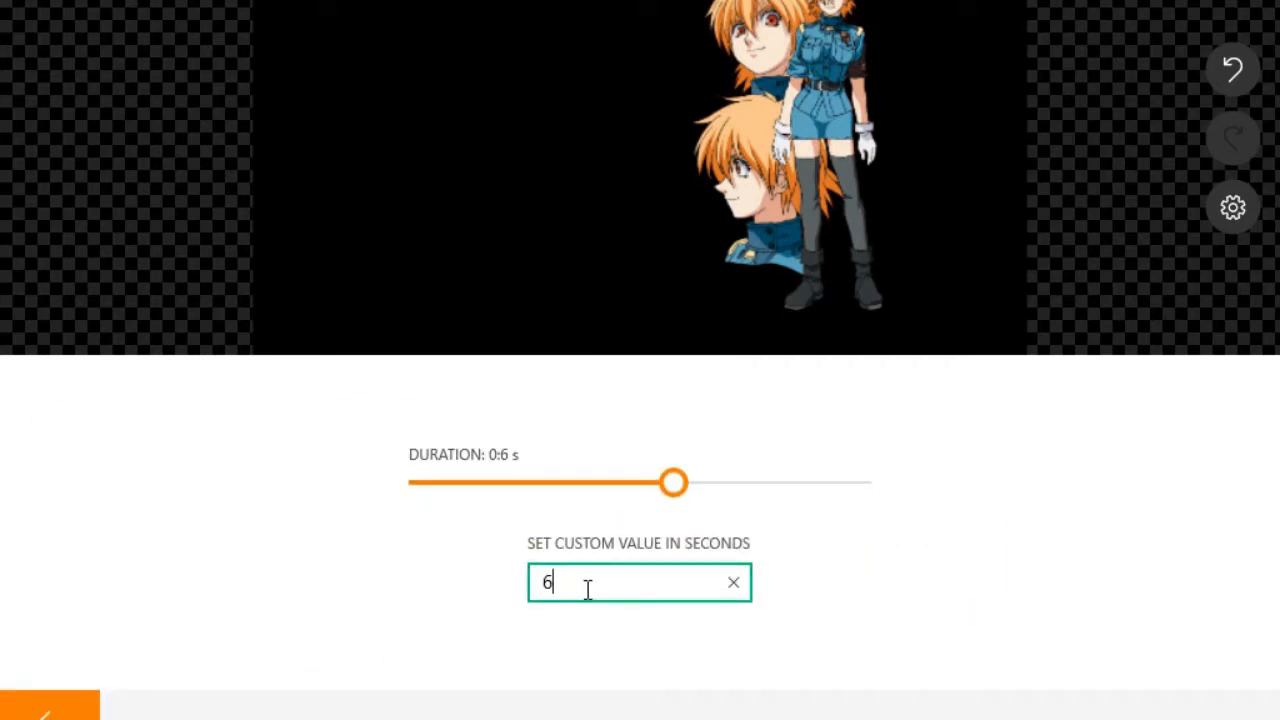
{"action": "key", "text": "Return"}
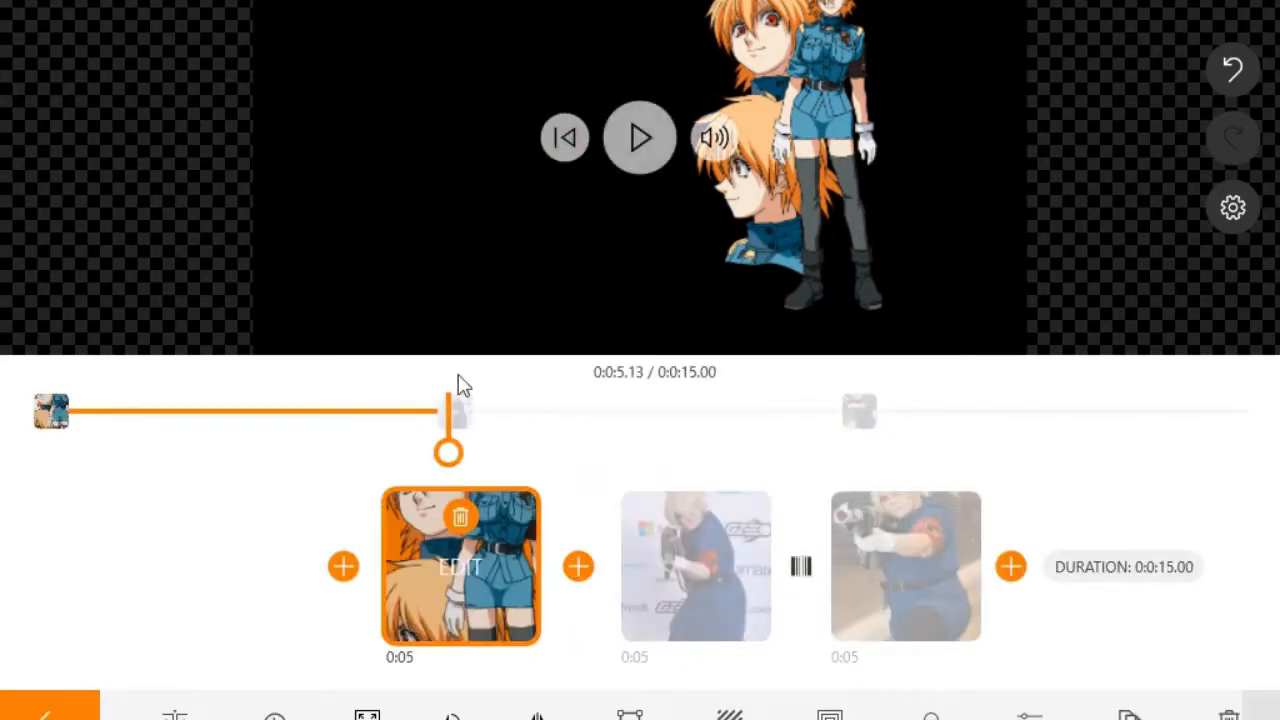
{"action": "left_click", "coordinate": [569, 153]}
{"action": "left_click", "coordinate": [640, 136]}
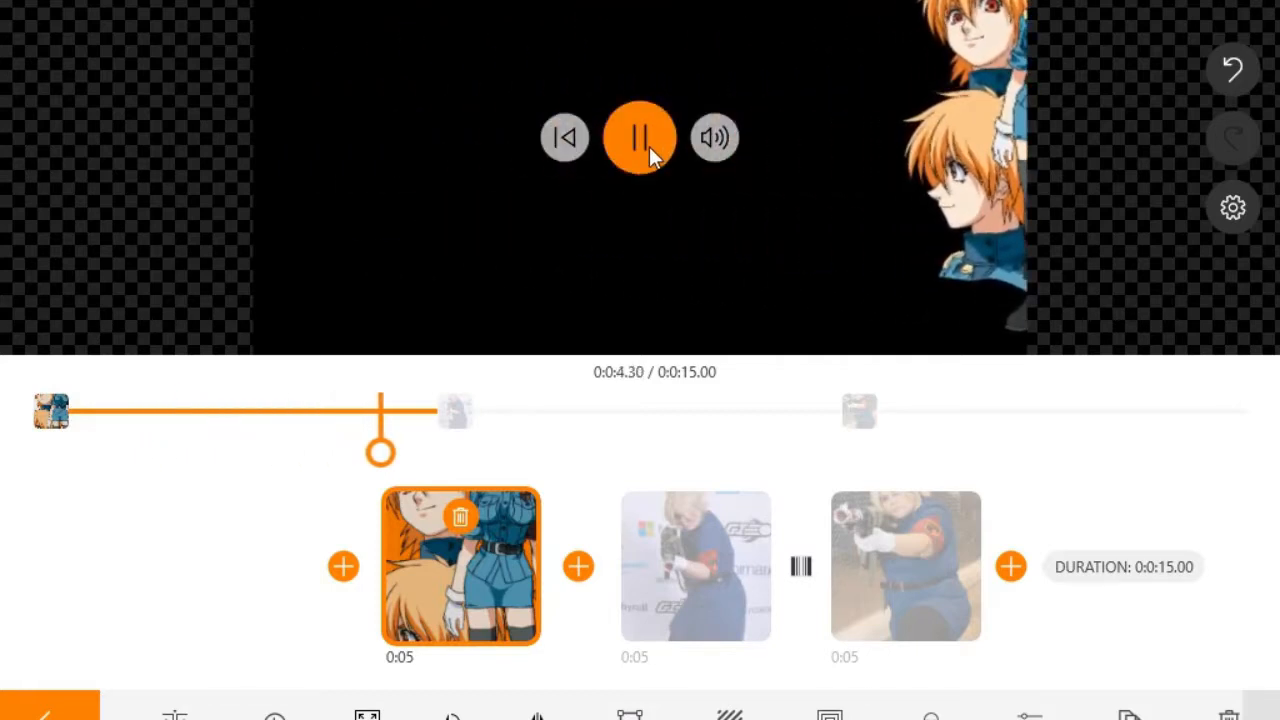
{"action": "left_click", "coordinate": [57, 657]}
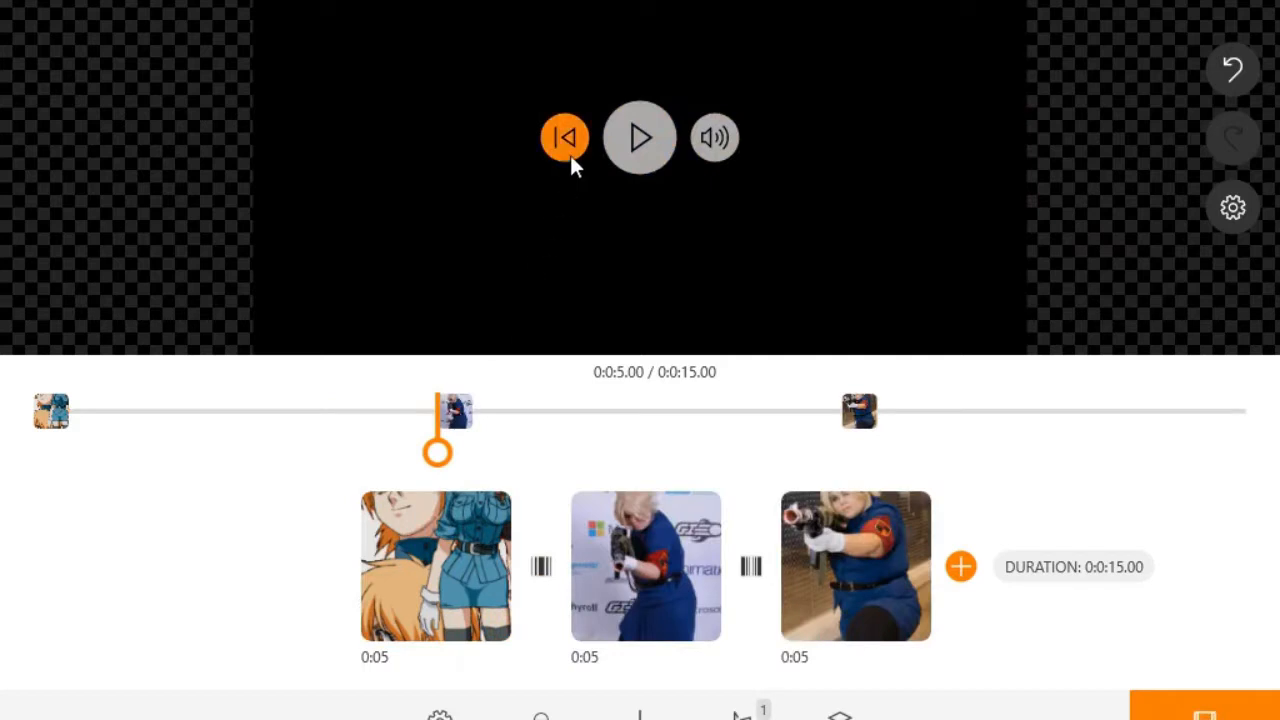
Step: Replay the 15-second project from the start, pause, and open the middle cosplay clip's editing tools
{"action": "left_click", "coordinate": [569, 155]}
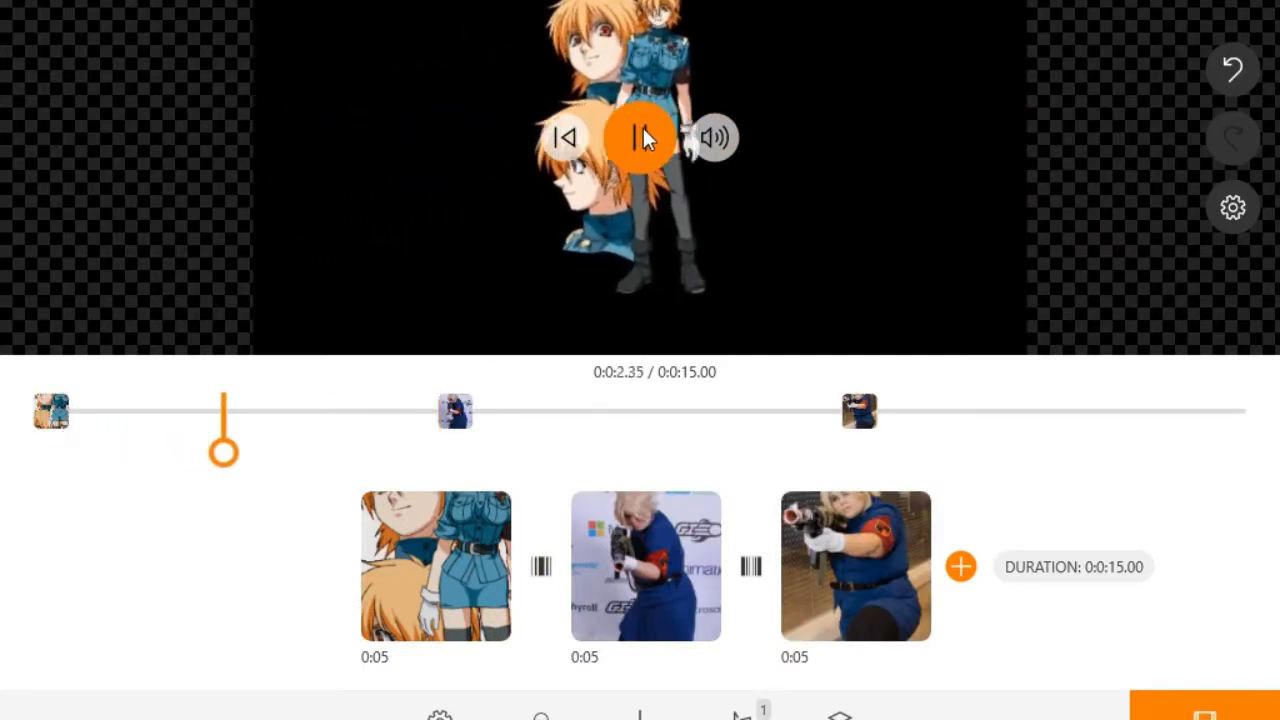
{"action": "left_click", "coordinate": [630, 148]}
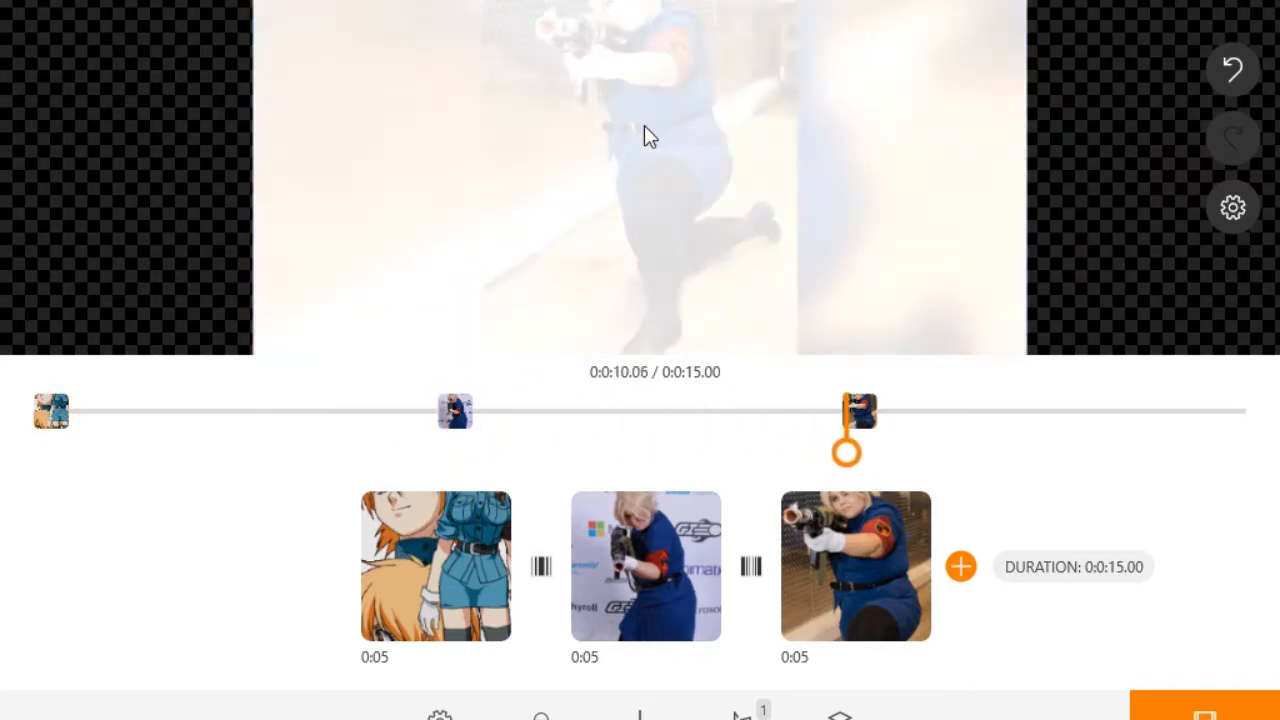
{"action": "left_click", "coordinate": [640, 137]}
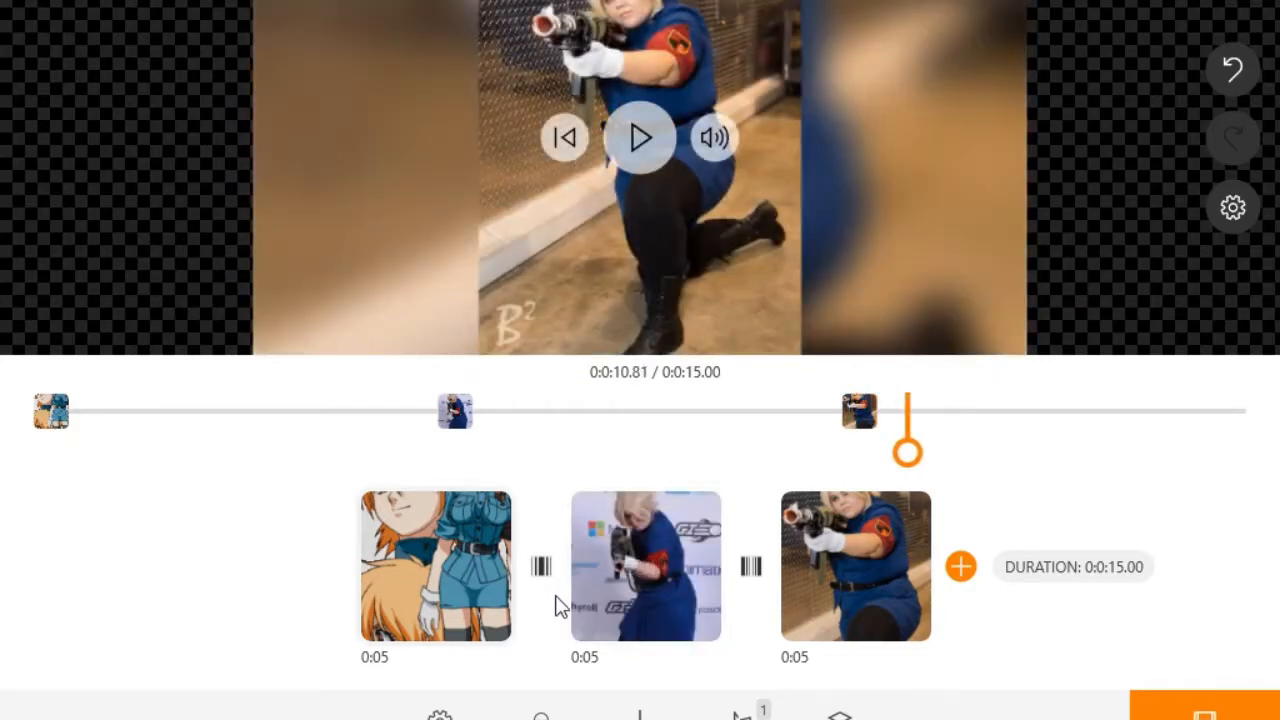
{"action": "mouse_move", "coordinate": [645, 567]}
{"action": "left_click", "coordinate": [645, 567]}
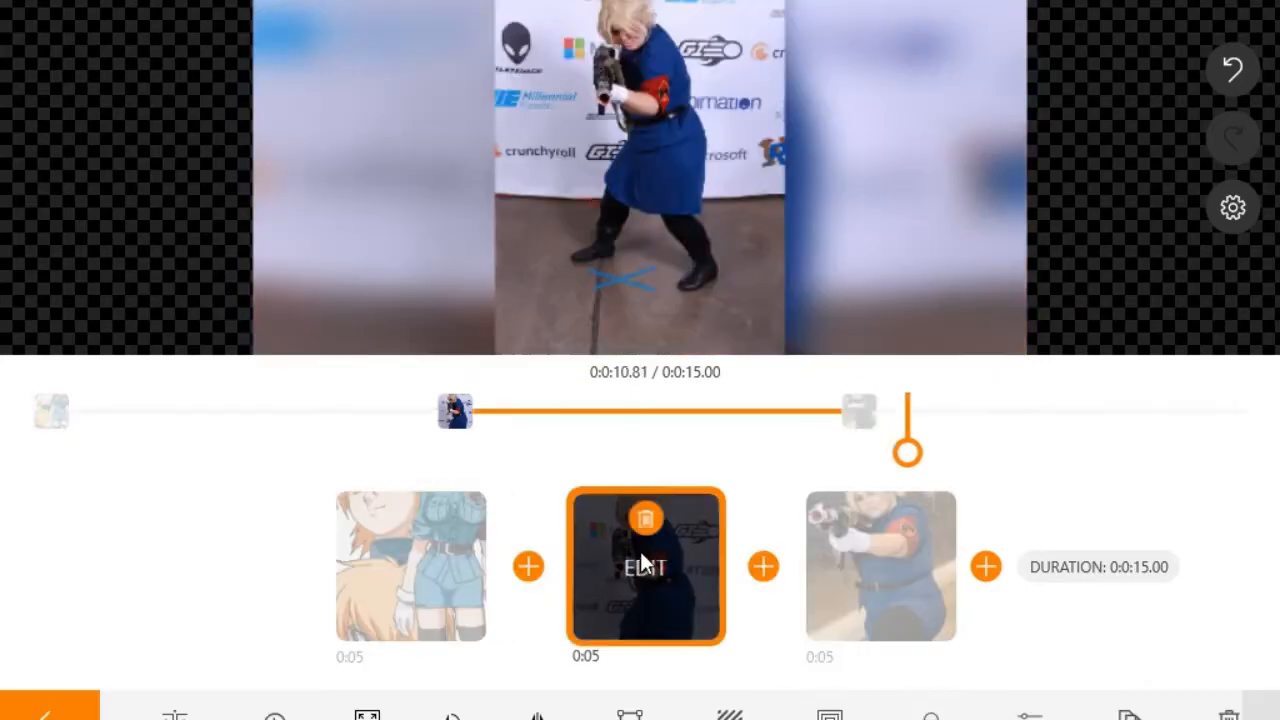
Step: Apply a 6-second duration to the middle cosplay clip and play the project
{"action": "left_click", "coordinate": [274, 715]}
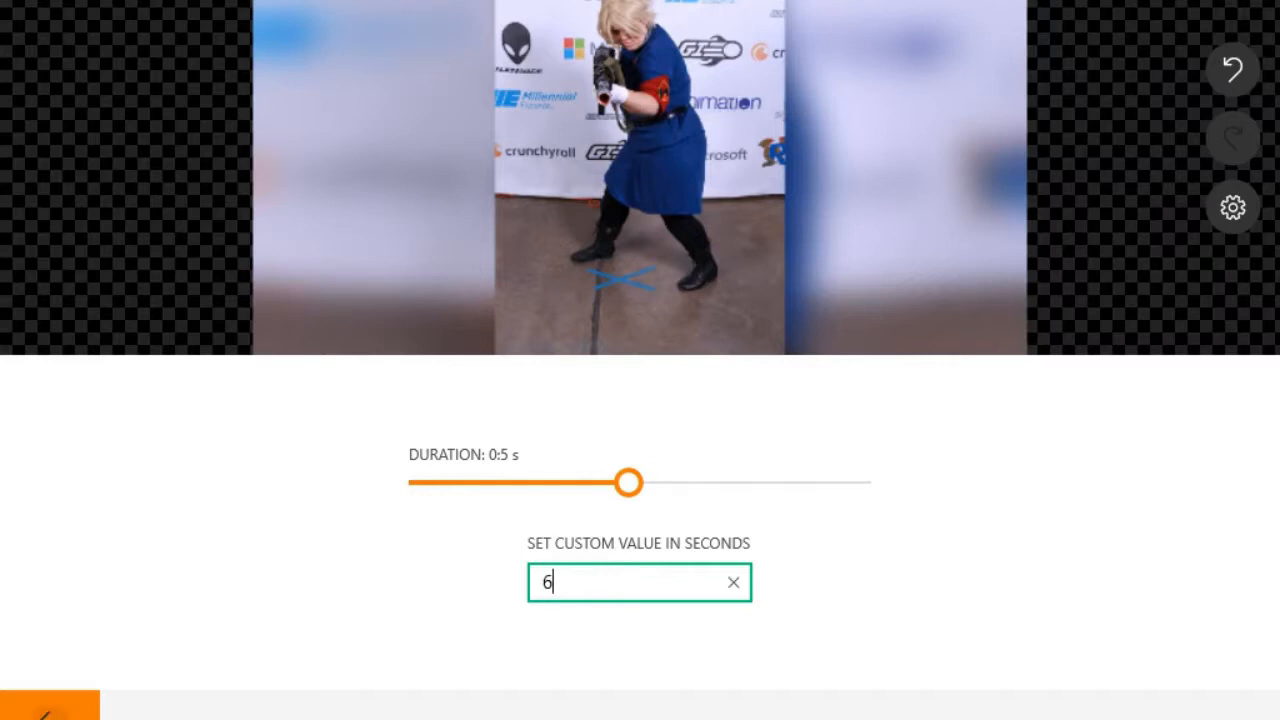
{"action": "key", "text": "Return"}
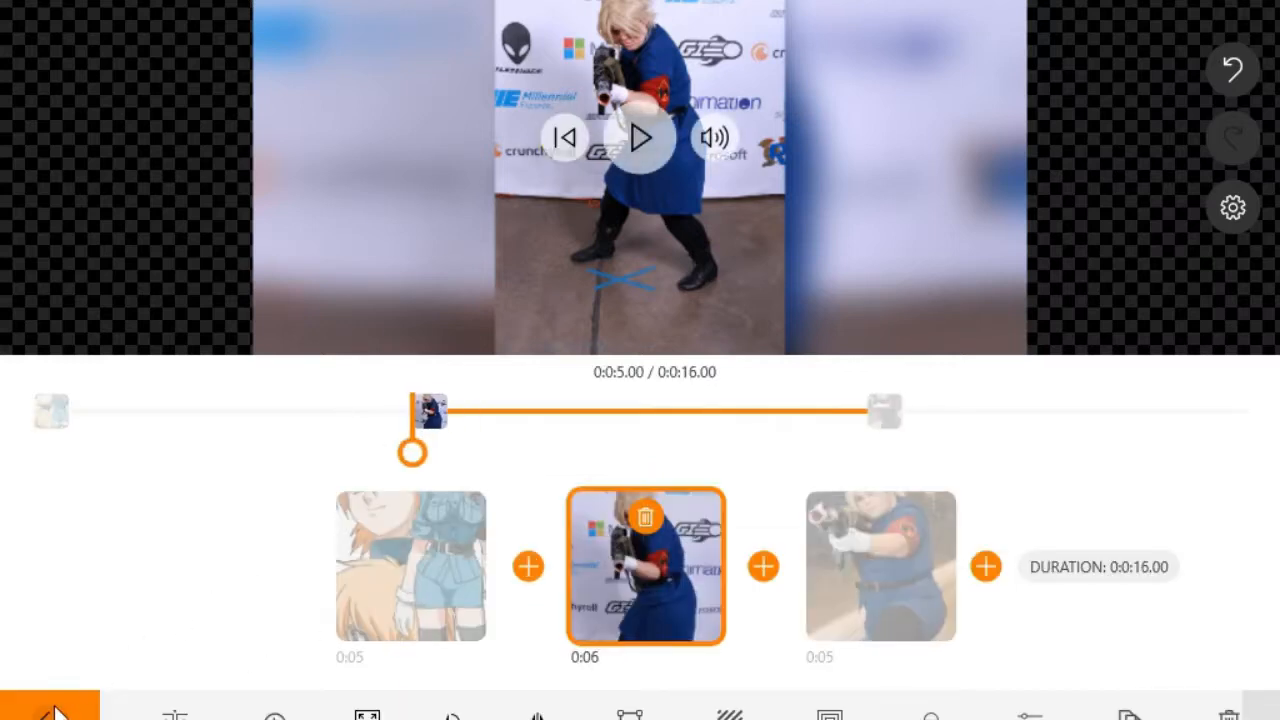
{"action": "left_click", "coordinate": [52, 710]}
{"action": "left_click", "coordinate": [640, 135]}
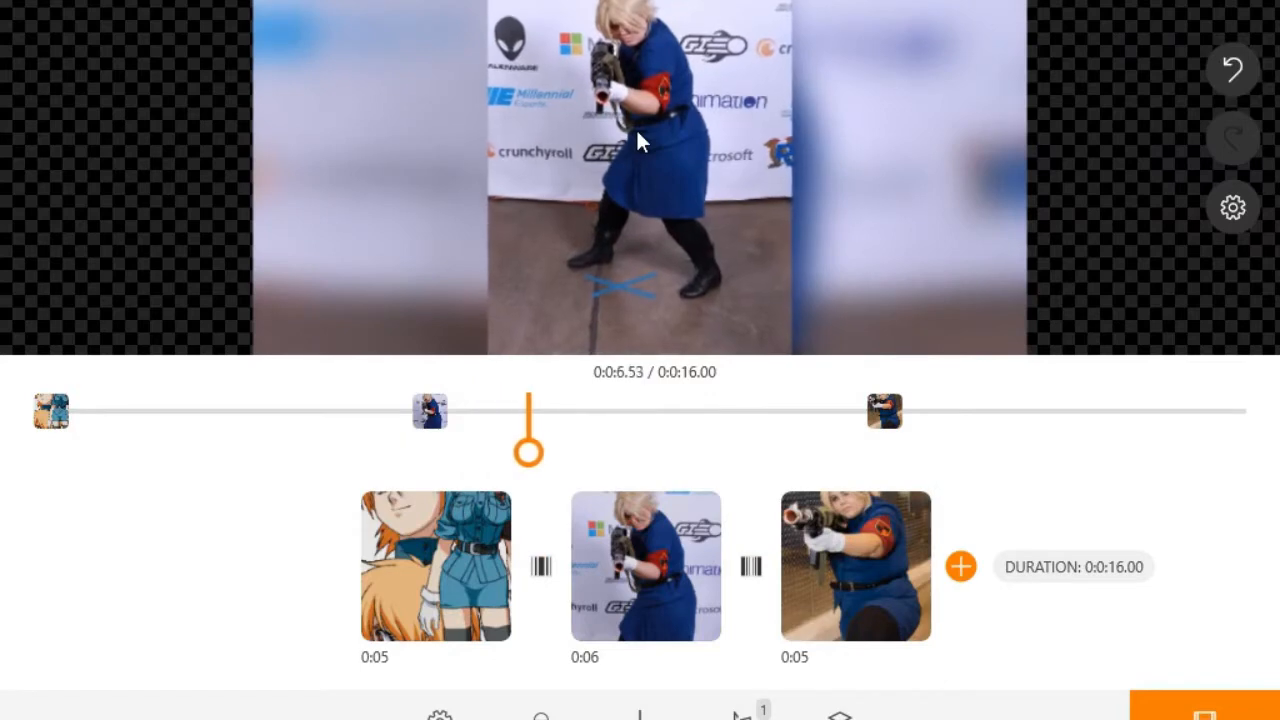
{"action": "mouse_move", "coordinate": [636, 124]}
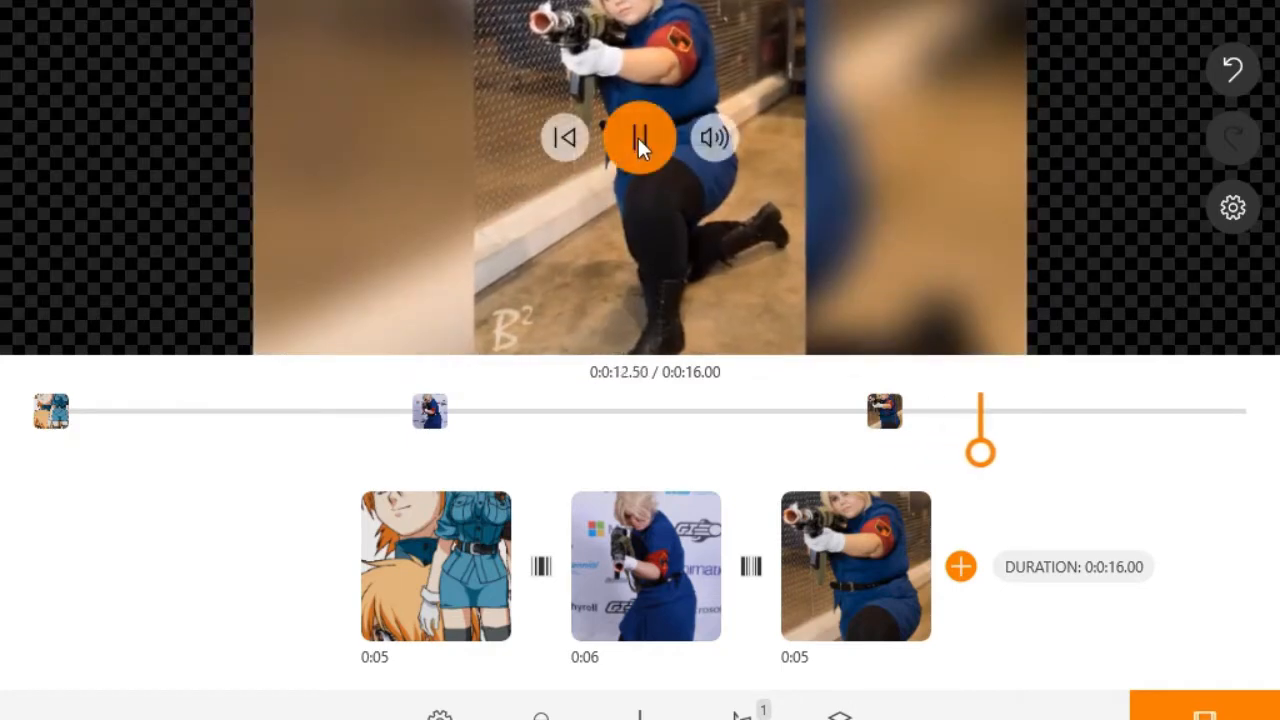
{"action": "left_click", "coordinate": [639, 135]}
Step: Lengthen the middle cosplay clip to 7 seconds, preview it twice, and rewind the 17-second project
{"action": "left_click", "coordinate": [626, 612]}
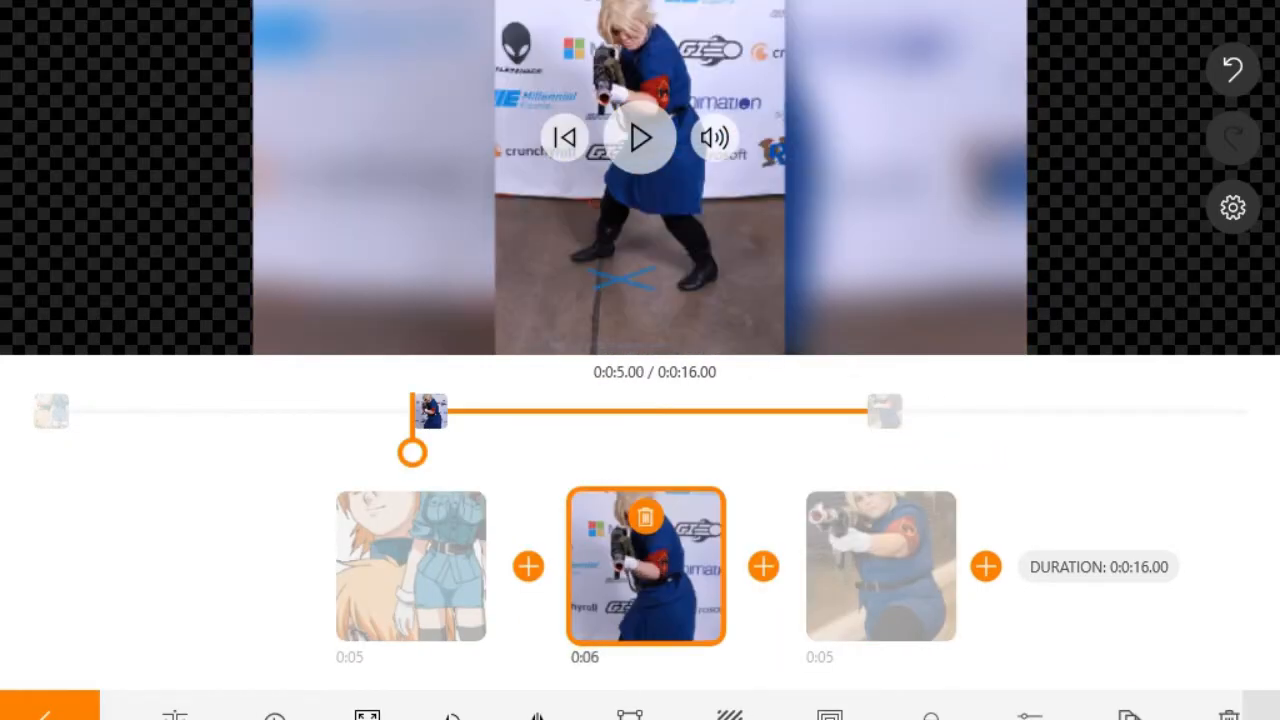
{"action": "left_click", "coordinate": [275, 716]}
{"action": "left_click", "coordinate": [592, 578]}
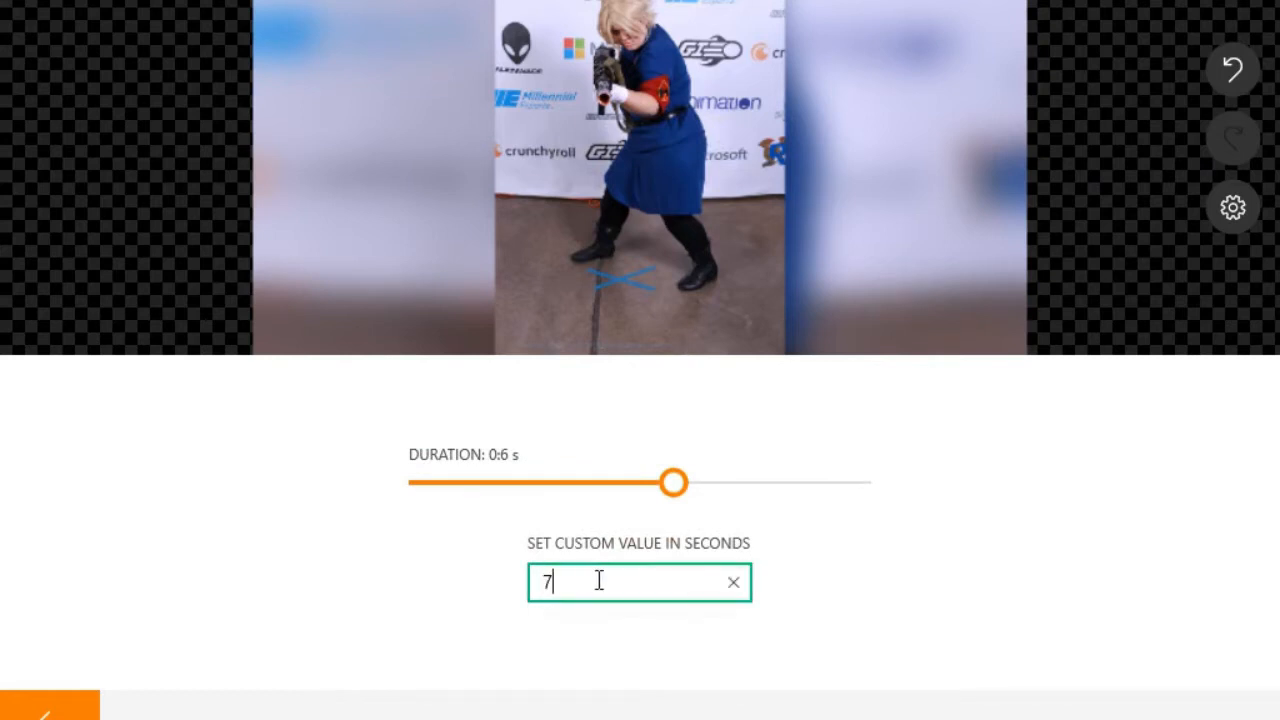
{"action": "type", "text": "7"}
{"action": "key", "text": "Return"}
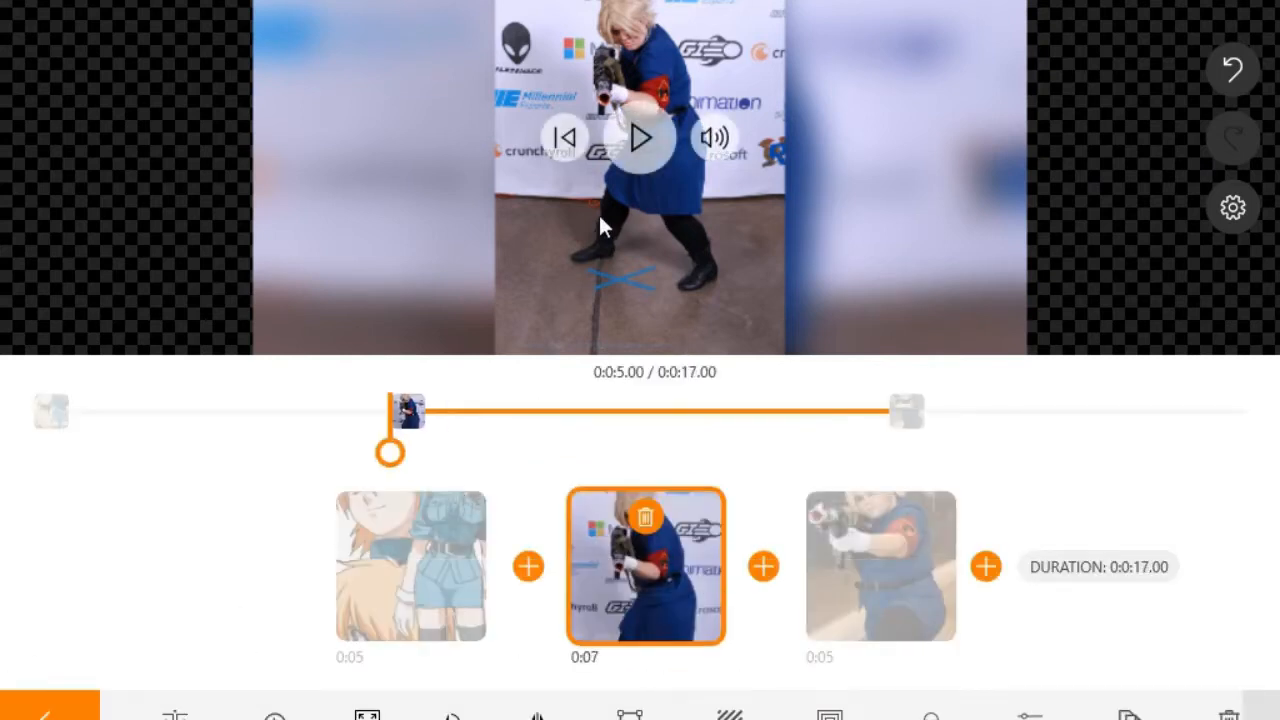
{"action": "left_click", "coordinate": [638, 139]}
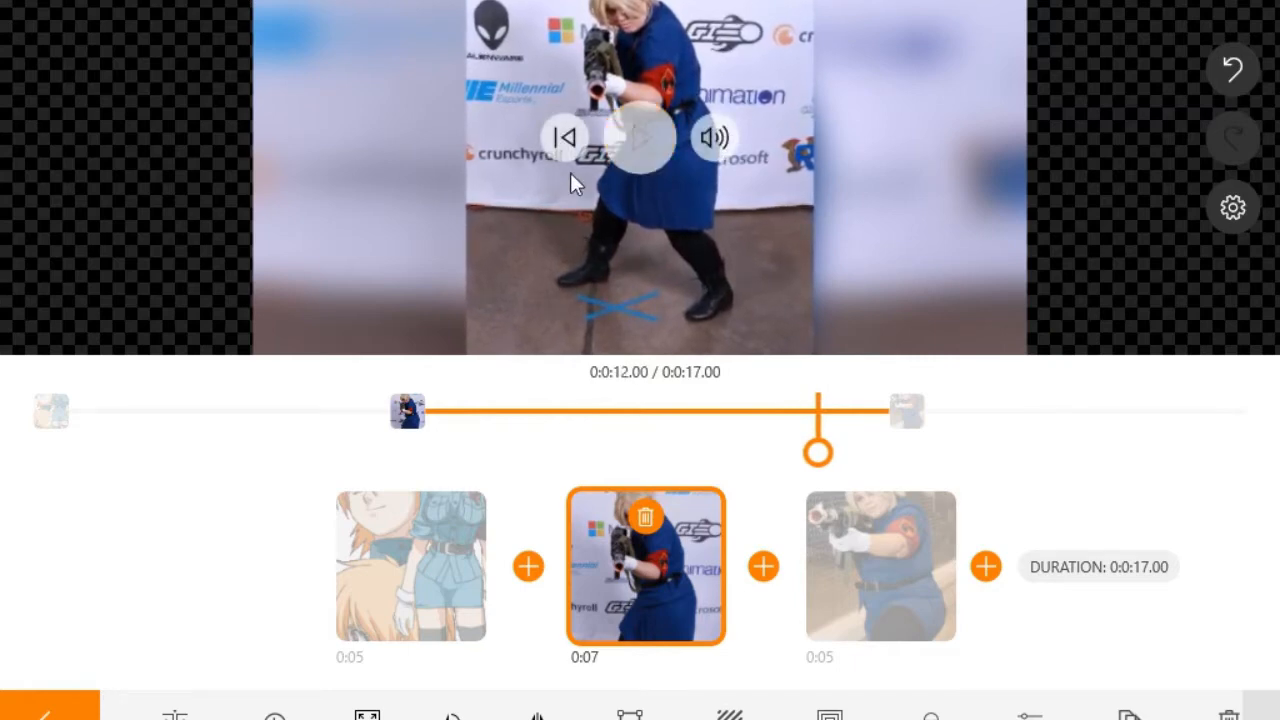
{"action": "left_click", "coordinate": [566, 140]}
{"action": "left_click", "coordinate": [650, 141]}
{"action": "left_click", "coordinate": [48, 714]}
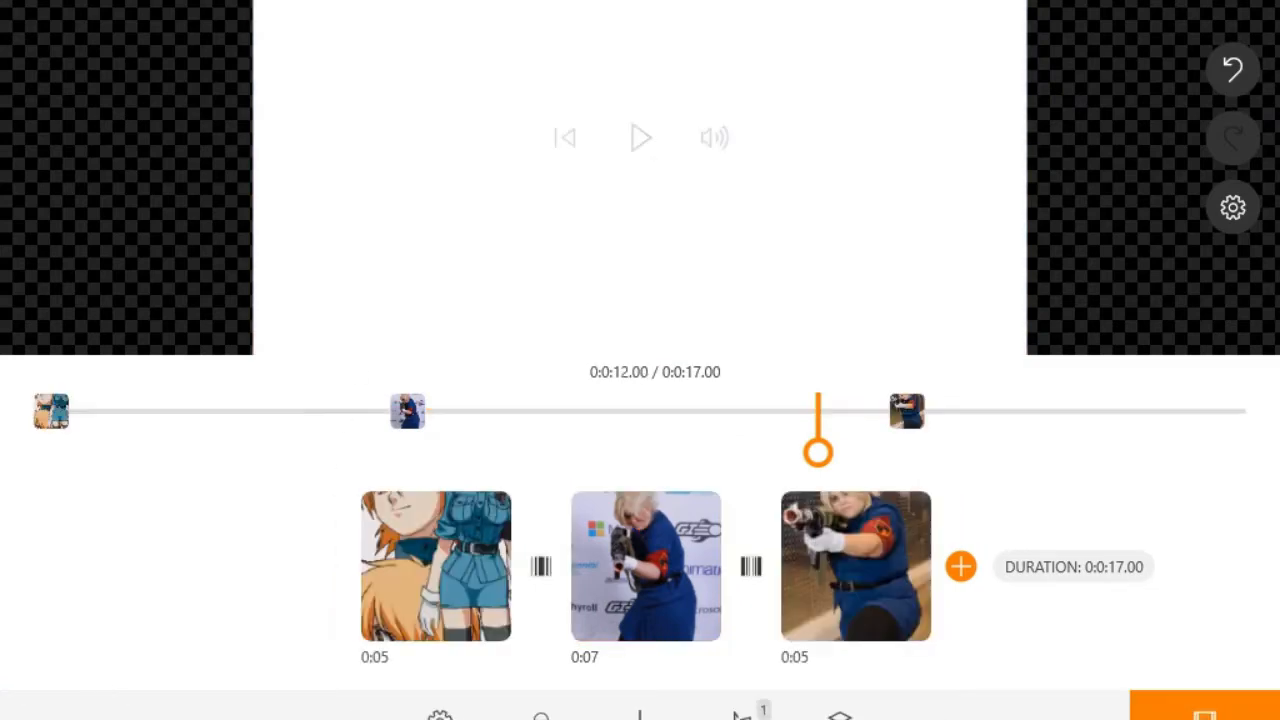
{"action": "left_click", "coordinate": [566, 140]}
Step: Replay the whole 17-second project from the start and reopen the middle cosplay clip
{"action": "left_click", "coordinate": [655, 139]}
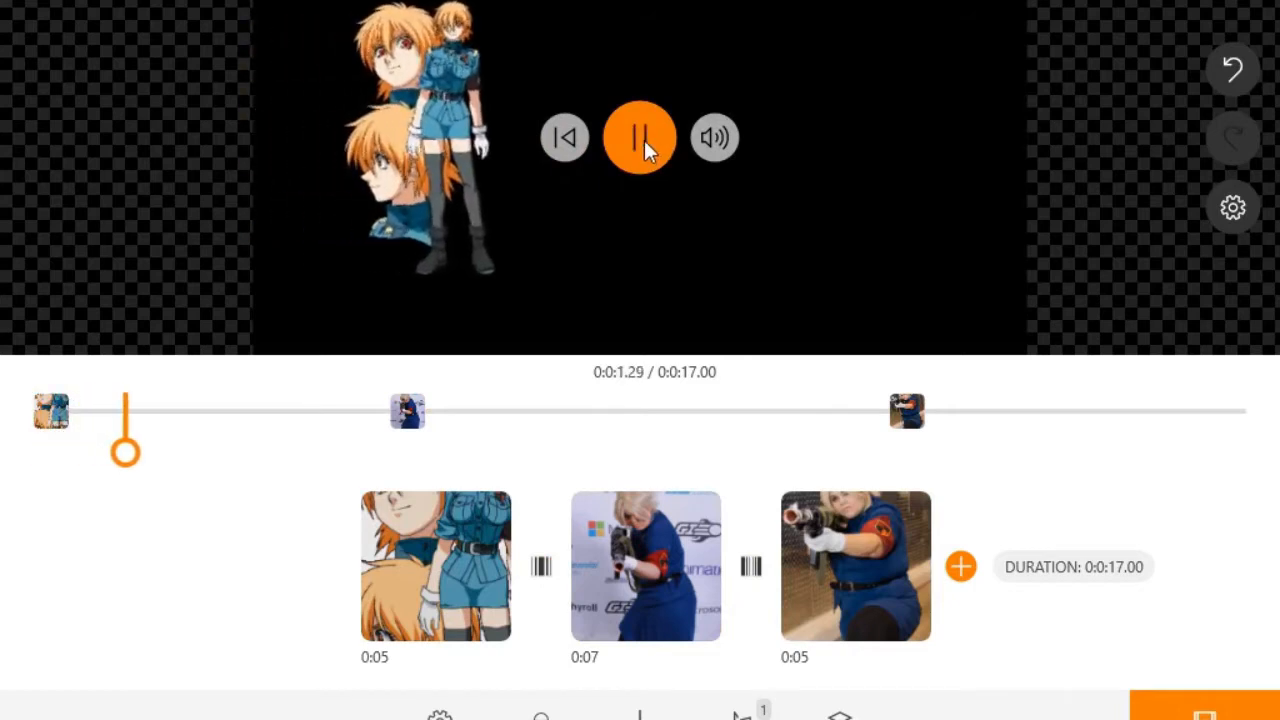
{"action": "left_click", "coordinate": [638, 134]}
{"action": "left_click", "coordinate": [568, 142]}
{"action": "left_click", "coordinate": [629, 139]}
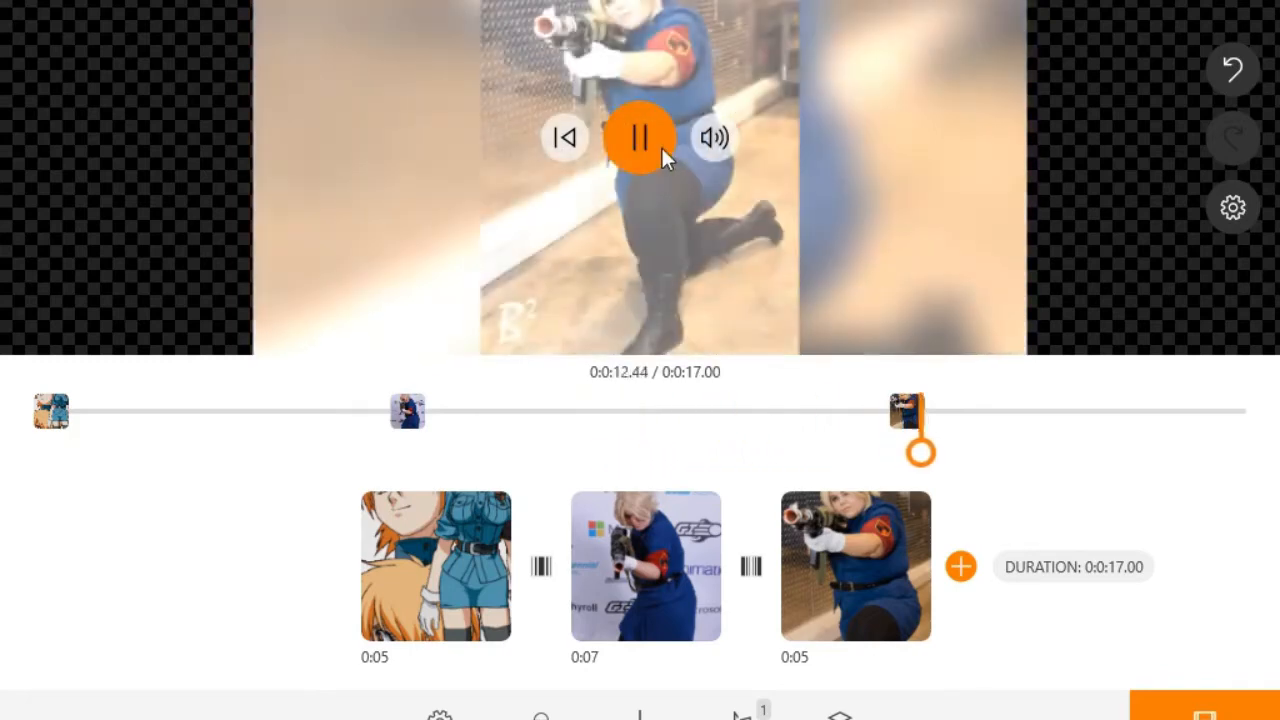
{"action": "left_click", "coordinate": [663, 148]}
{"action": "left_click", "coordinate": [603, 561]}
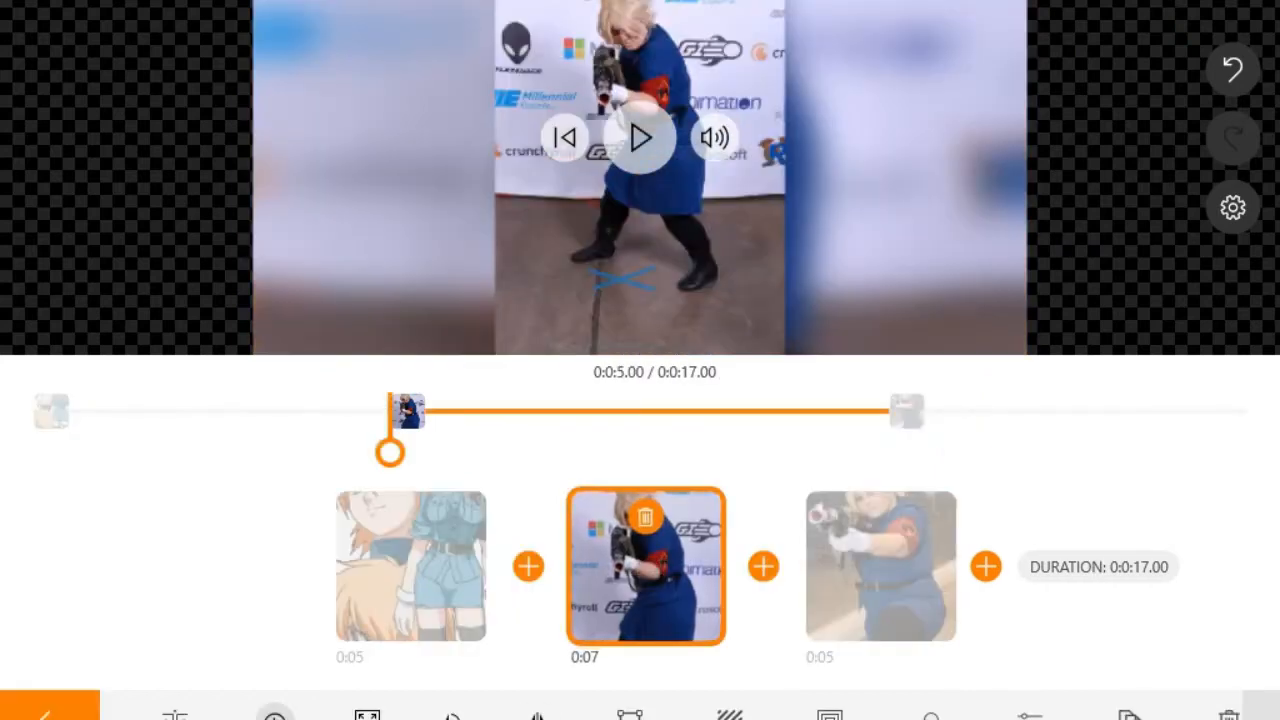
{"action": "left_click", "coordinate": [275, 716]}
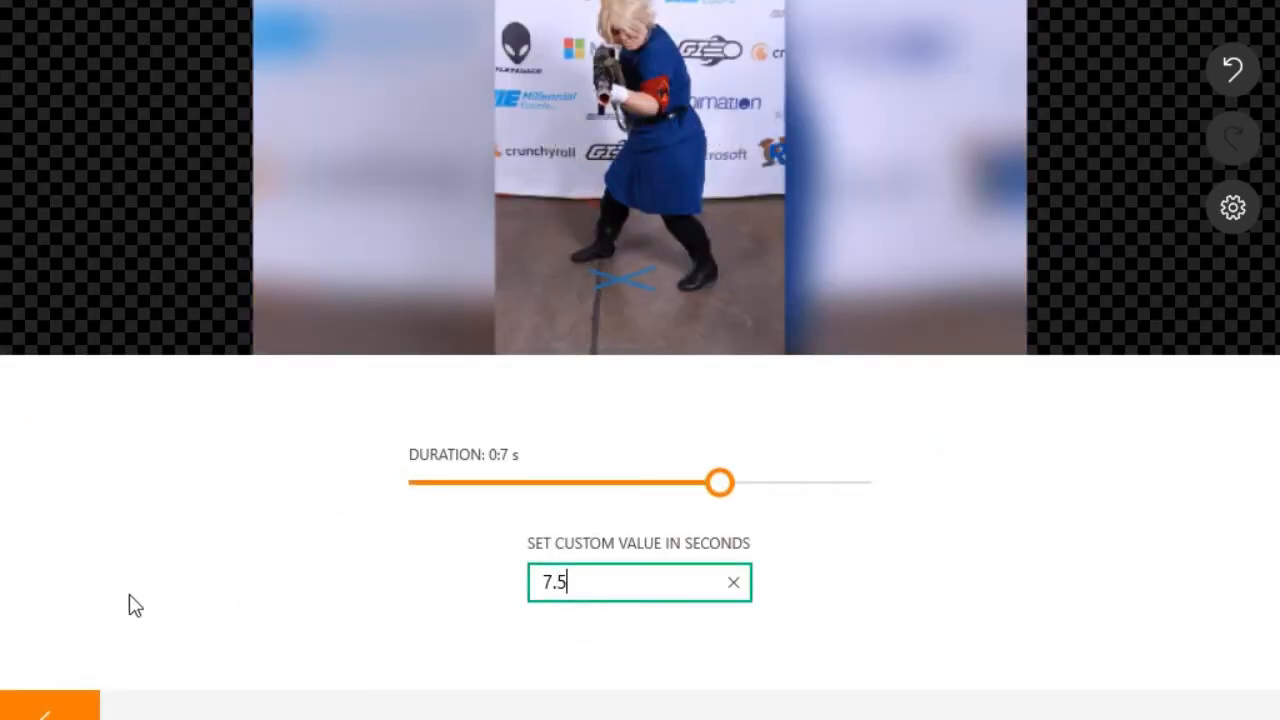
Step: Apply a 7.5-second duration to the middle clip and play the 17.5-second project
{"action": "key", "text": "Return"}
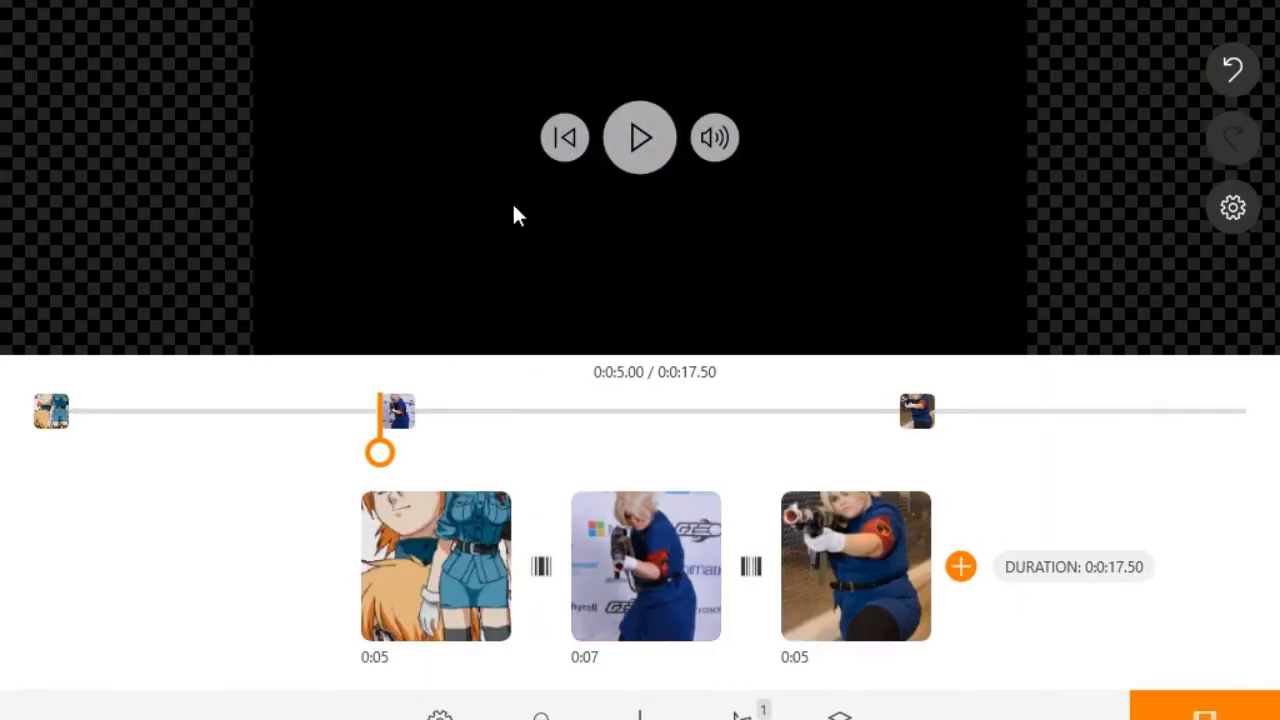
{"action": "left_click", "coordinate": [640, 137]}
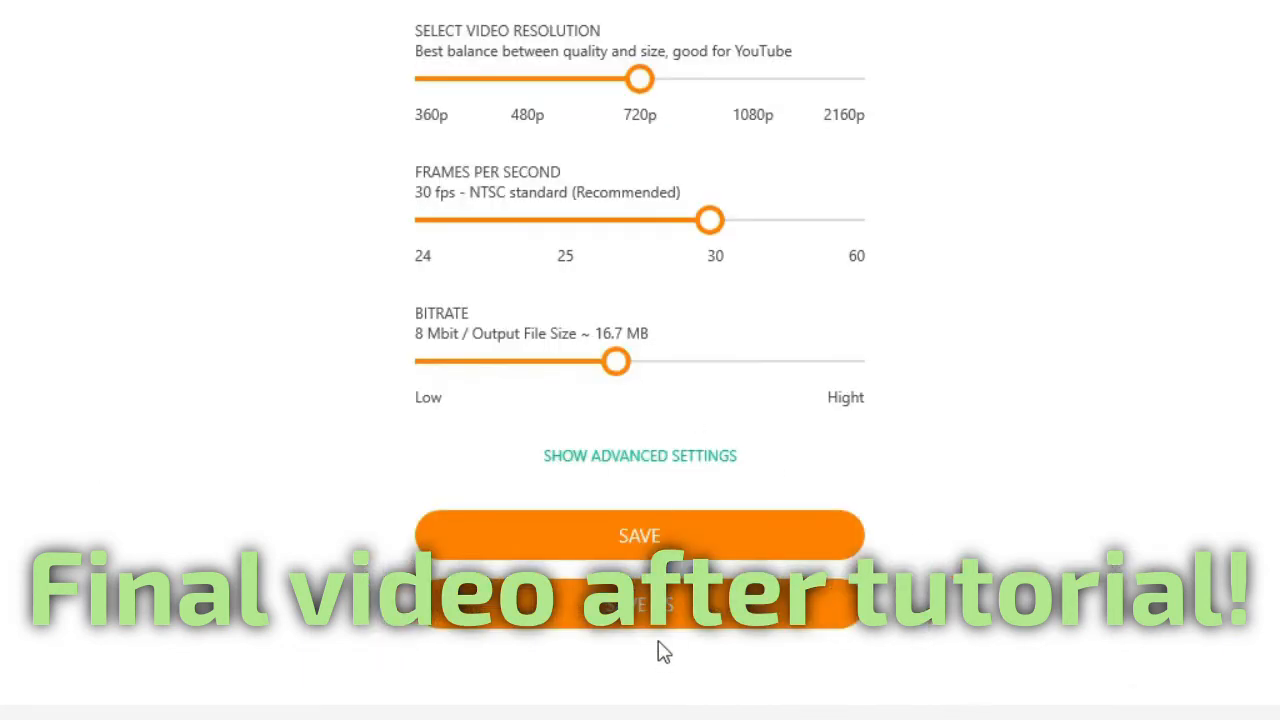
Step: Export the 720p video as 'test' in the Videos folder and start rendering
{"action": "left_click", "coordinate": [675, 622]}
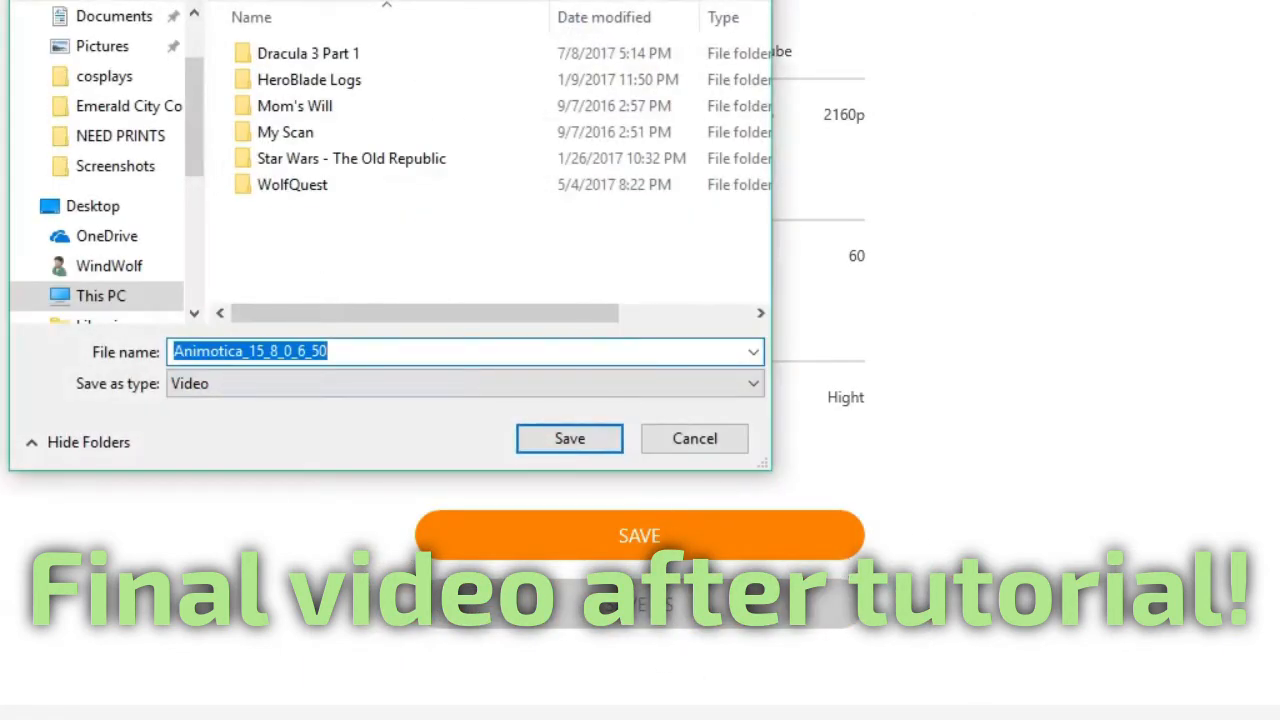
{"action": "left_click", "coordinate": [294, 128]}
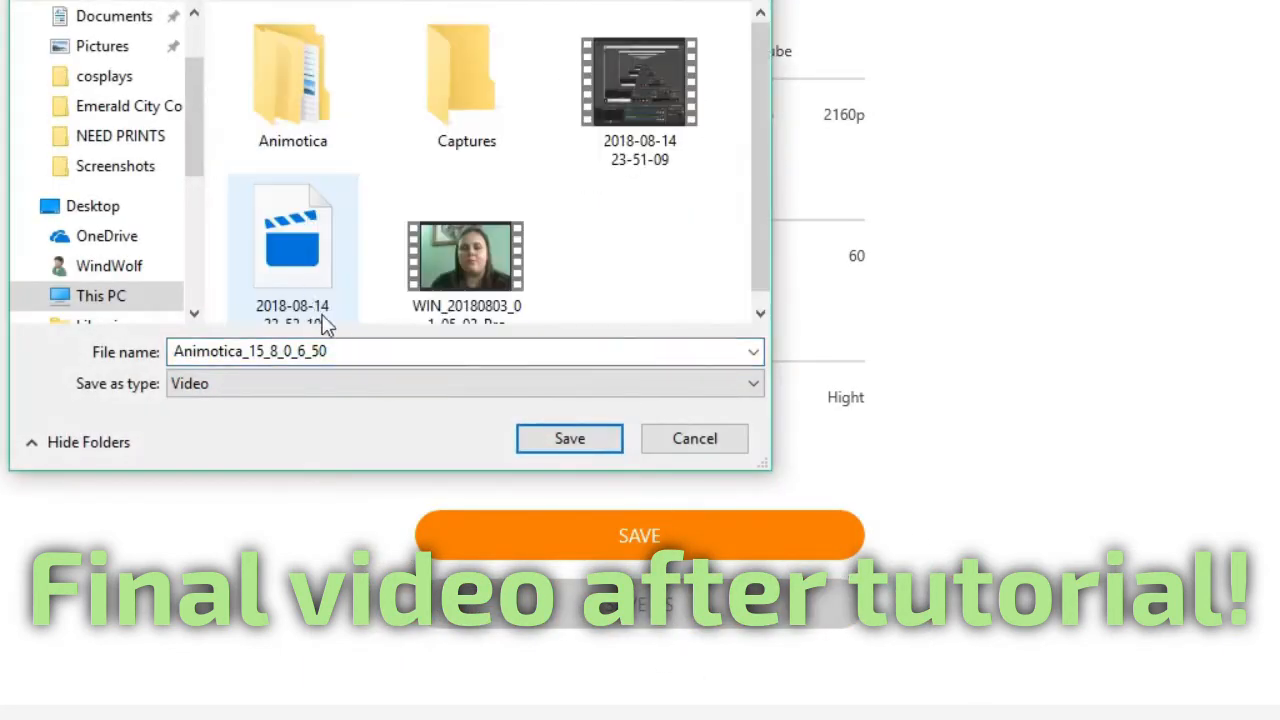
{"action": "key", "text": "BackSpace"}
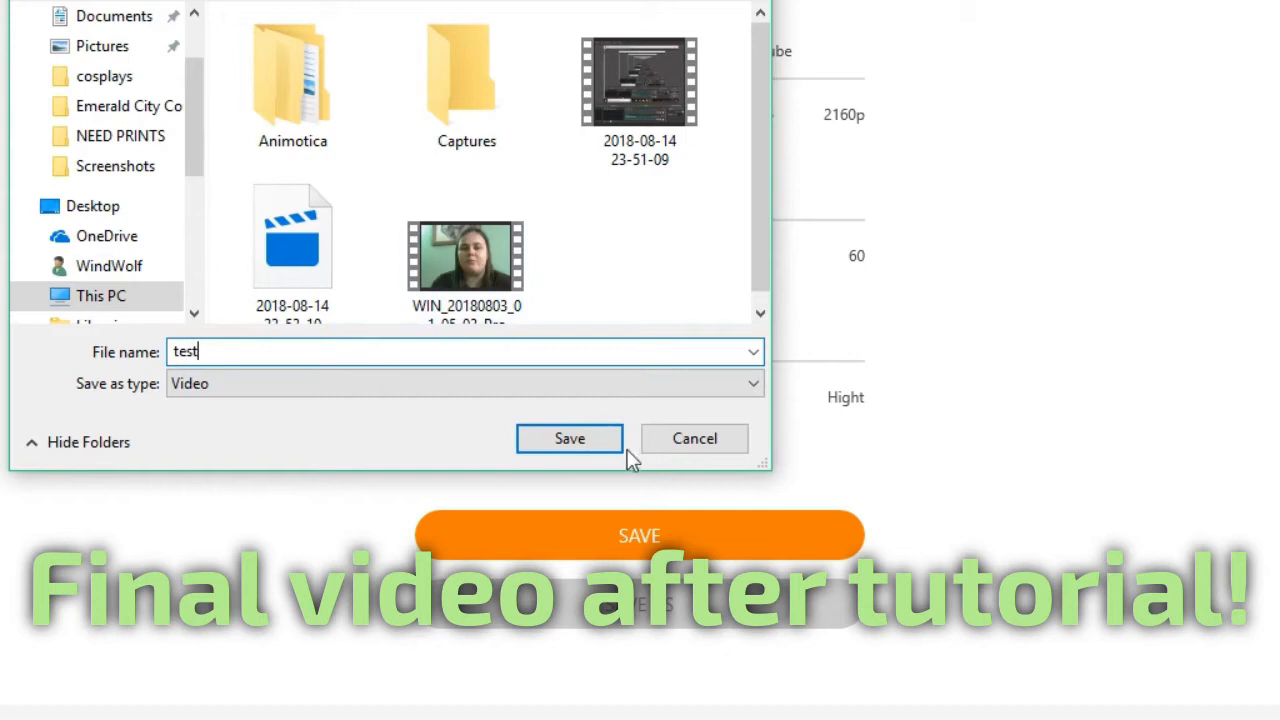
{"action": "left_click", "coordinate": [589, 441]}
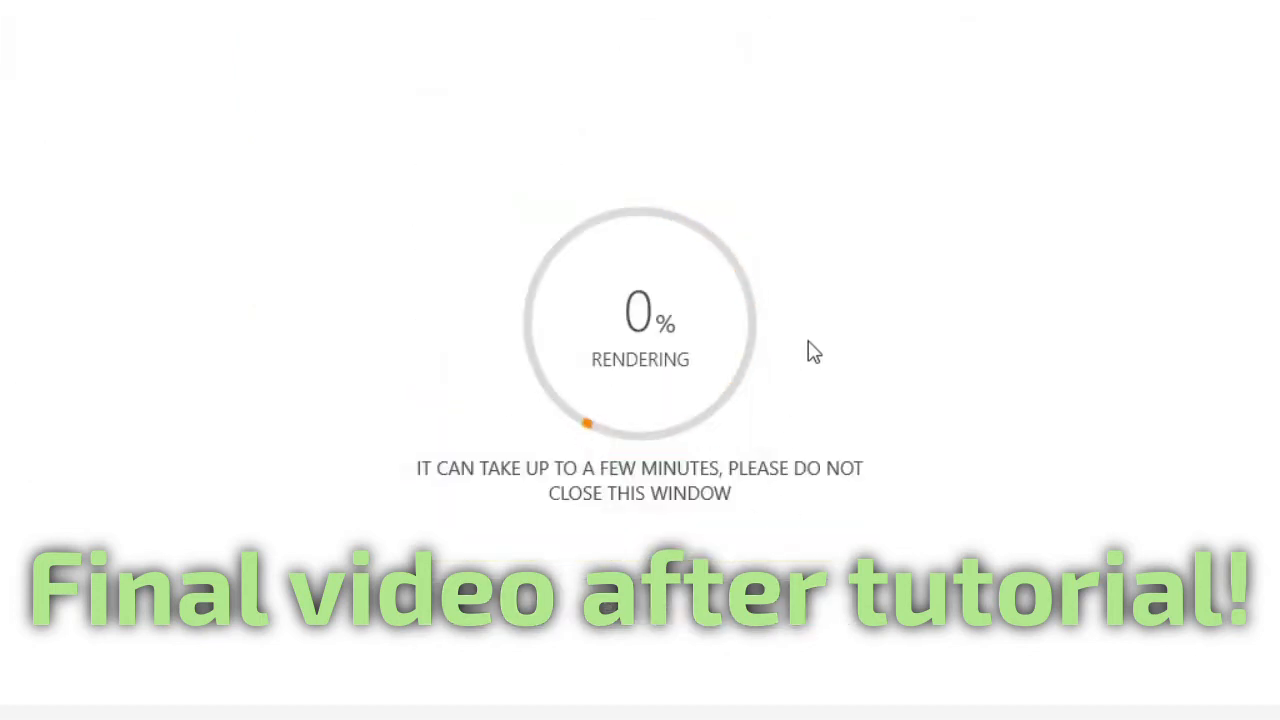